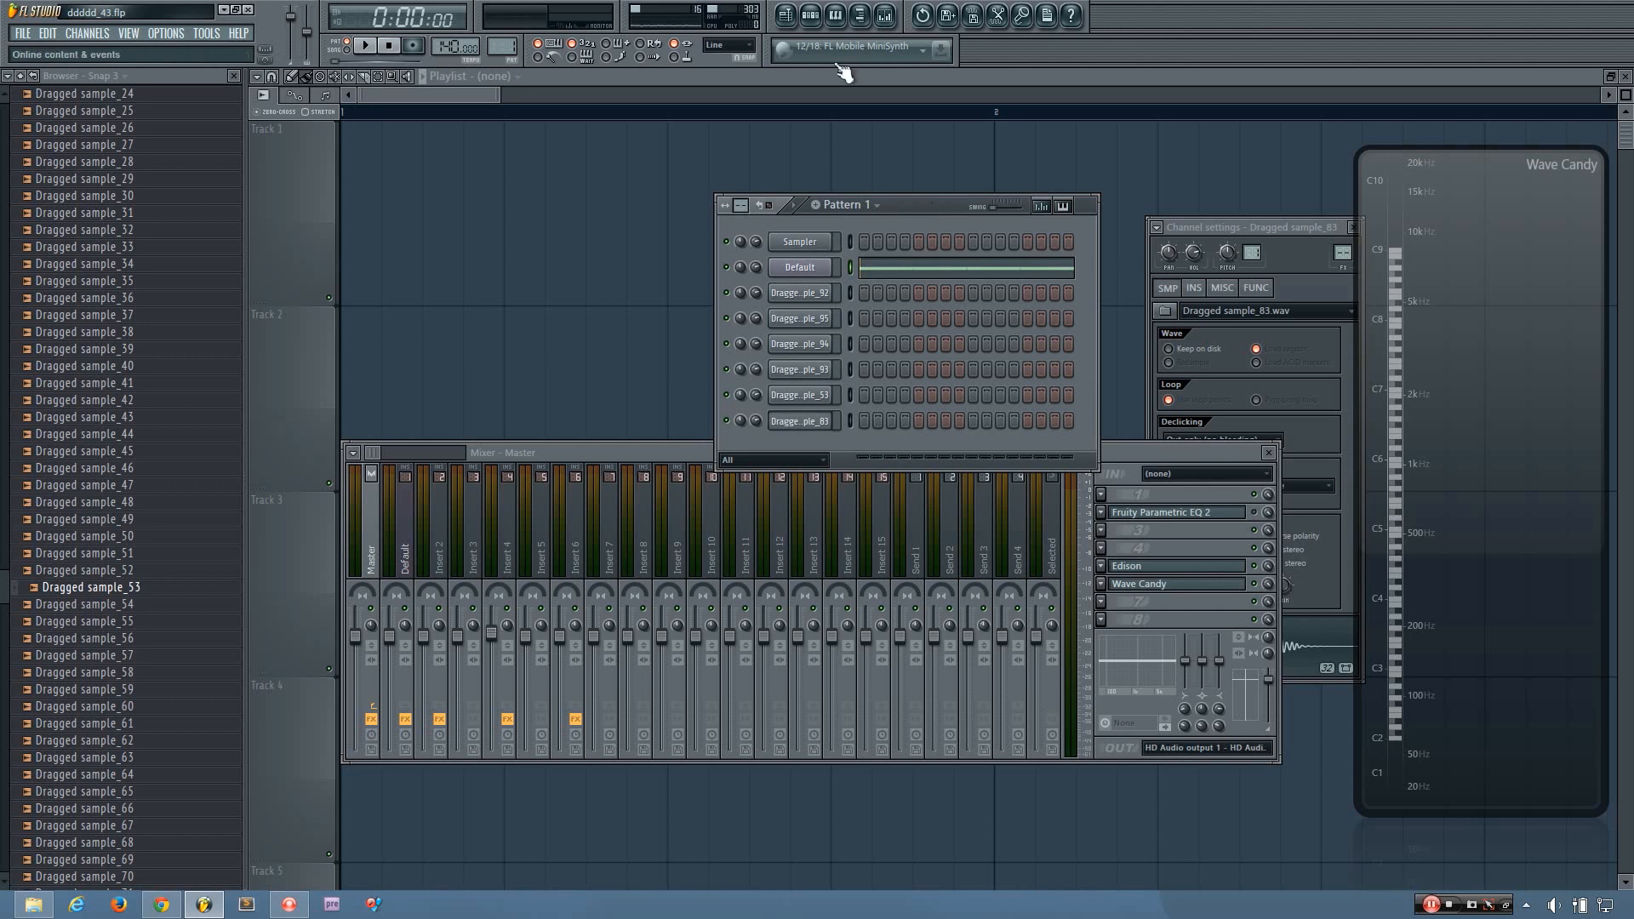
- Audition the Dragged sample_92 channel and the one below it, and play Pattern 1 briefly
{"action": "left_click", "coordinate": [847, 293]}
{"action": "key", "text": "q"}
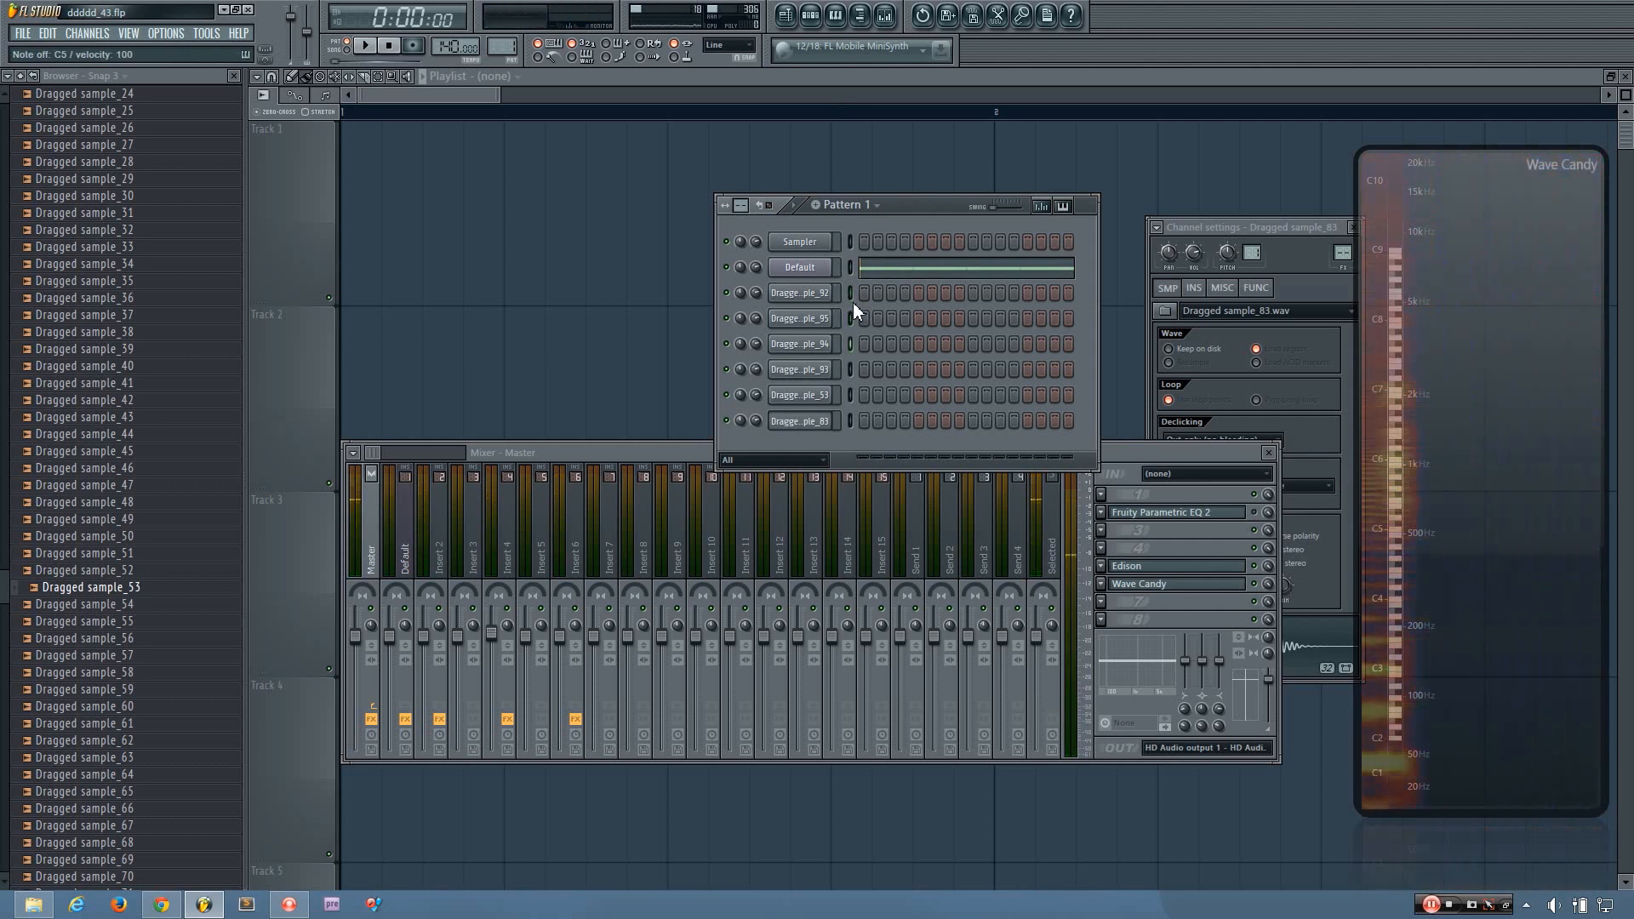
{"action": "key", "text": "q"}
{"action": "key", "text": "Down"}
{"action": "key", "text": "q"}
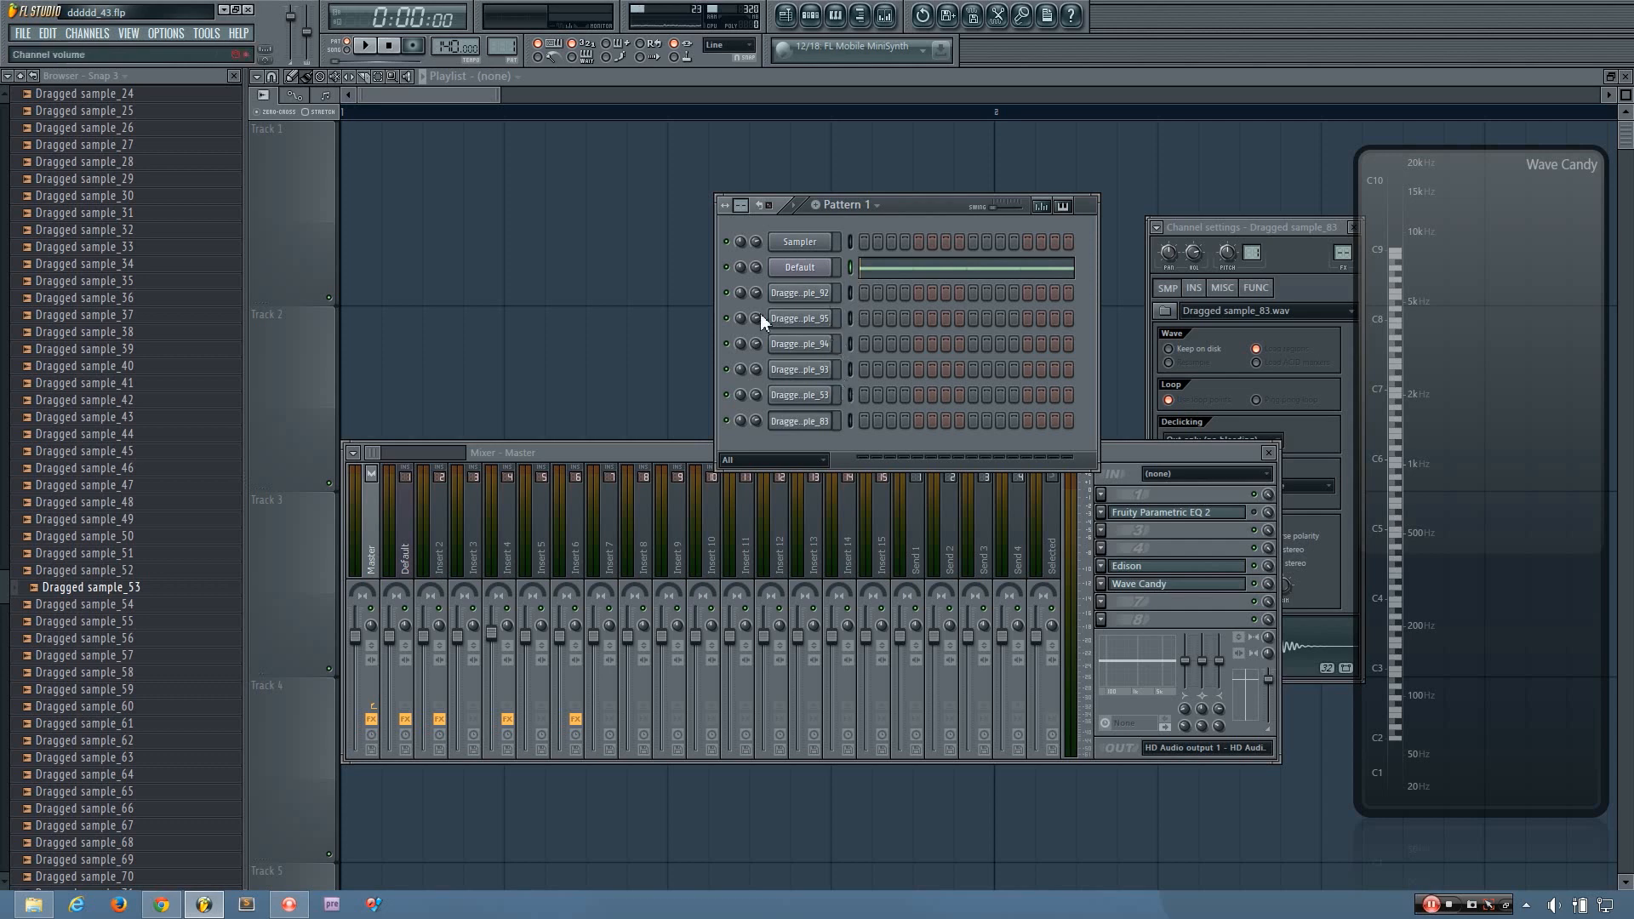
{"action": "key", "text": "space"}
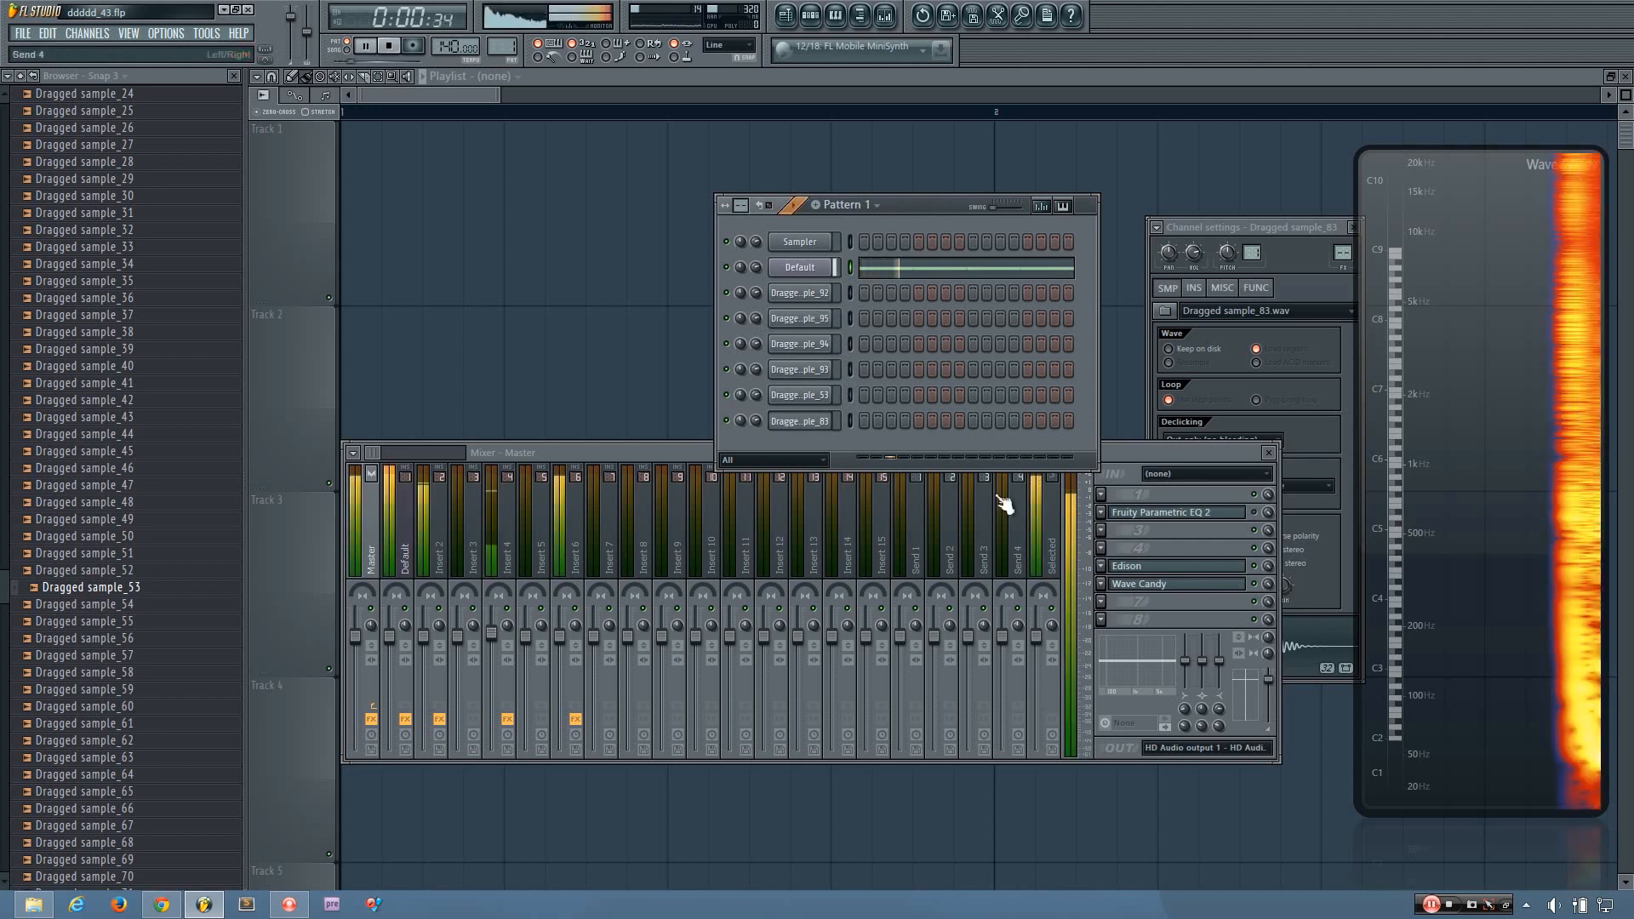
{"action": "key", "text": "space"}
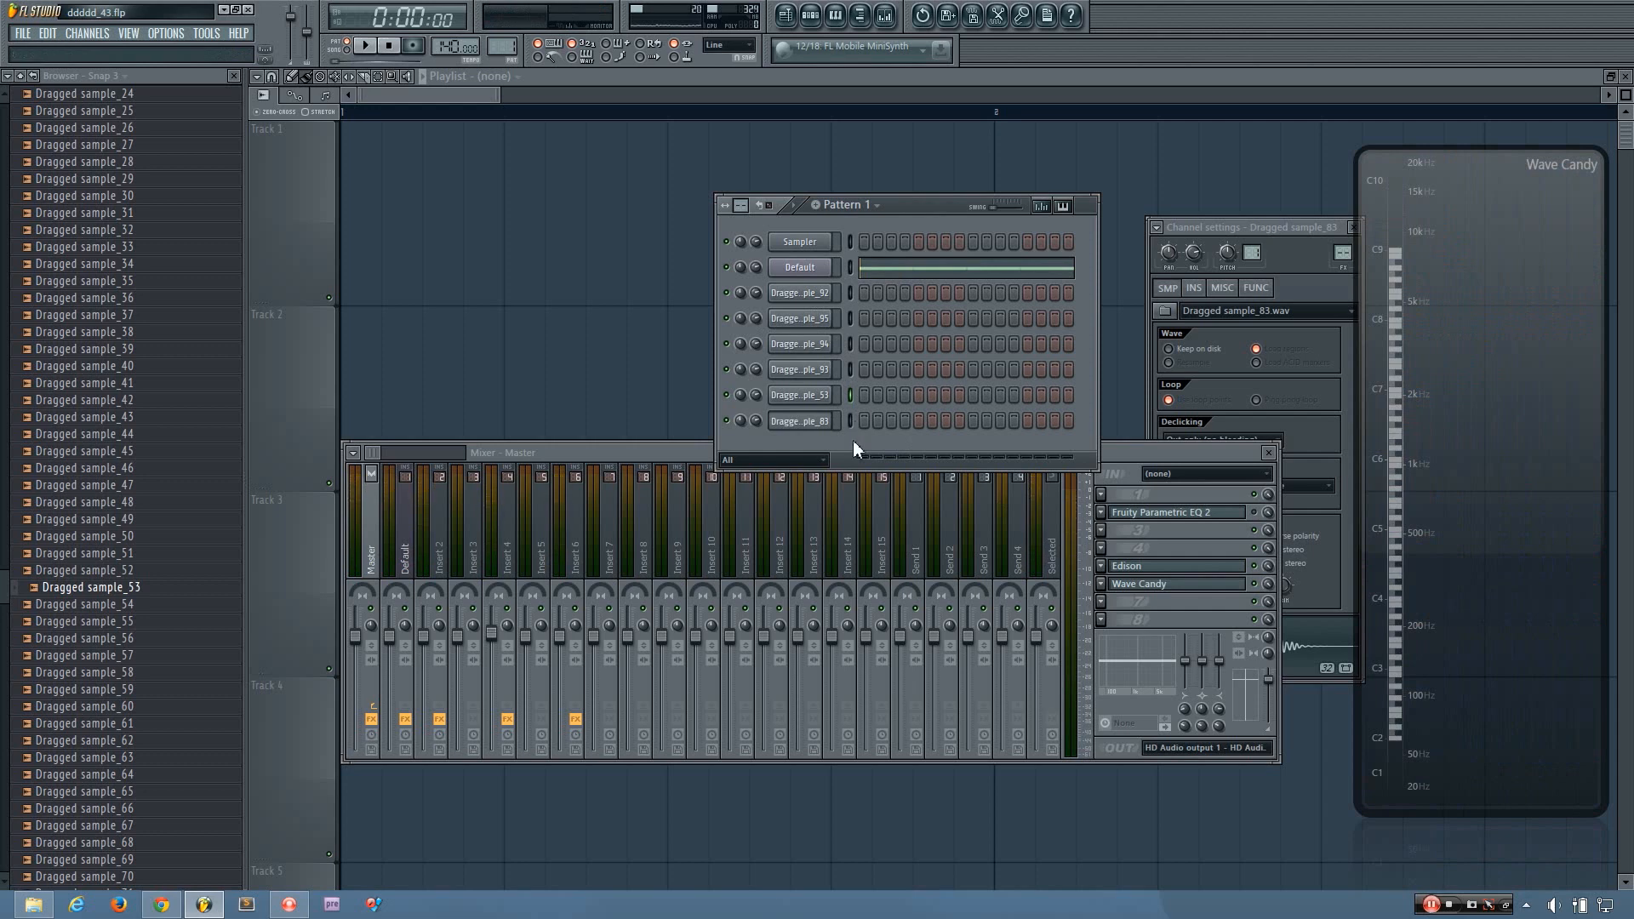
- Audition the Dragged sample_53 and Dragged sample_83 channels
{"action": "key", "text": "z"}
{"action": "key", "text": "z"}
{"action": "left_click", "coordinate": [850, 422]}
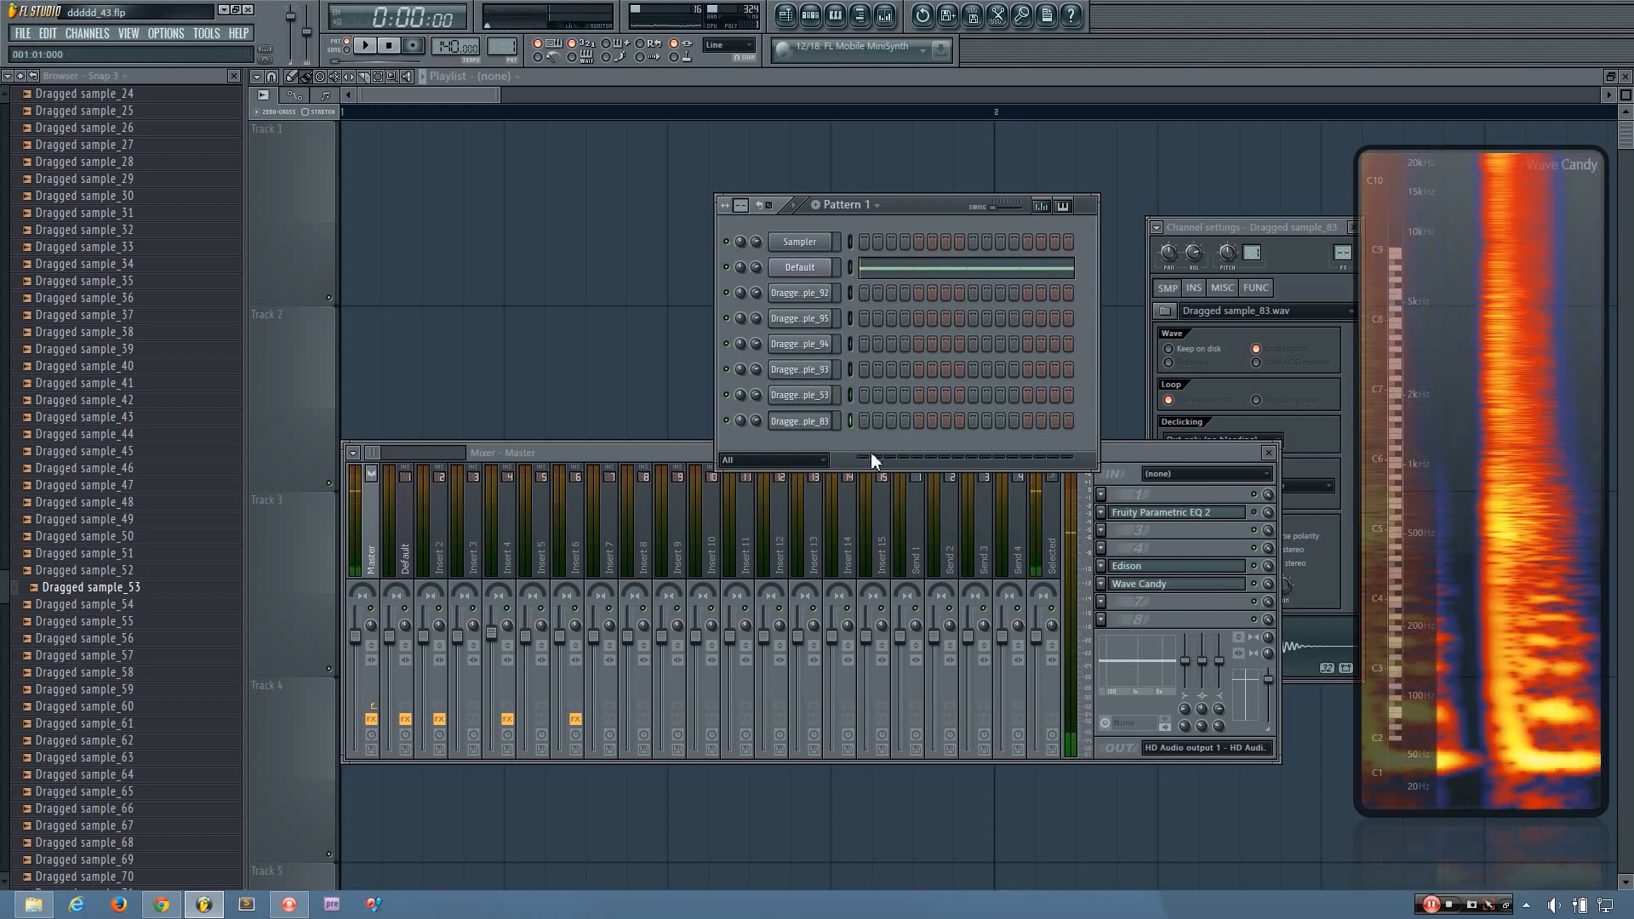
{"action": "key", "text": "z"}
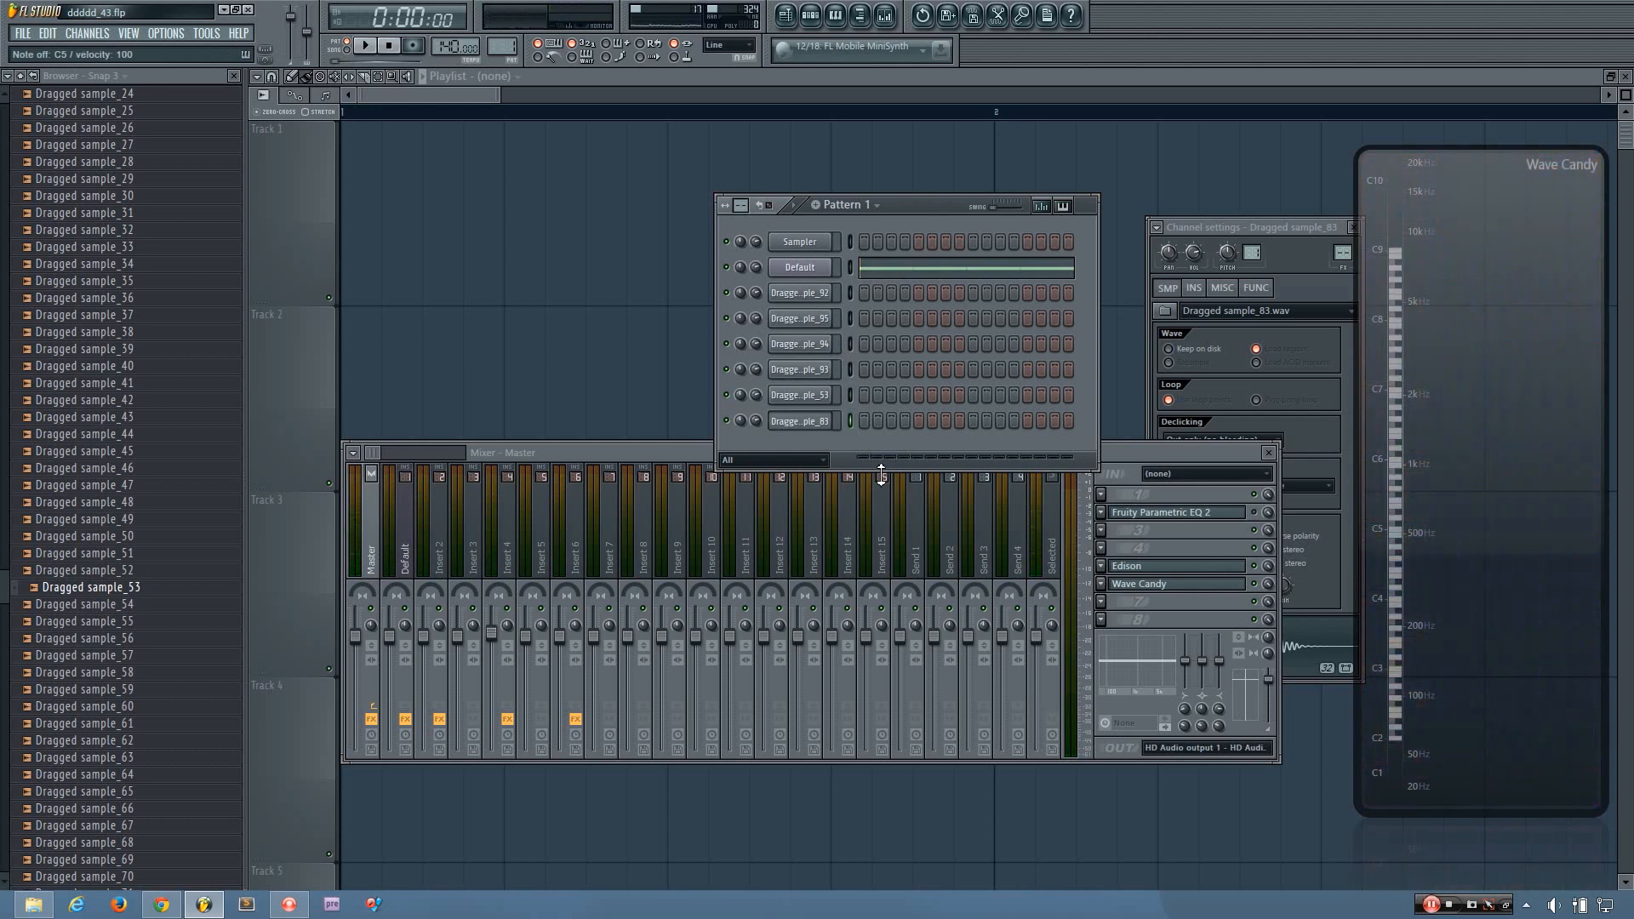
{"action": "key", "text": "z"}
- Select the Default channel and inspect the effect chains on mixer tracks Default, Insert 6 and Insert 4, including Fruity Soft Clipper
{"action": "left_click", "coordinate": [406, 544]}
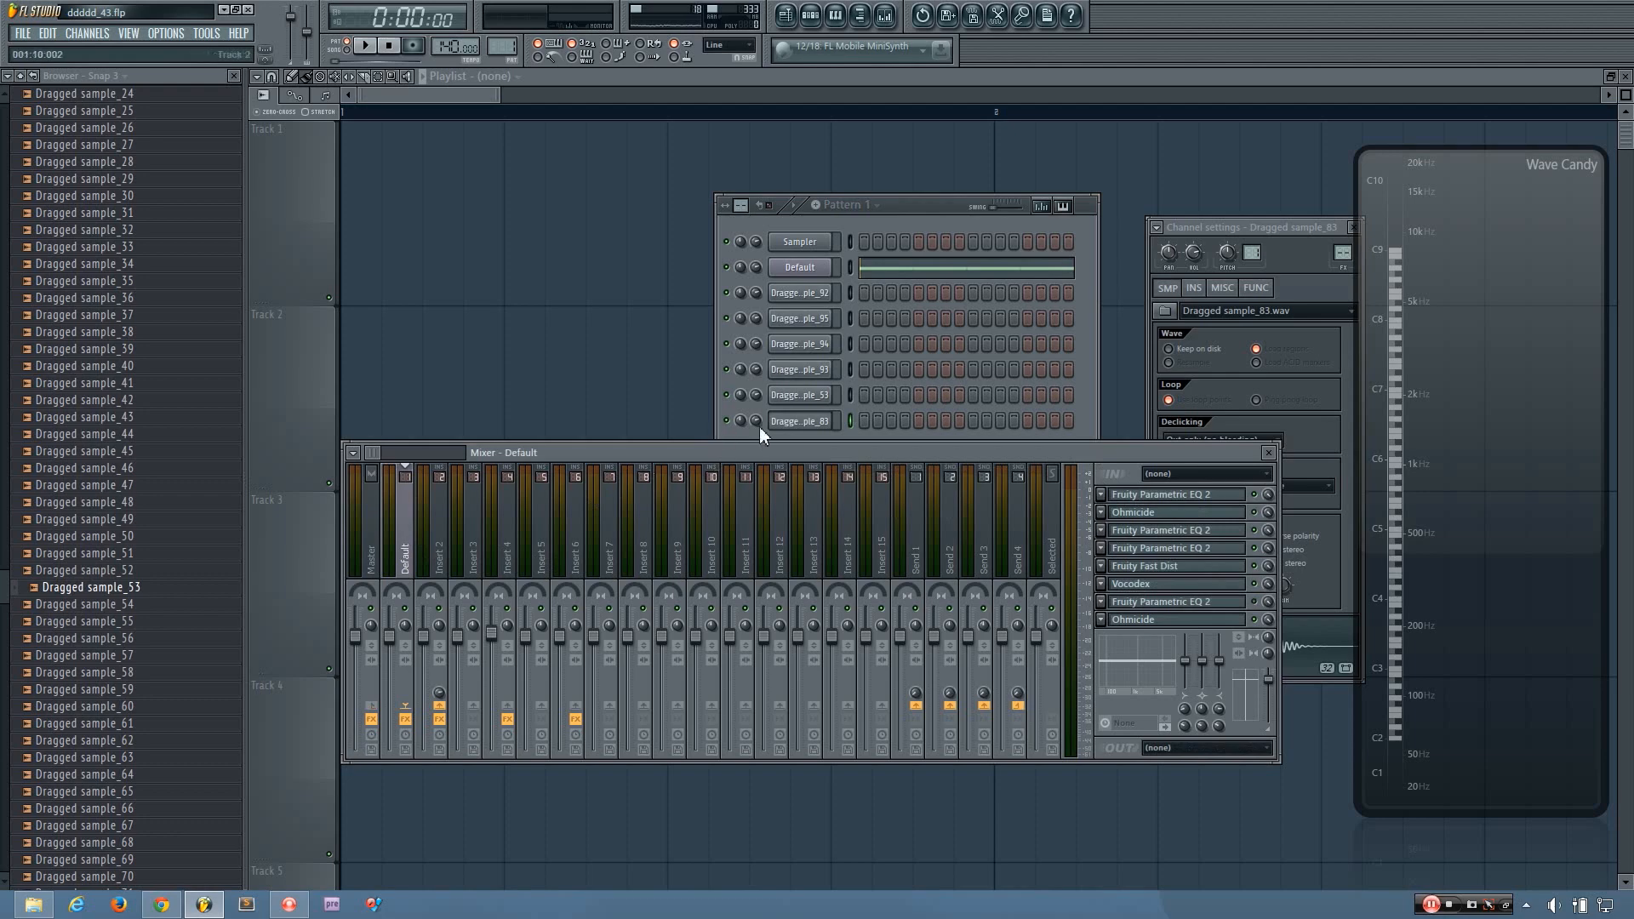
{"action": "left_click", "coordinate": [847, 270]}
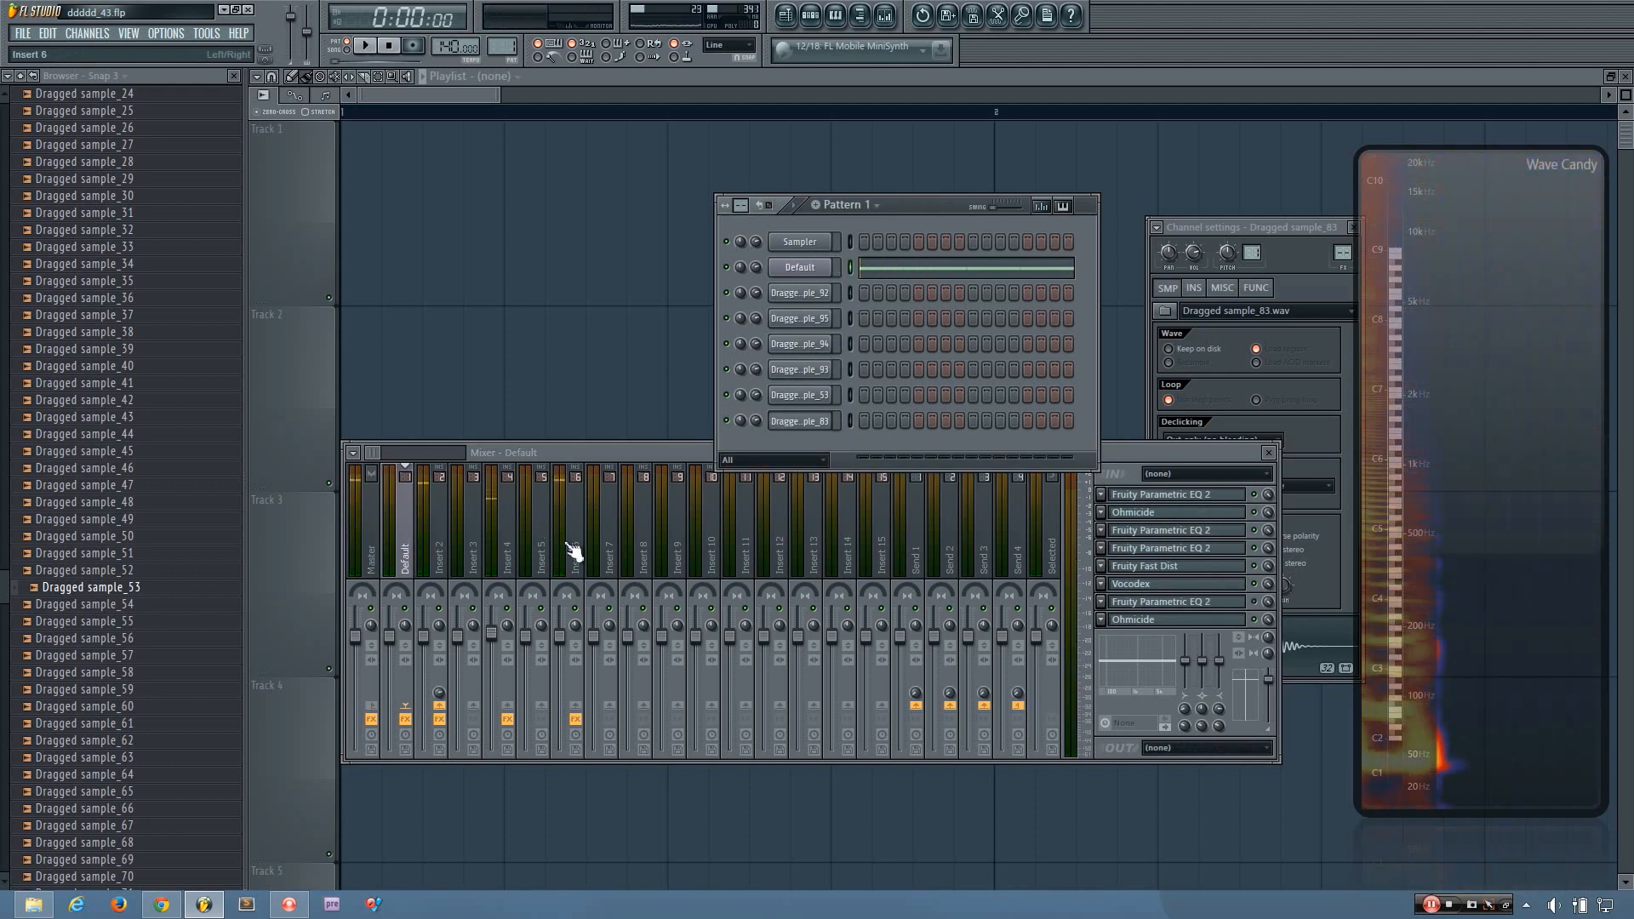
{"action": "left_click", "coordinate": [575, 550]}
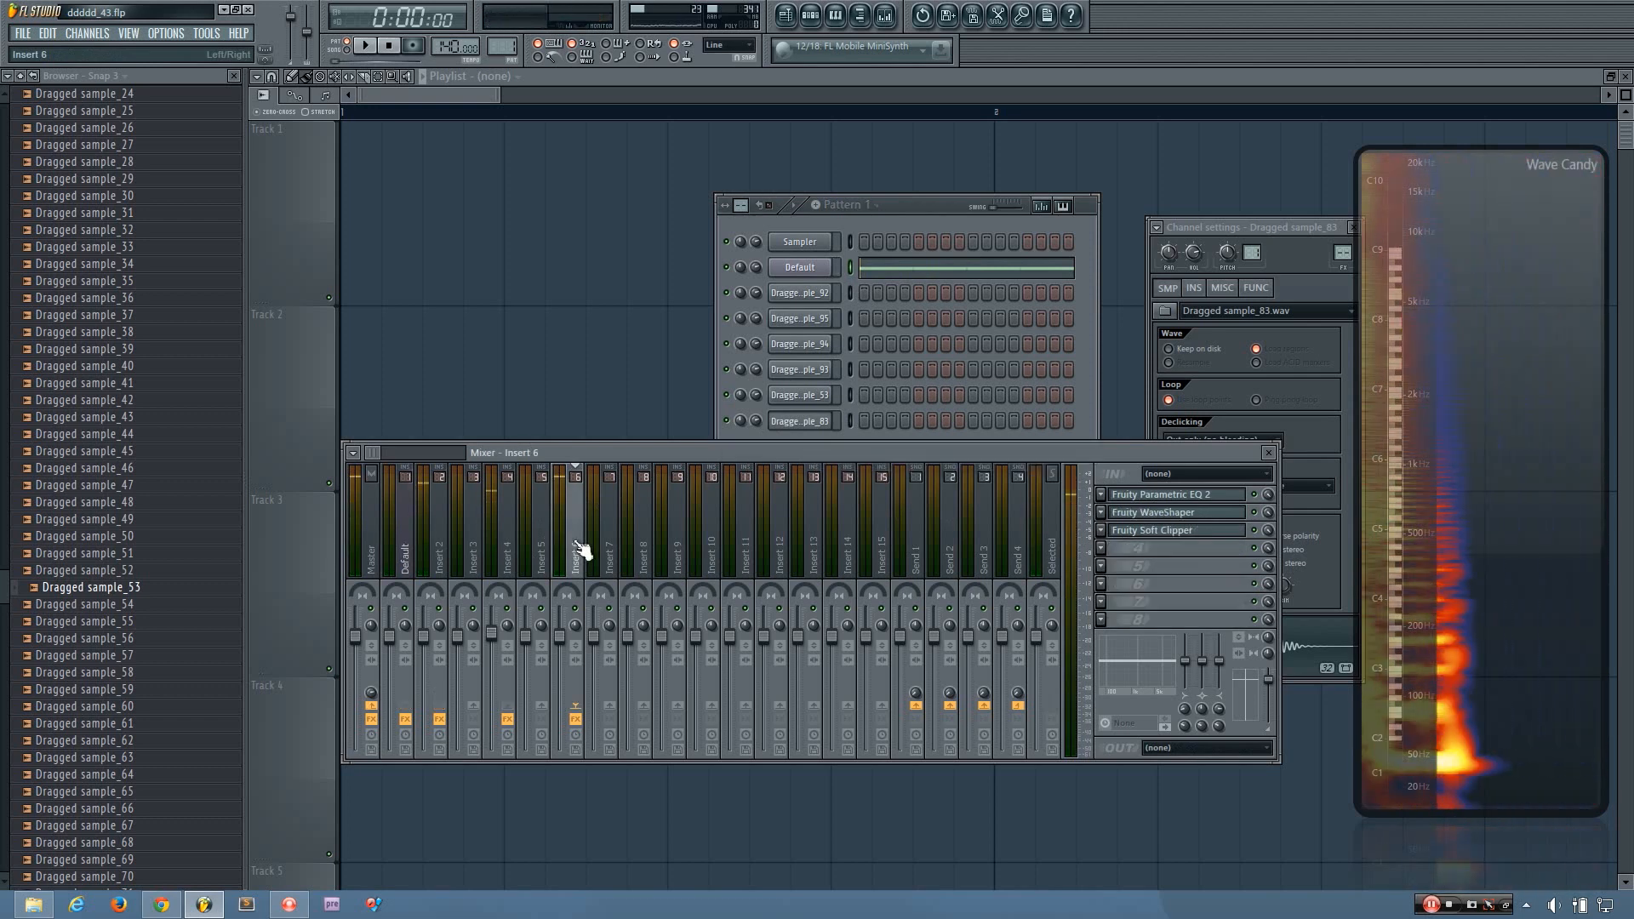
{"action": "left_click", "coordinate": [1185, 534]}
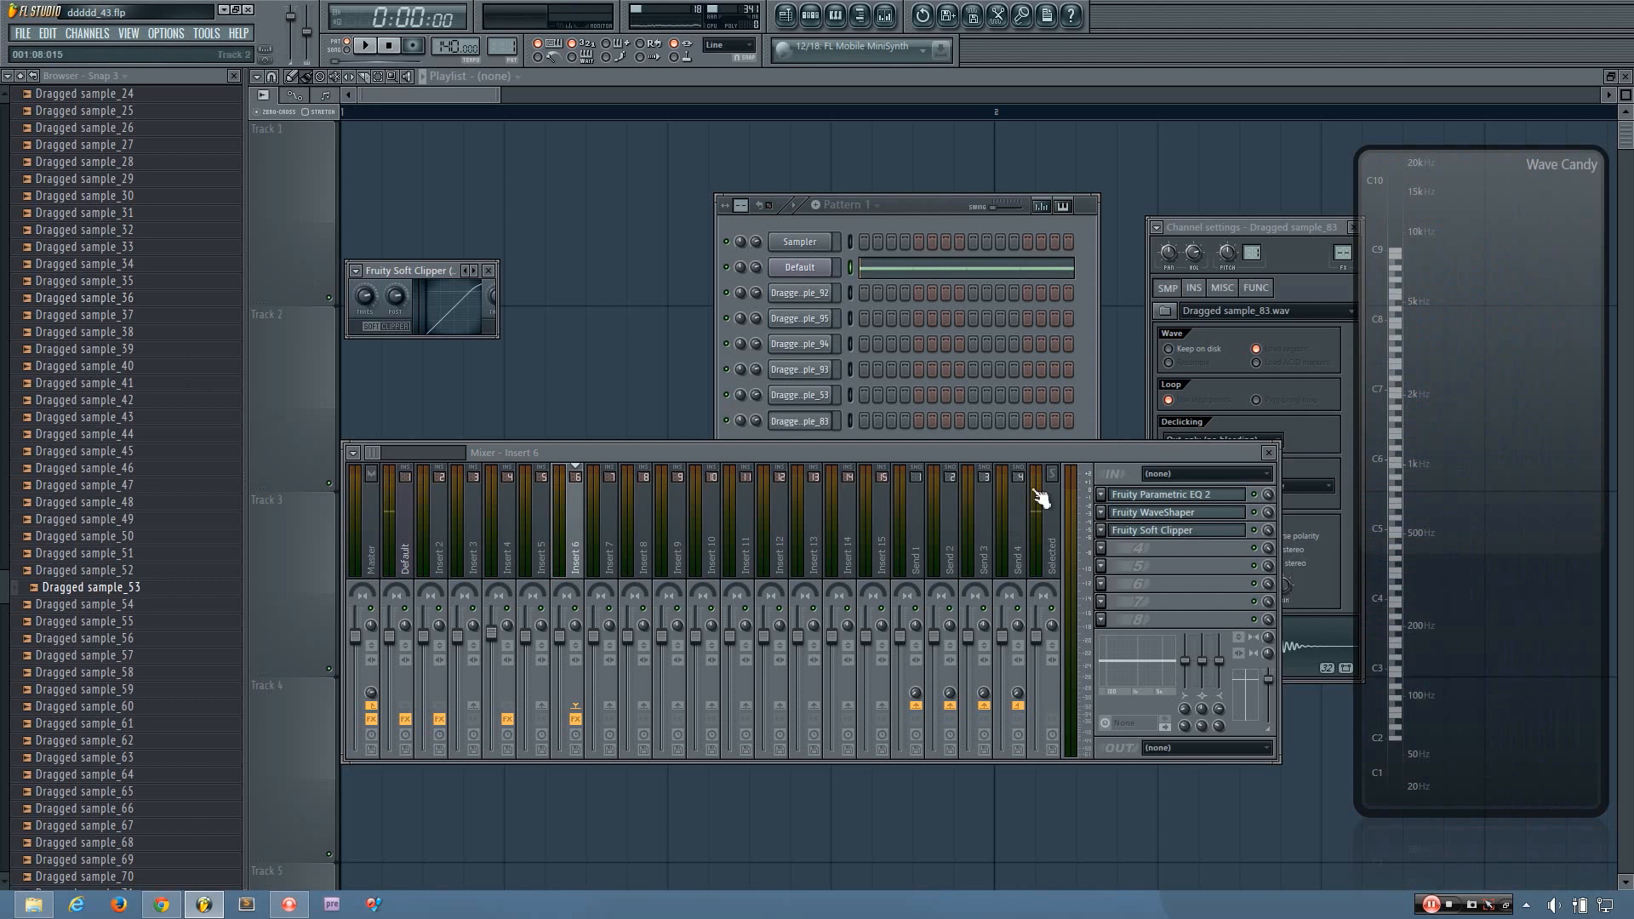
{"action": "left_click", "coordinate": [1186, 533]}
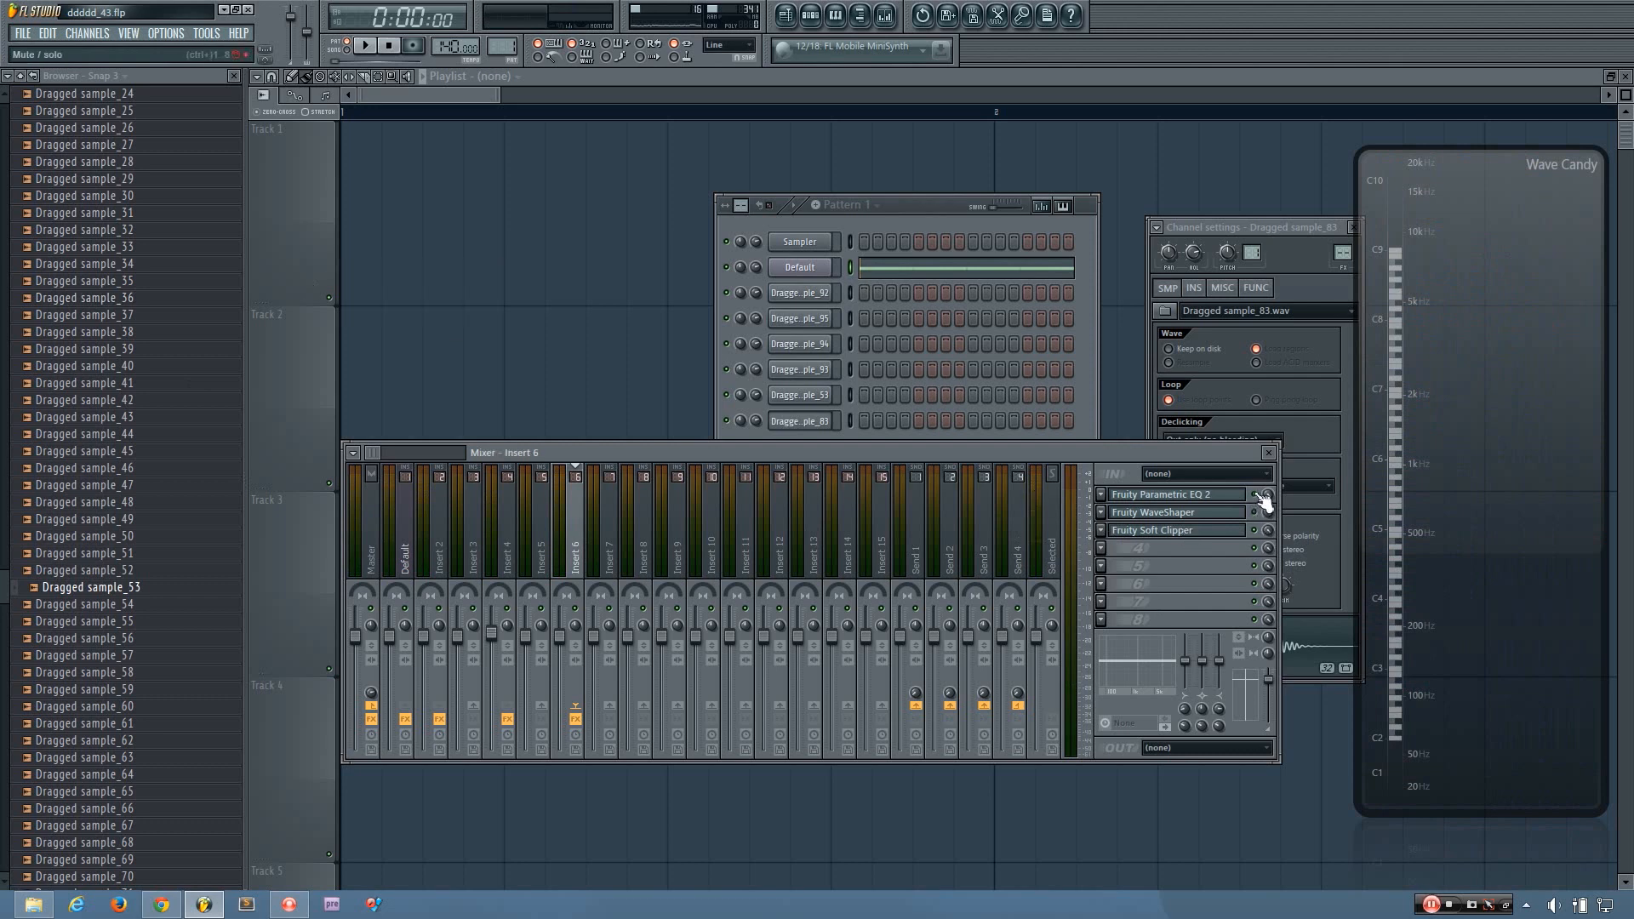
{"action": "left_click", "coordinate": [508, 549]}
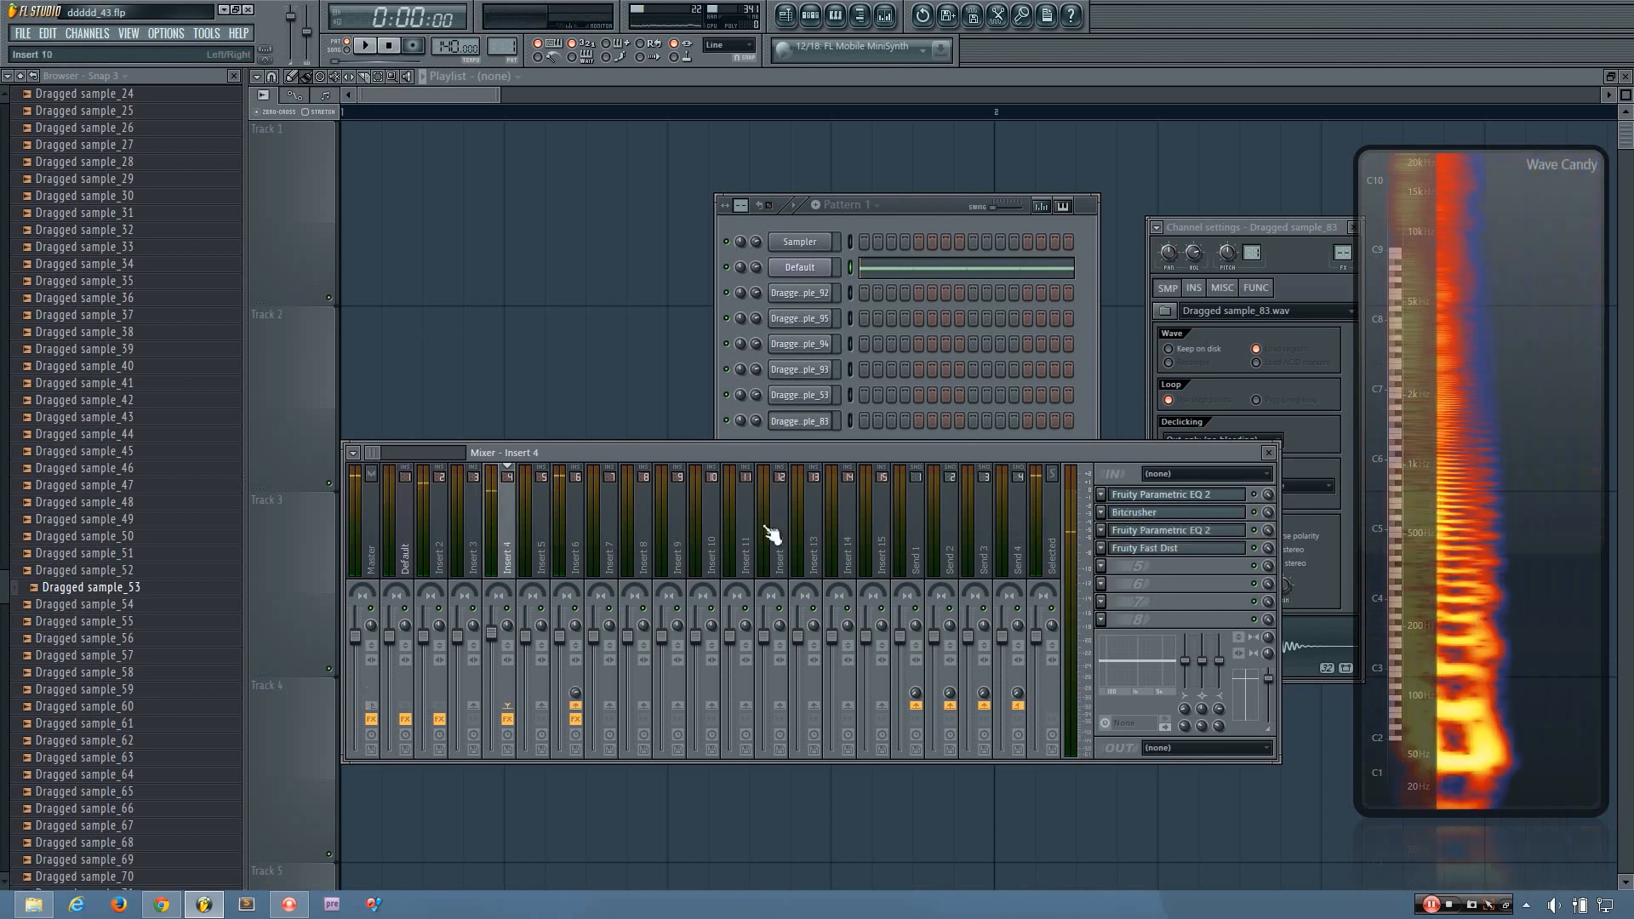
{"action": "left_click", "coordinate": [577, 542]}
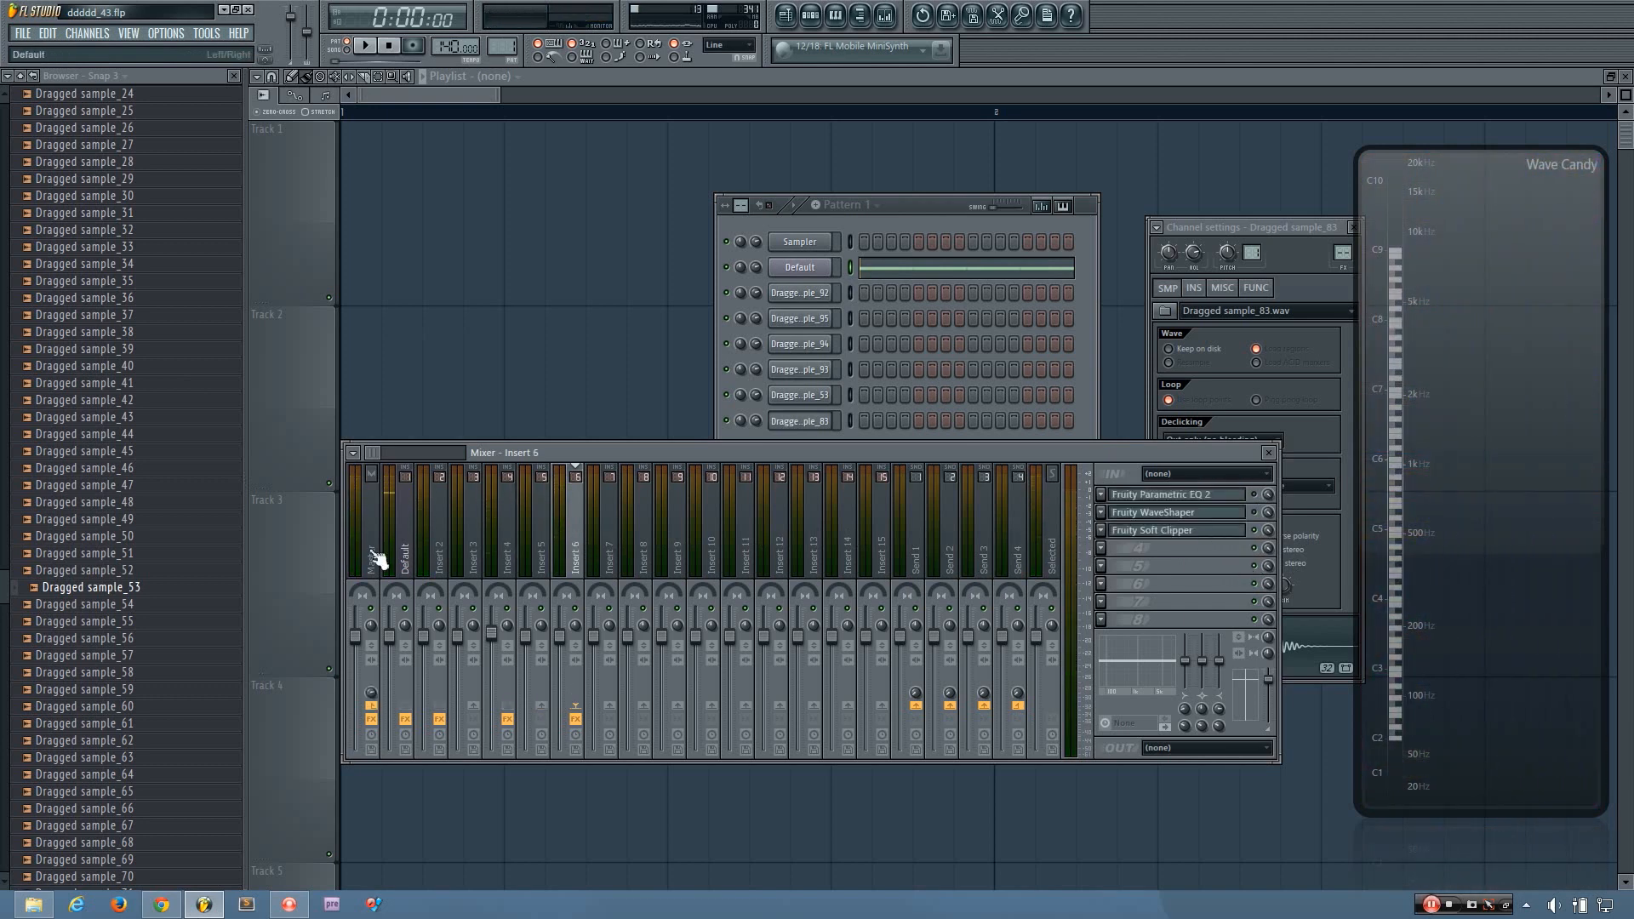
- Toggle the four effects on the Insert 4 mixer track and view the effect chain of Insert 2
{"action": "left_click", "coordinate": [493, 553]}
{"action": "left_click", "coordinate": [1254, 549]}
{"action": "left_click", "coordinate": [1254, 531]}
{"action": "left_click", "coordinate": [1254, 514]}
{"action": "left_click", "coordinate": [1255, 495]}
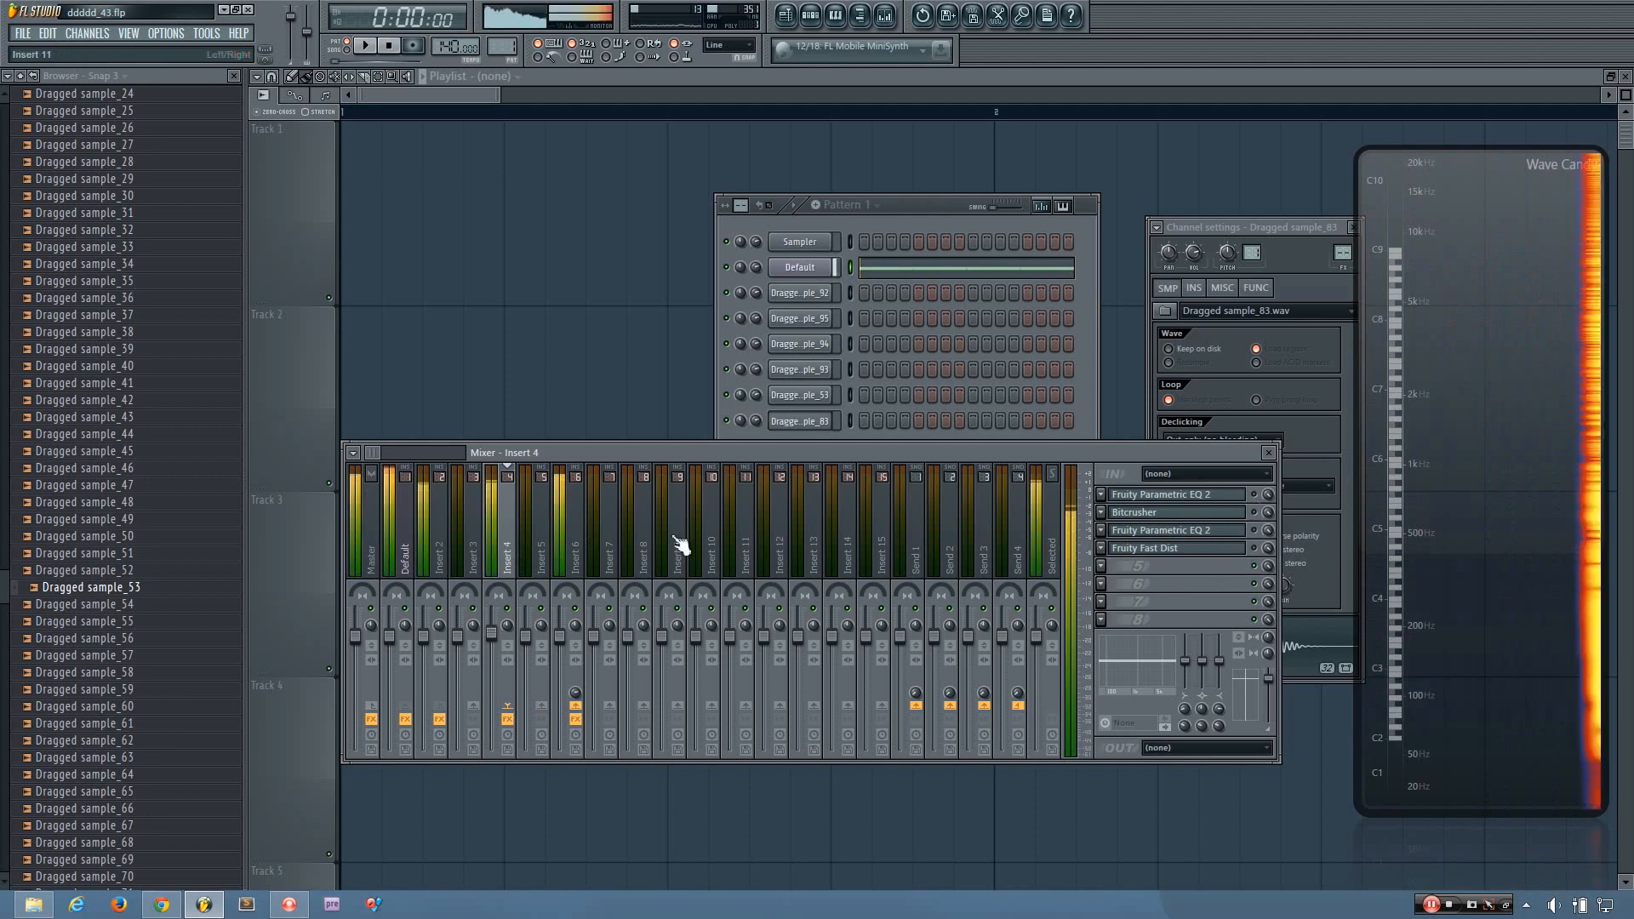
{"action": "left_click", "coordinate": [440, 558]}
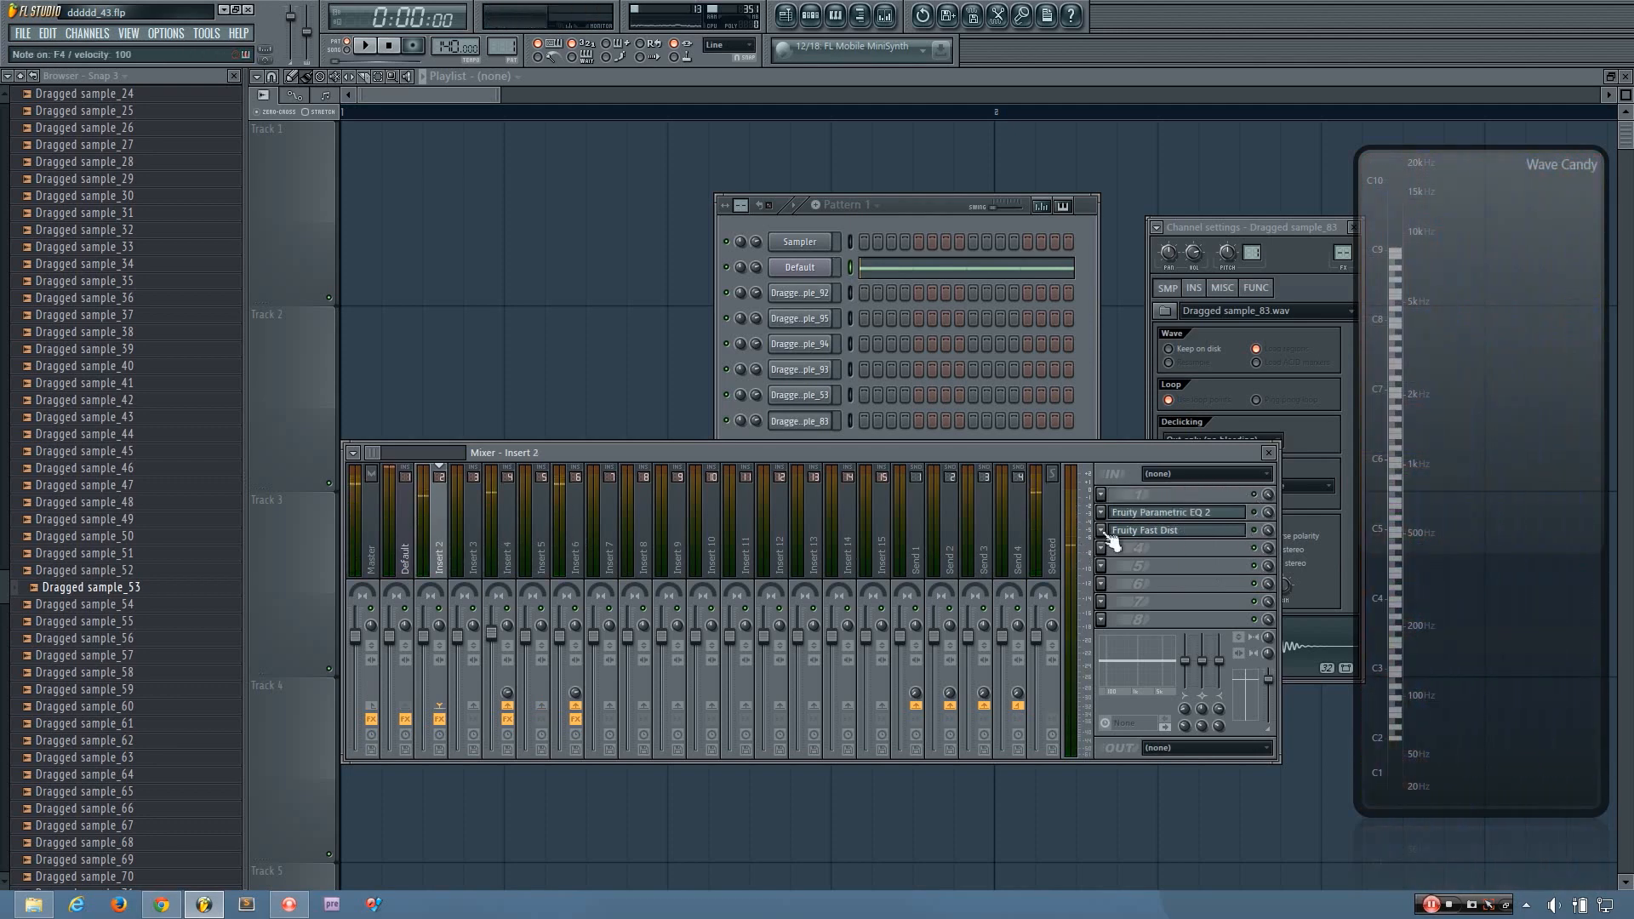
- Remove the Fruity Parametric EQ 2 from slot 7 of the Default mixer track and toggle the effect in slot 1
{"action": "left_click", "coordinate": [409, 545]}
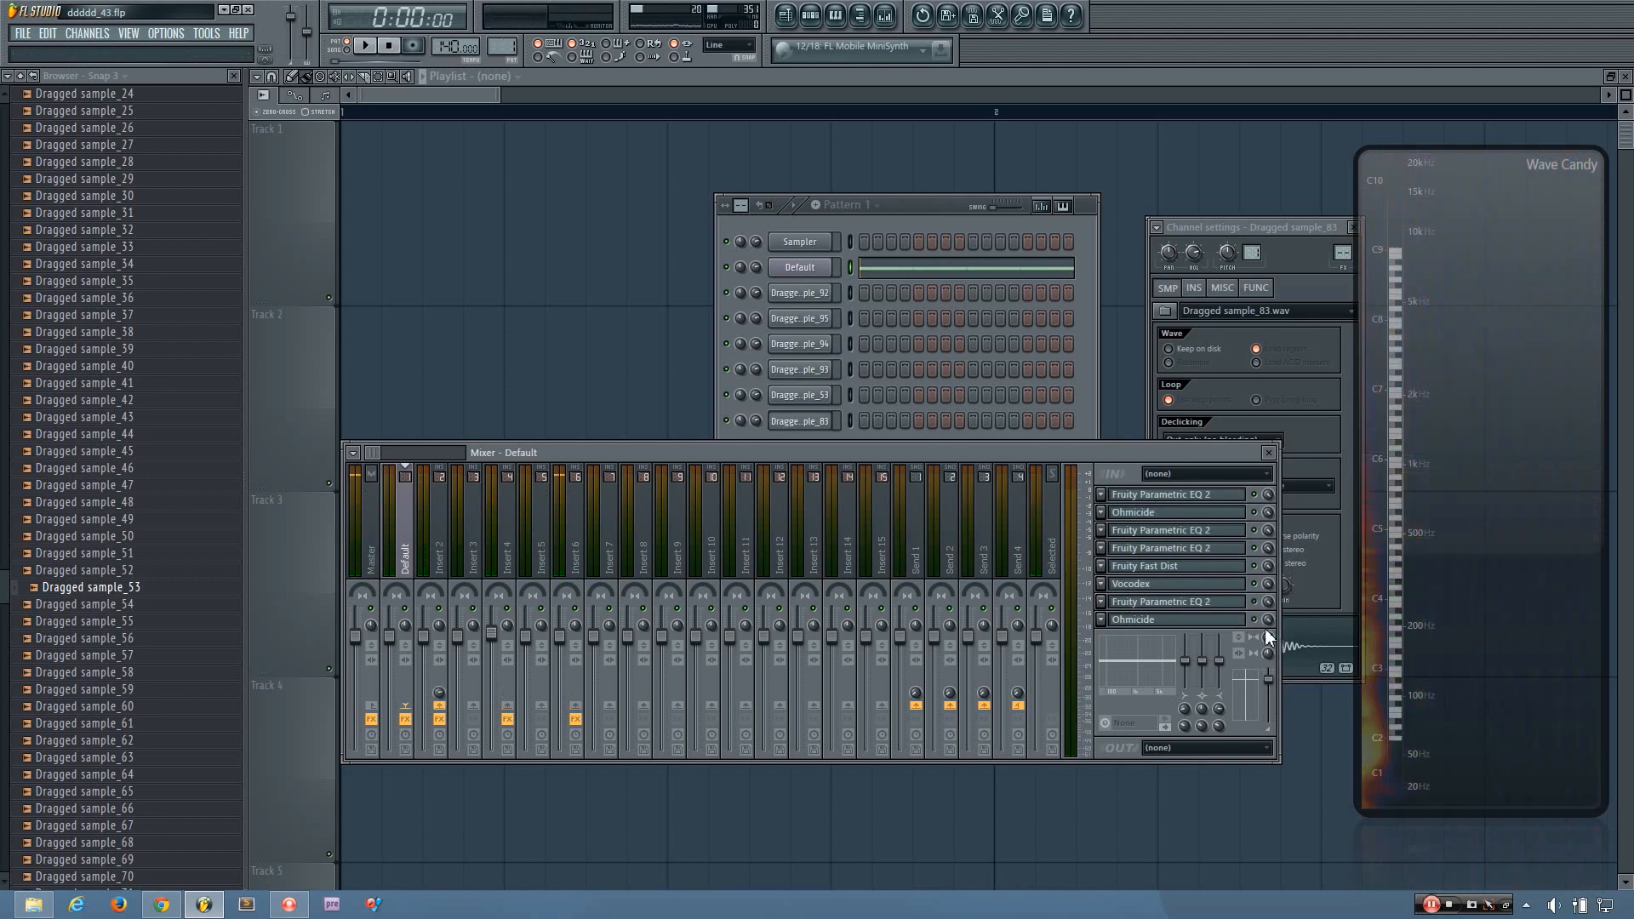
{"action": "left_click", "coordinate": [1100, 601]}
{"action": "mouse_move", "coordinate": [1141, 438]}
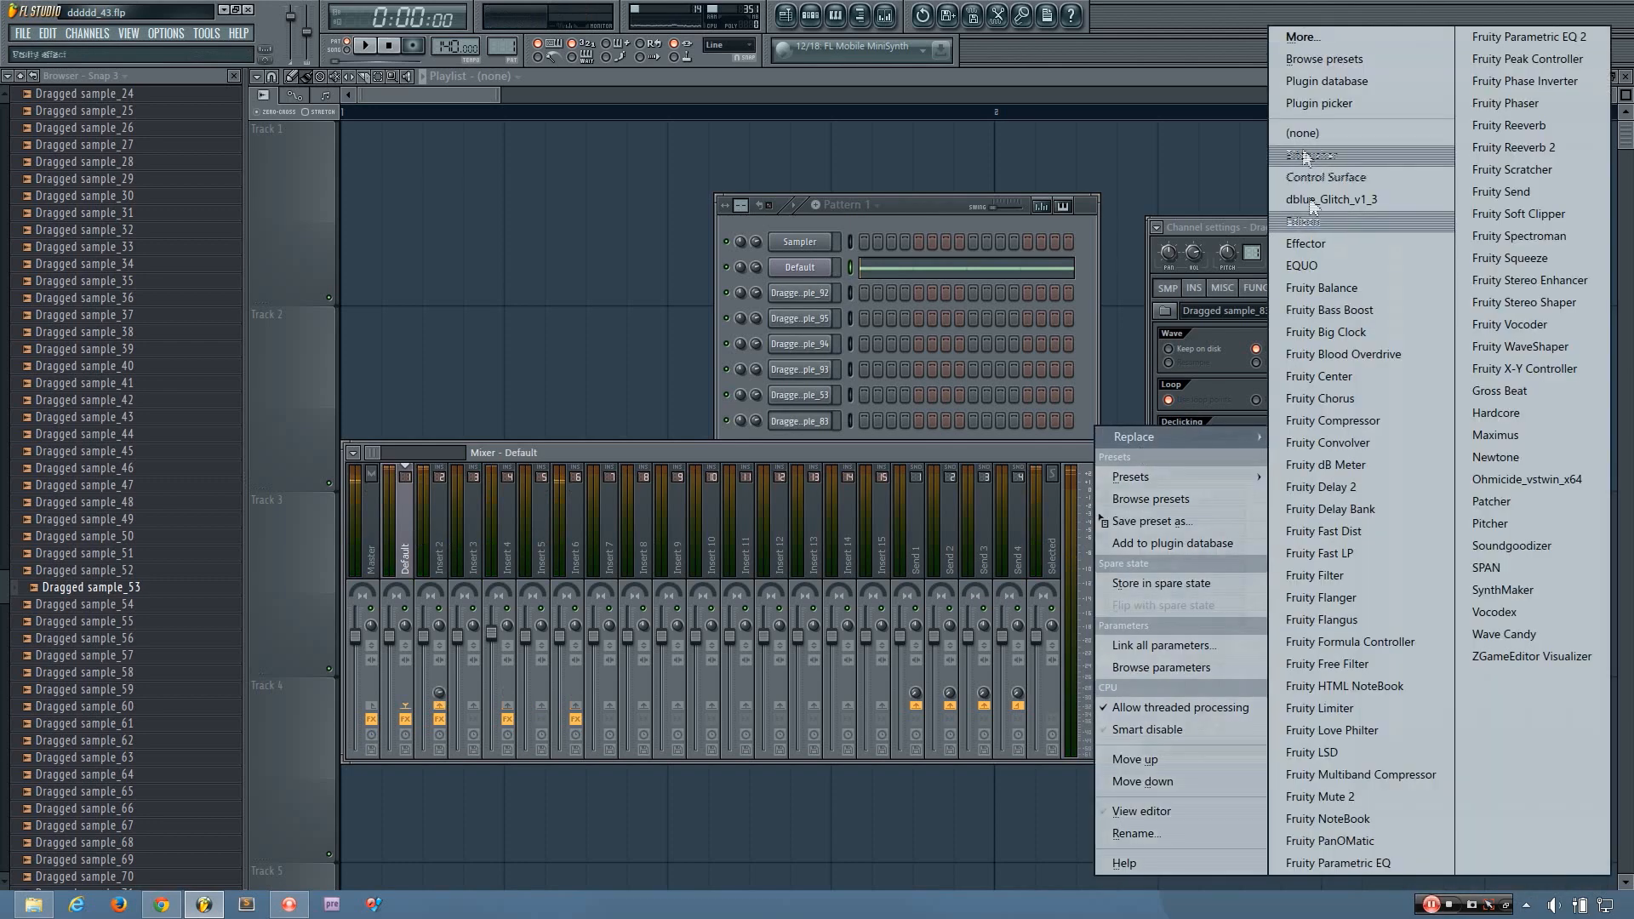
{"action": "left_click", "coordinate": [1315, 203]}
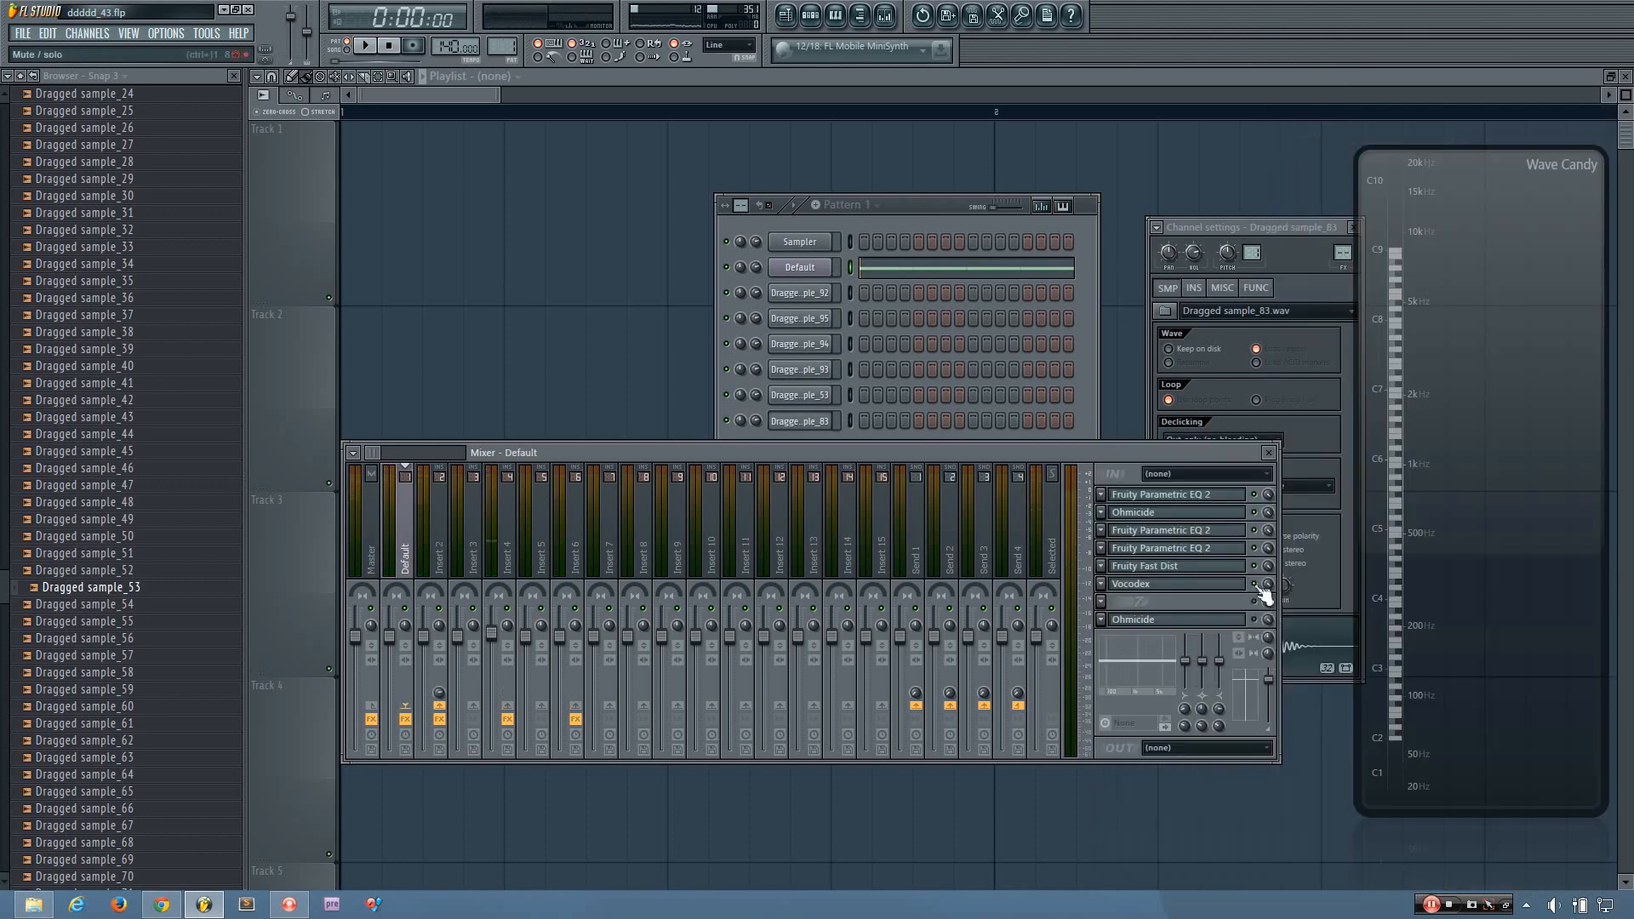
{"action": "left_click", "coordinate": [1254, 494]}
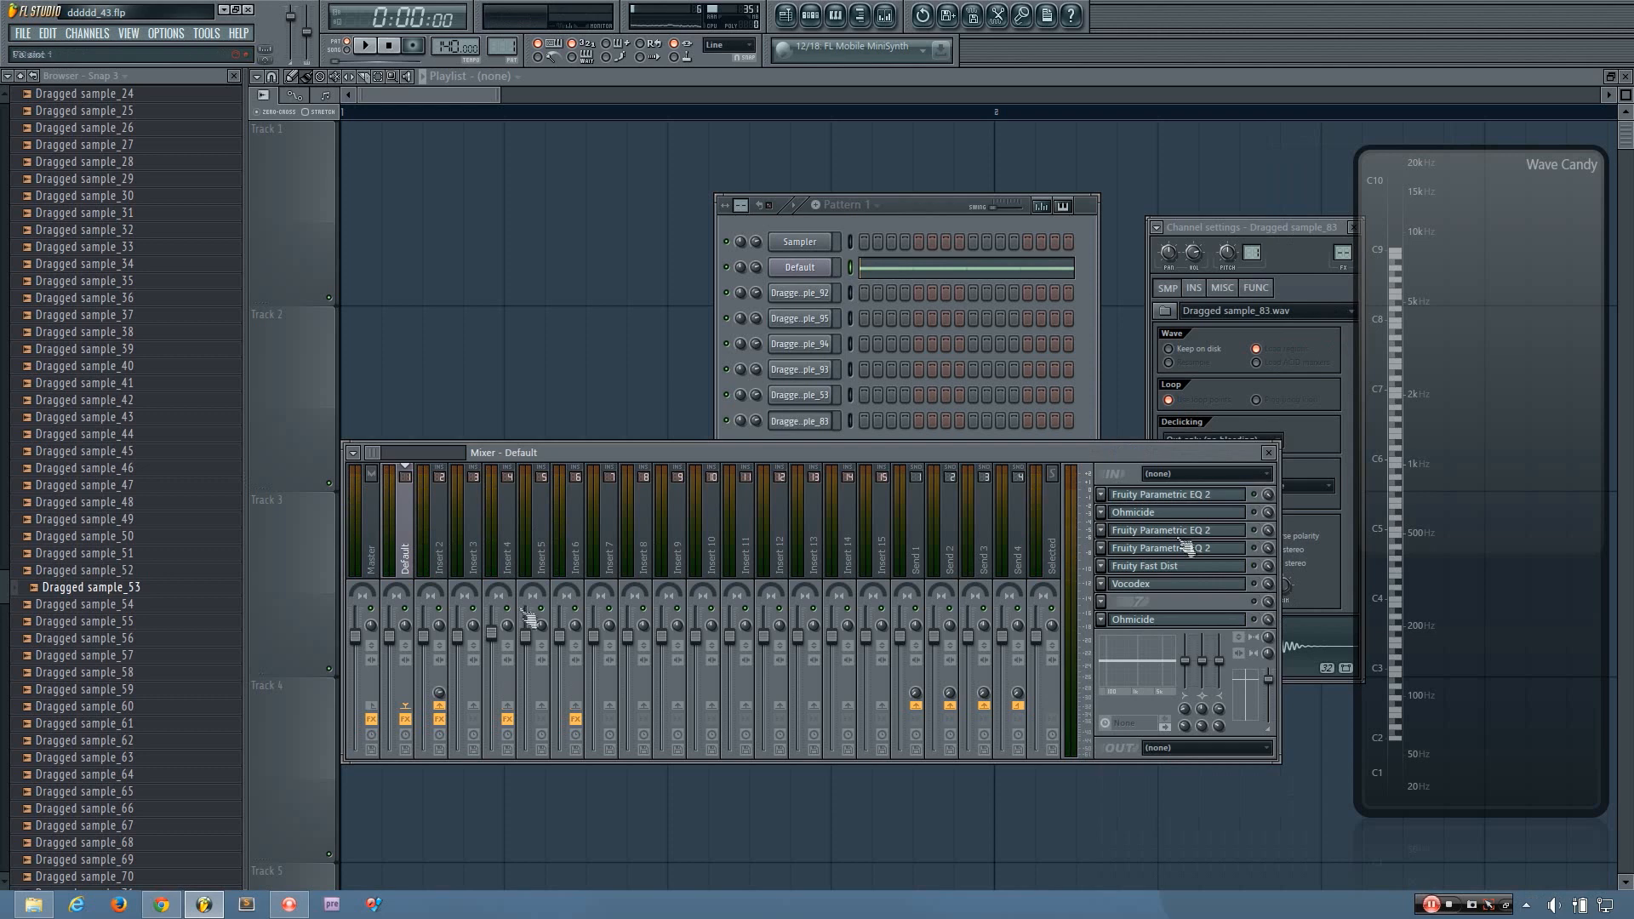
- Switch the send from Insert 2 to Insert 4 off and back on
{"action": "left_click", "coordinate": [428, 557]}
{"action": "left_click", "coordinate": [509, 706]}
{"action": "left_click", "coordinate": [511, 706]}
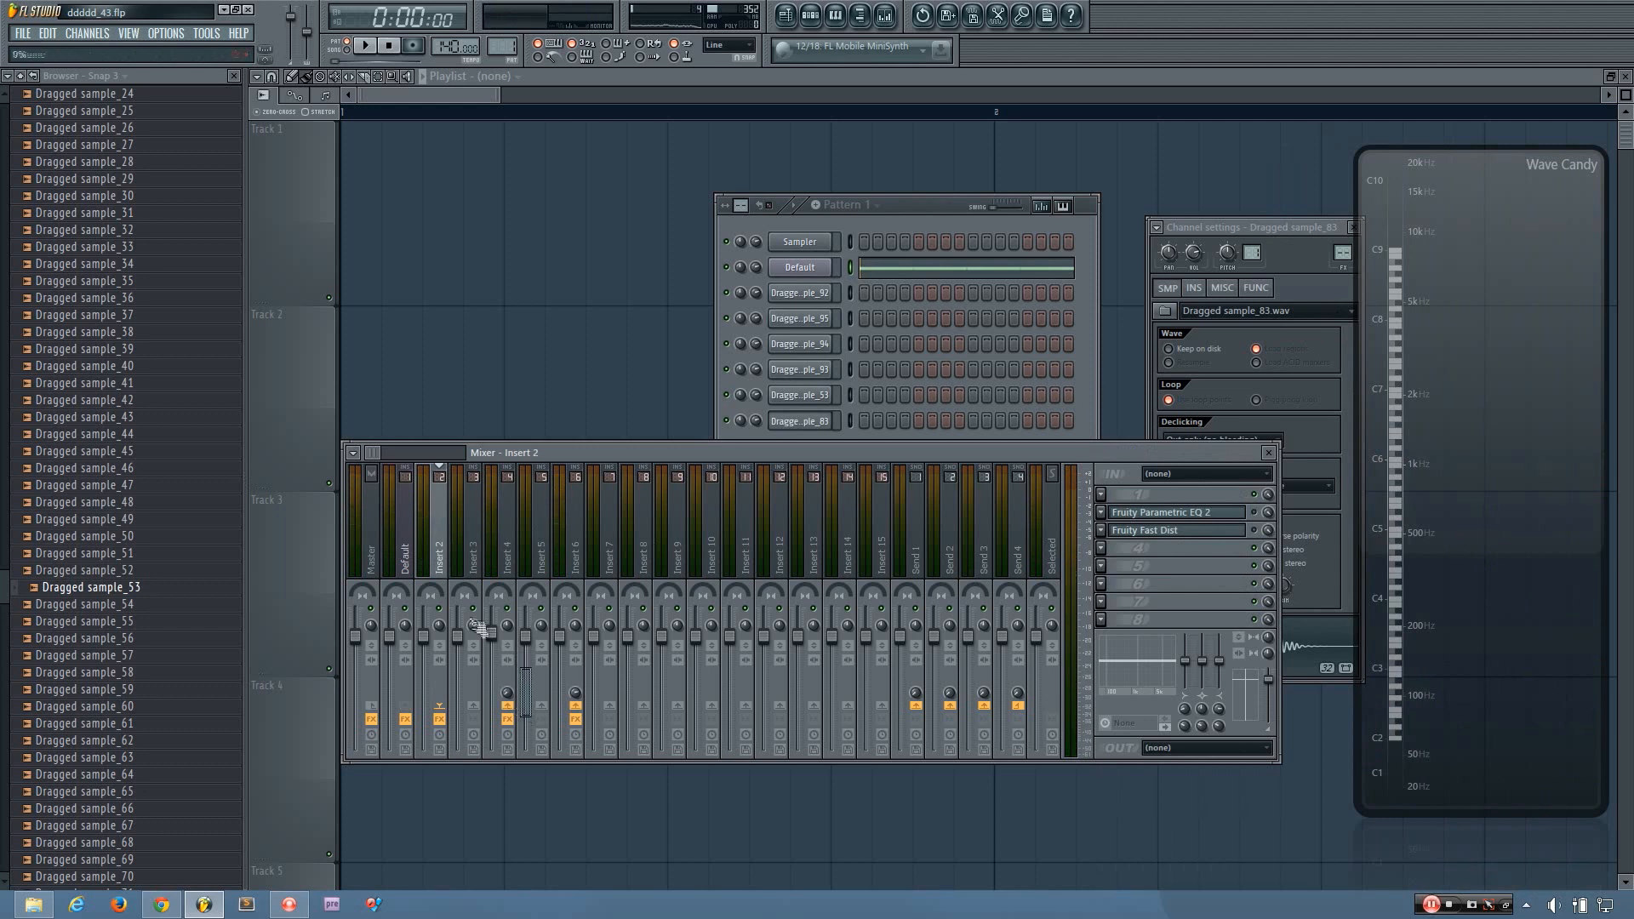
- Select the Default mixer track, shift the channel window slightly, and audition the Default channel
{"action": "left_click", "coordinate": [397, 545]}
{"action": "left_click_drag", "start_coordinate": [914, 219], "coordinate": [873, 201]}
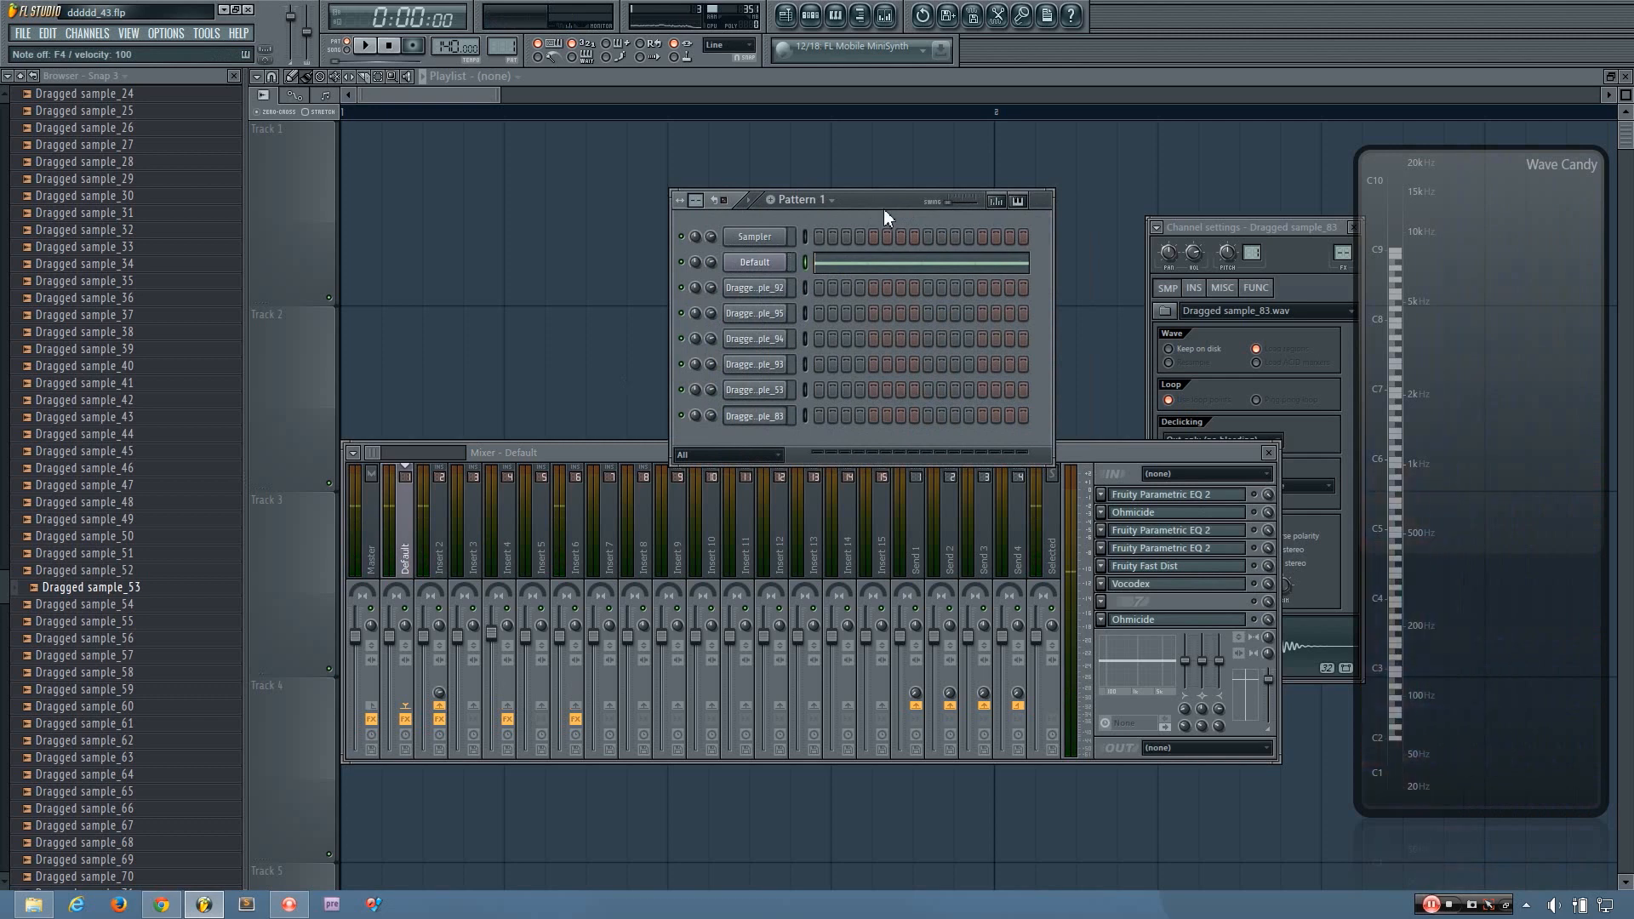
{"action": "key", "text": "v"}
{"action": "key", "text": "v"}
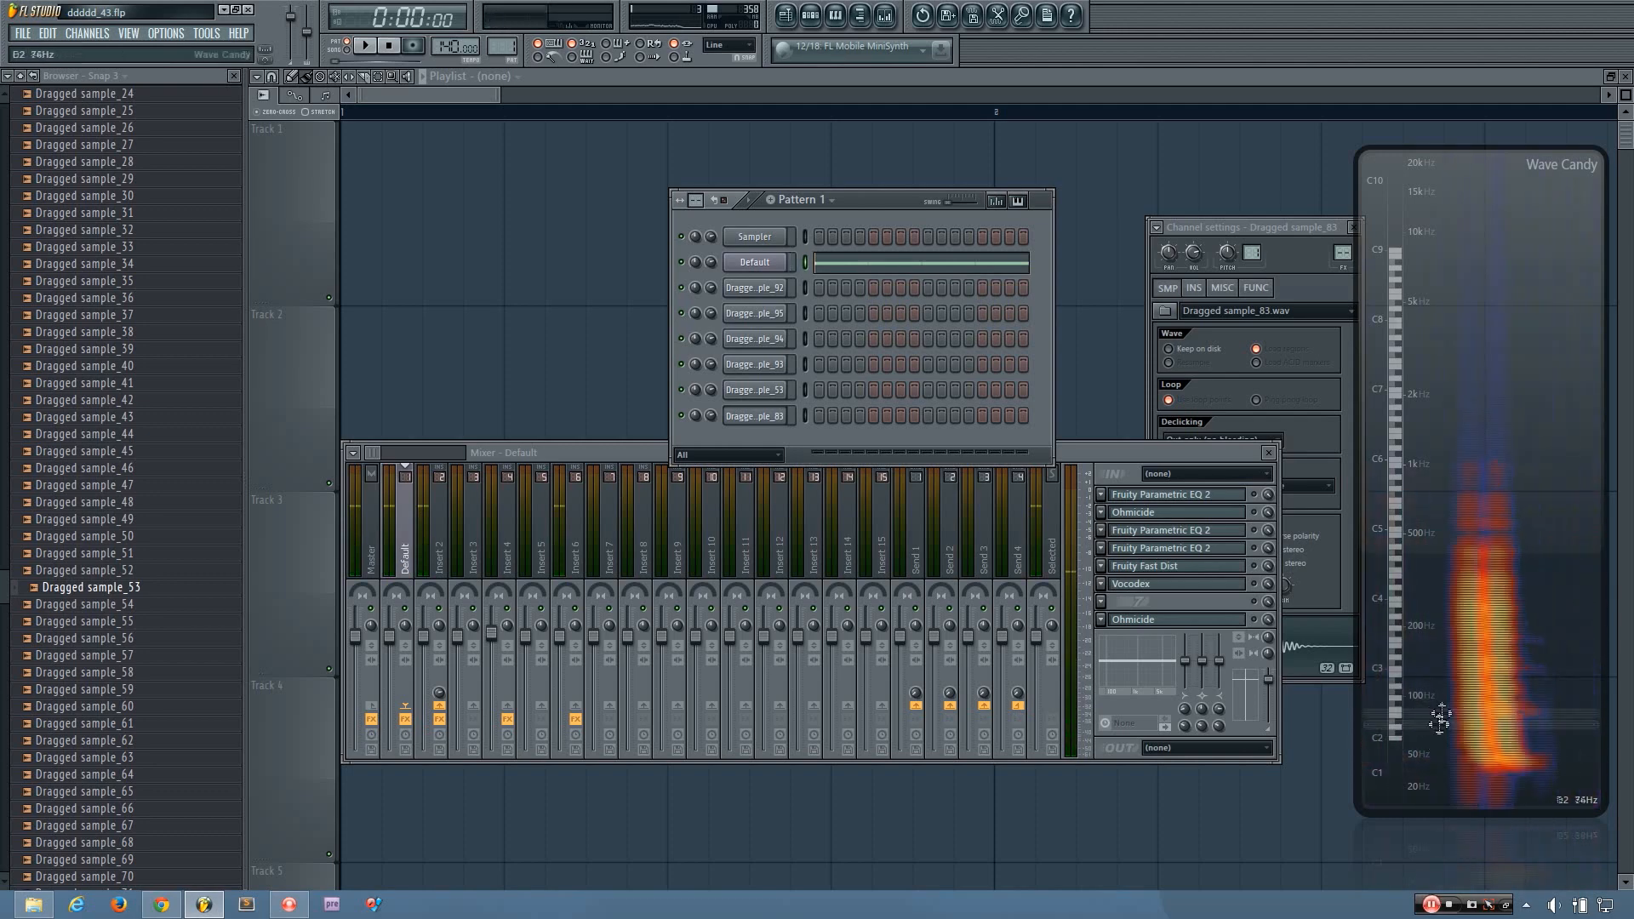
- Open the slot 1 Fruity Parametric EQ 2 of the Default track, toggle the effect, and arrange the mixer and EQ windows apart
{"action": "left_click_drag", "start_coordinate": [591, 448], "coordinate": [575, 456]}
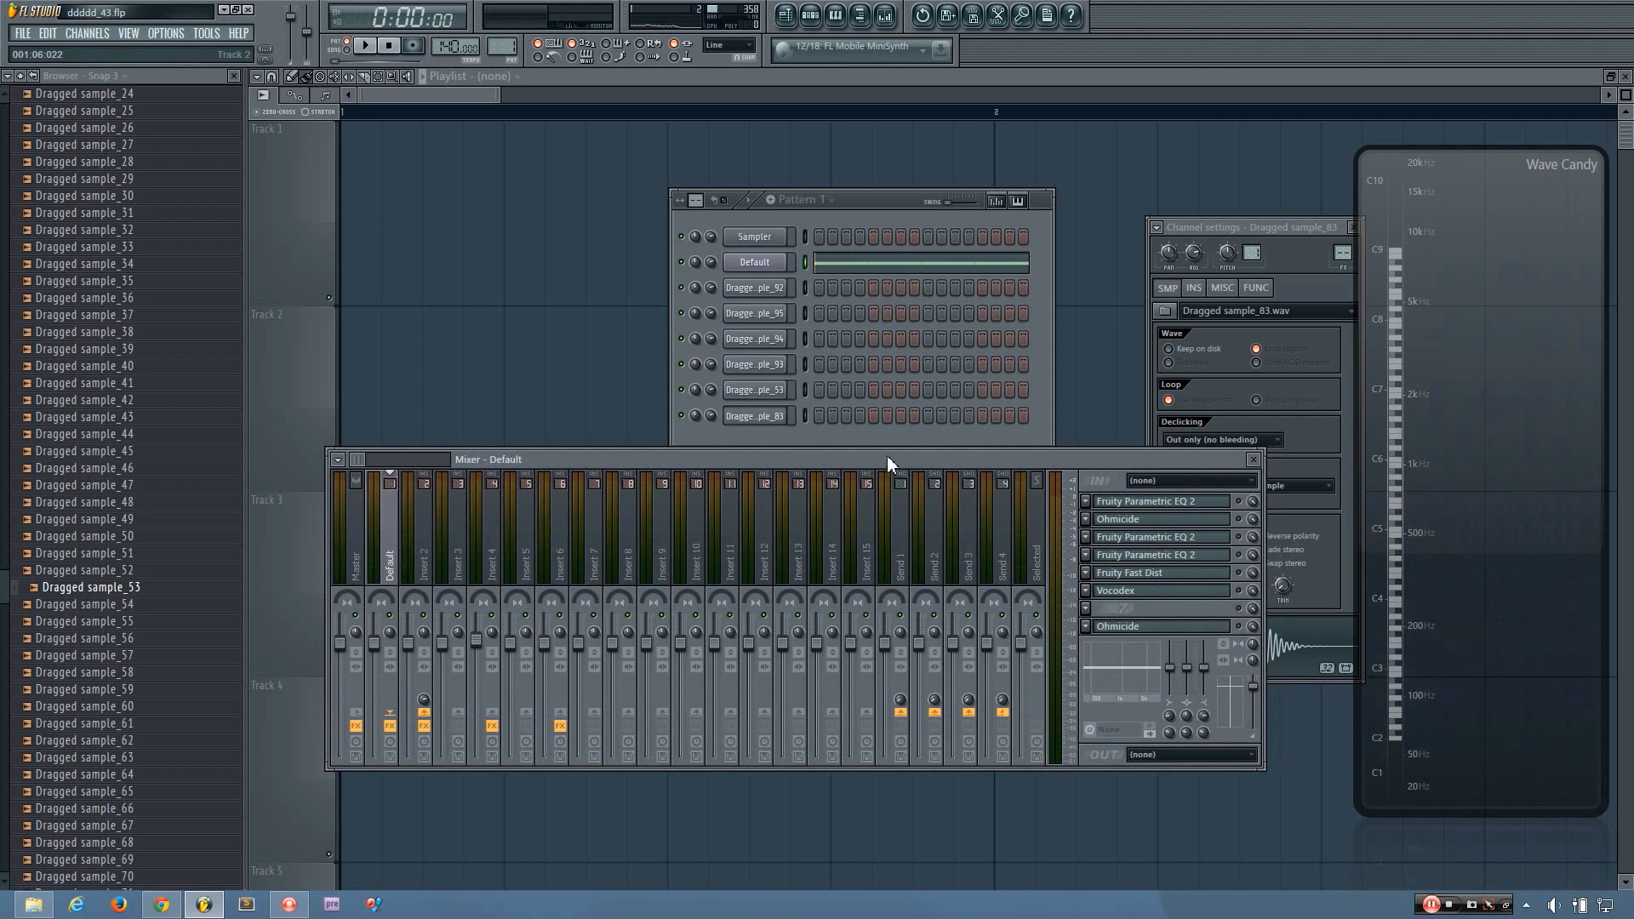
{"action": "left_click", "coordinate": [1152, 504]}
{"action": "left_click", "coordinate": [1240, 502]}
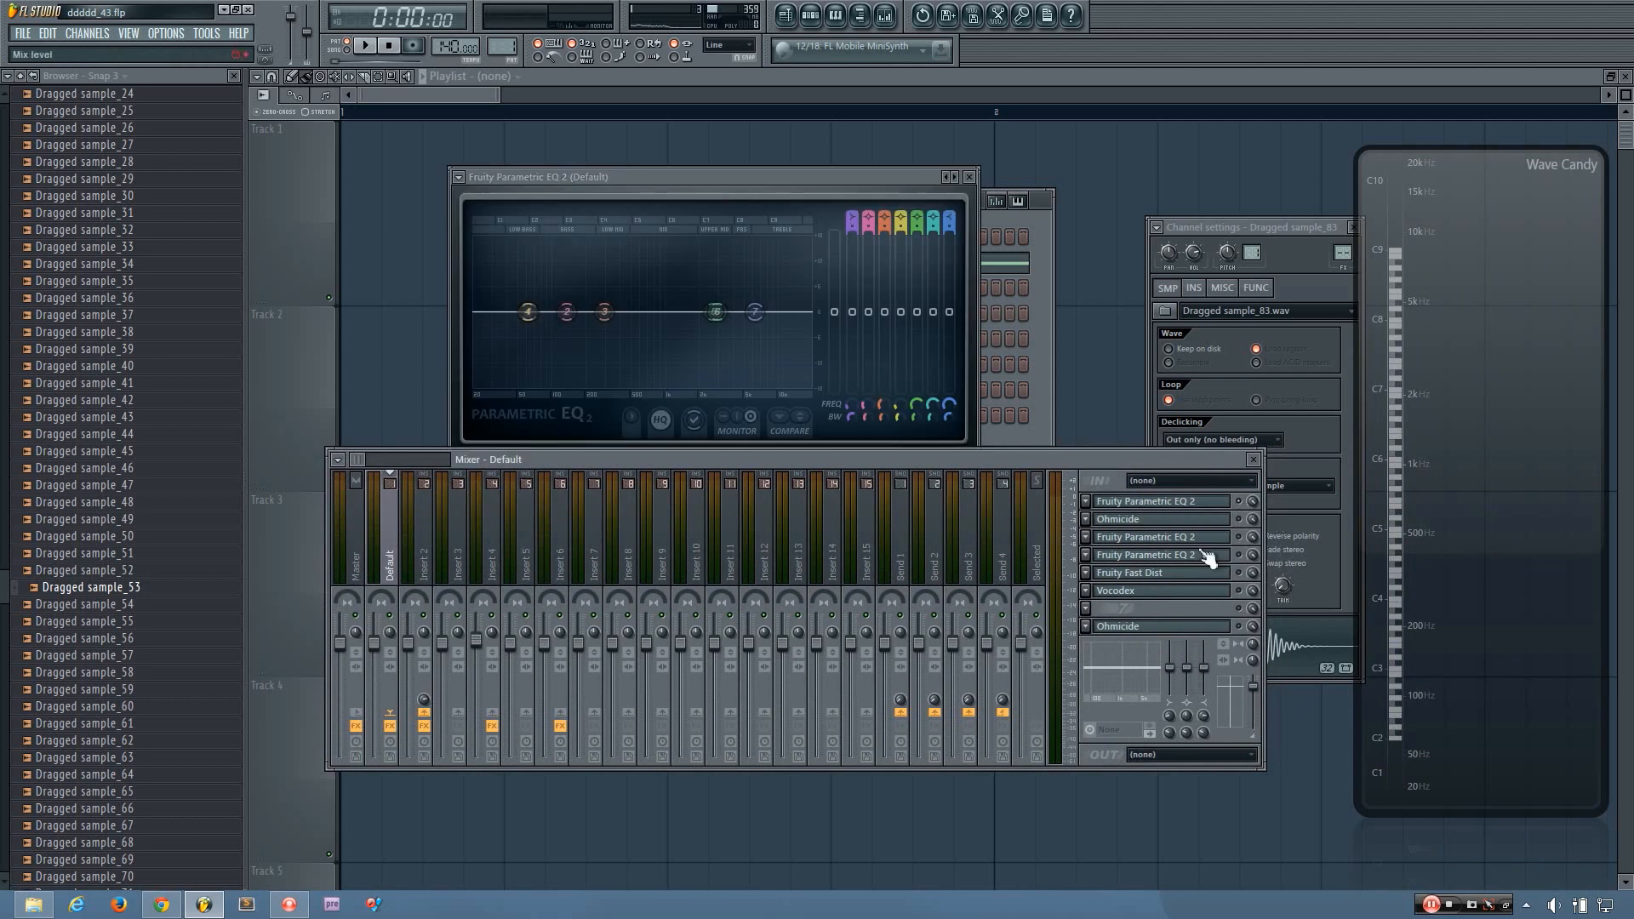
{"action": "left_click_drag", "start_coordinate": [674, 174], "coordinate": [584, 133]}
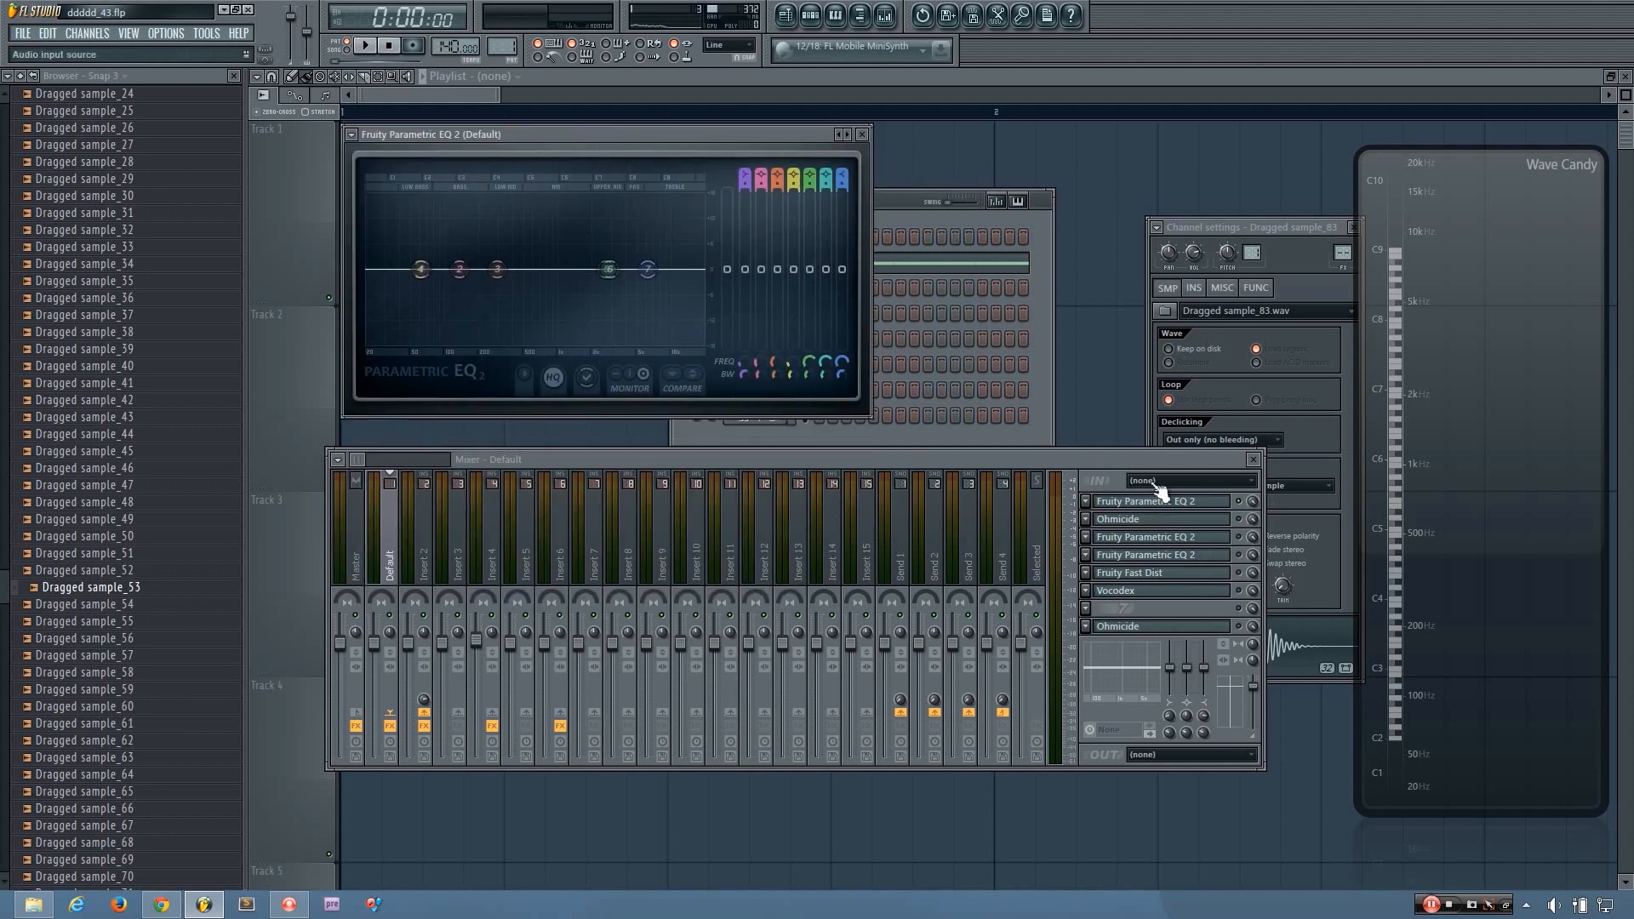
- Open Ohmicide on the Default track, move it clear of the effect slots, toggle it, and play test notes through it
{"action": "left_click", "coordinate": [1161, 519]}
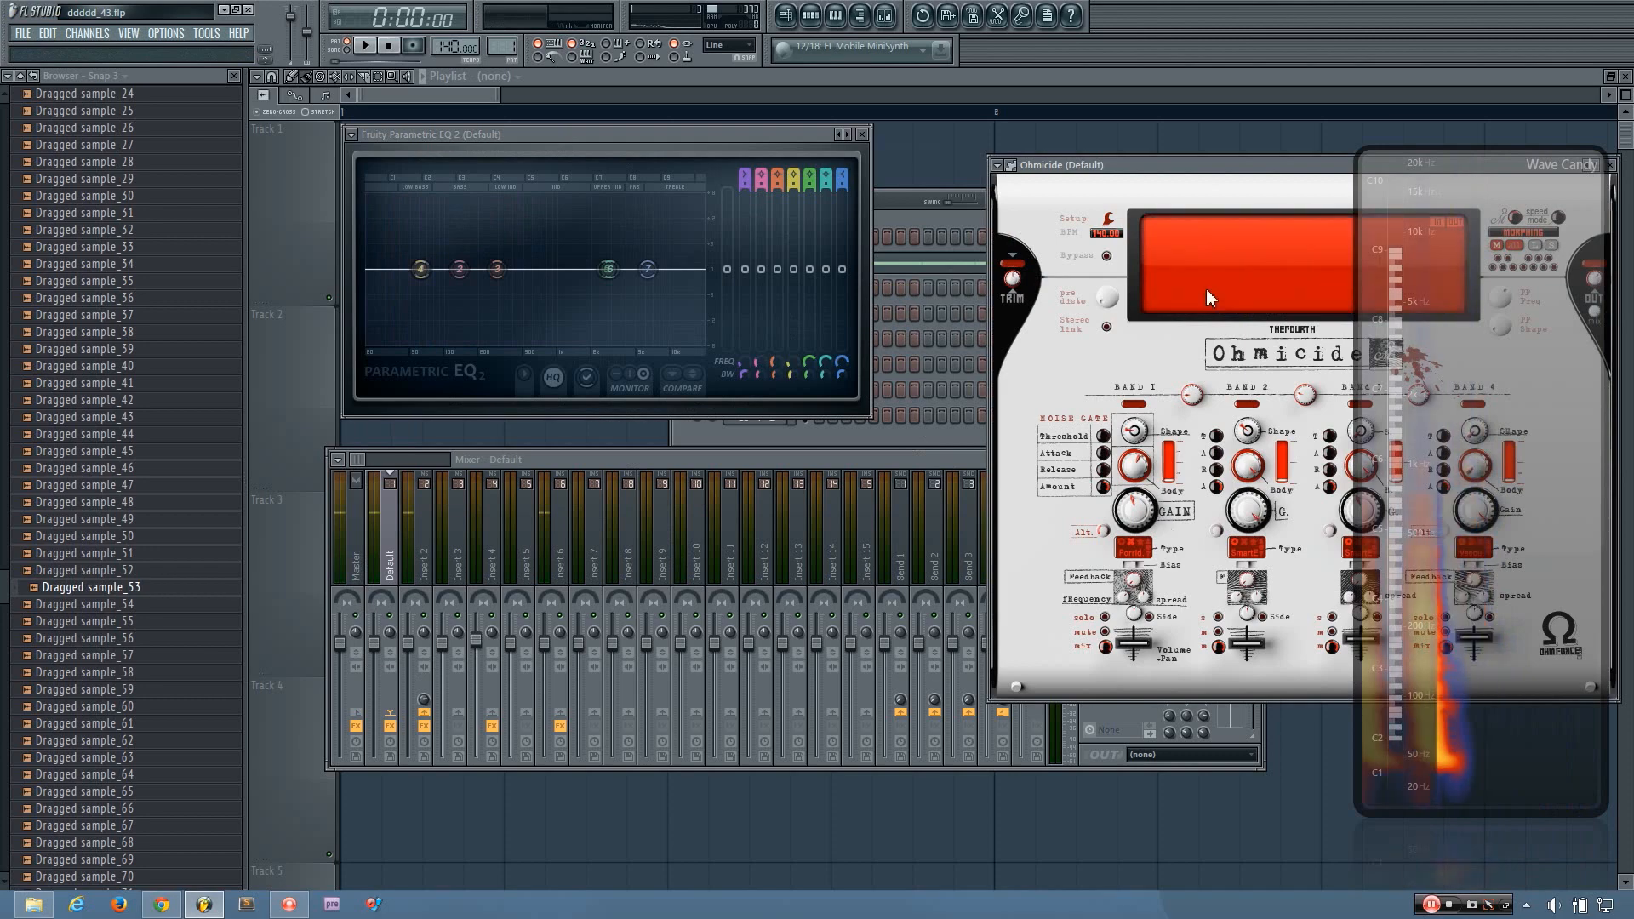
{"action": "left_click_drag", "start_coordinate": [1194, 180], "coordinate": [587, 178]}
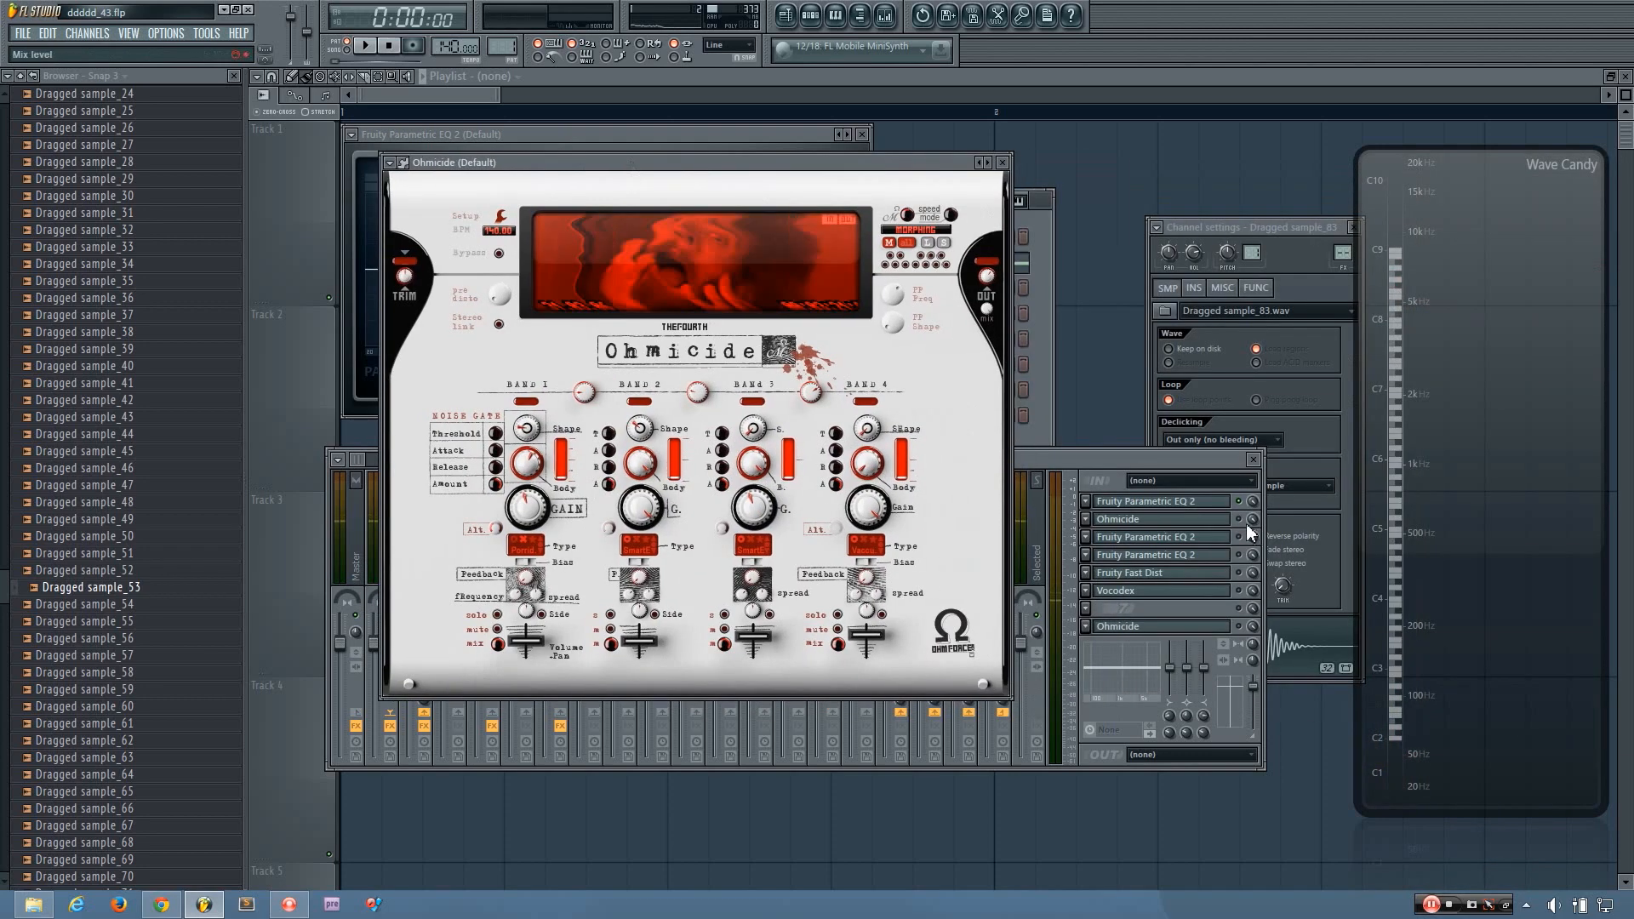
{"action": "left_click", "coordinate": [1247, 525]}
{"action": "key", "text": "v"}
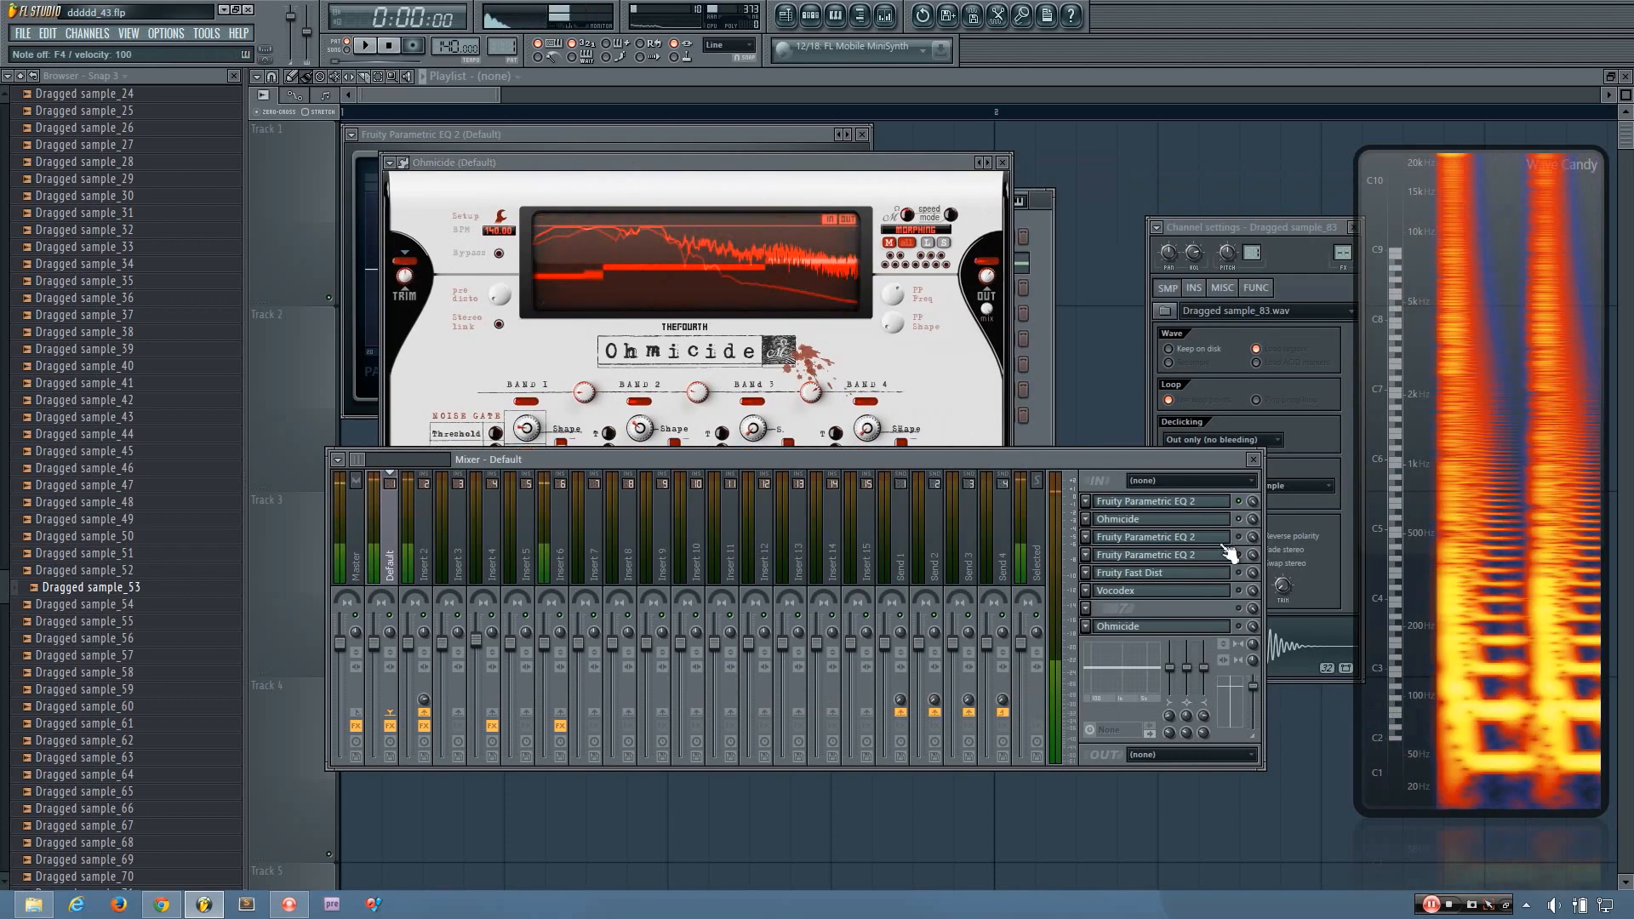
{"action": "left_click", "coordinate": [868, 171]}
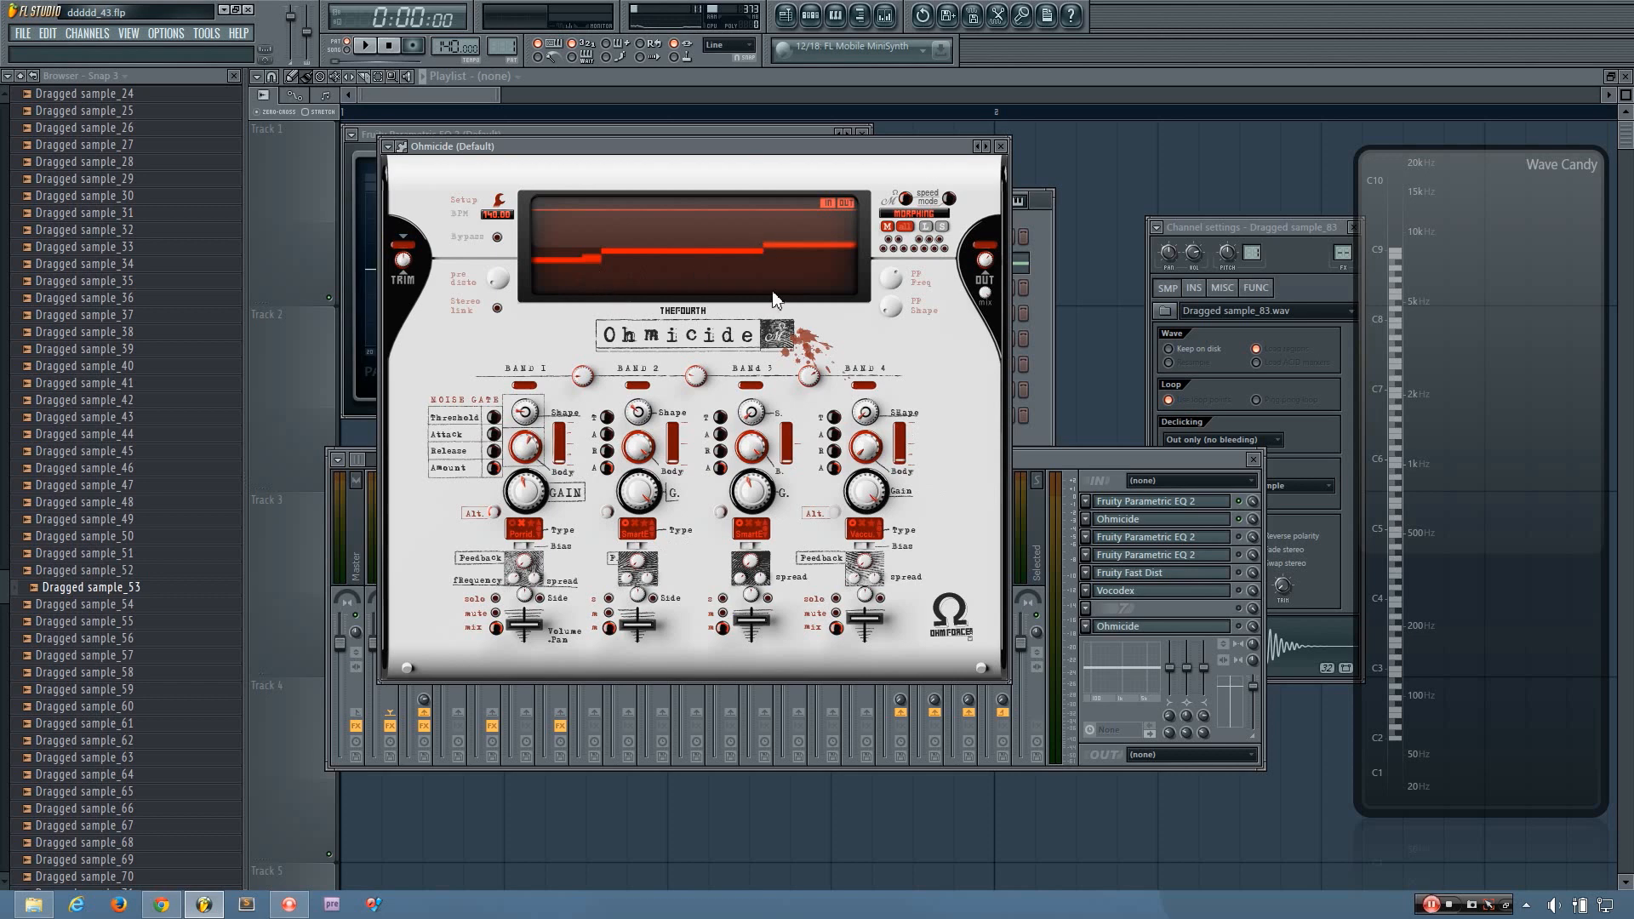
{"action": "key", "text": "v"}
{"action": "key", "text": "v"}
{"action": "key", "text": "v"}
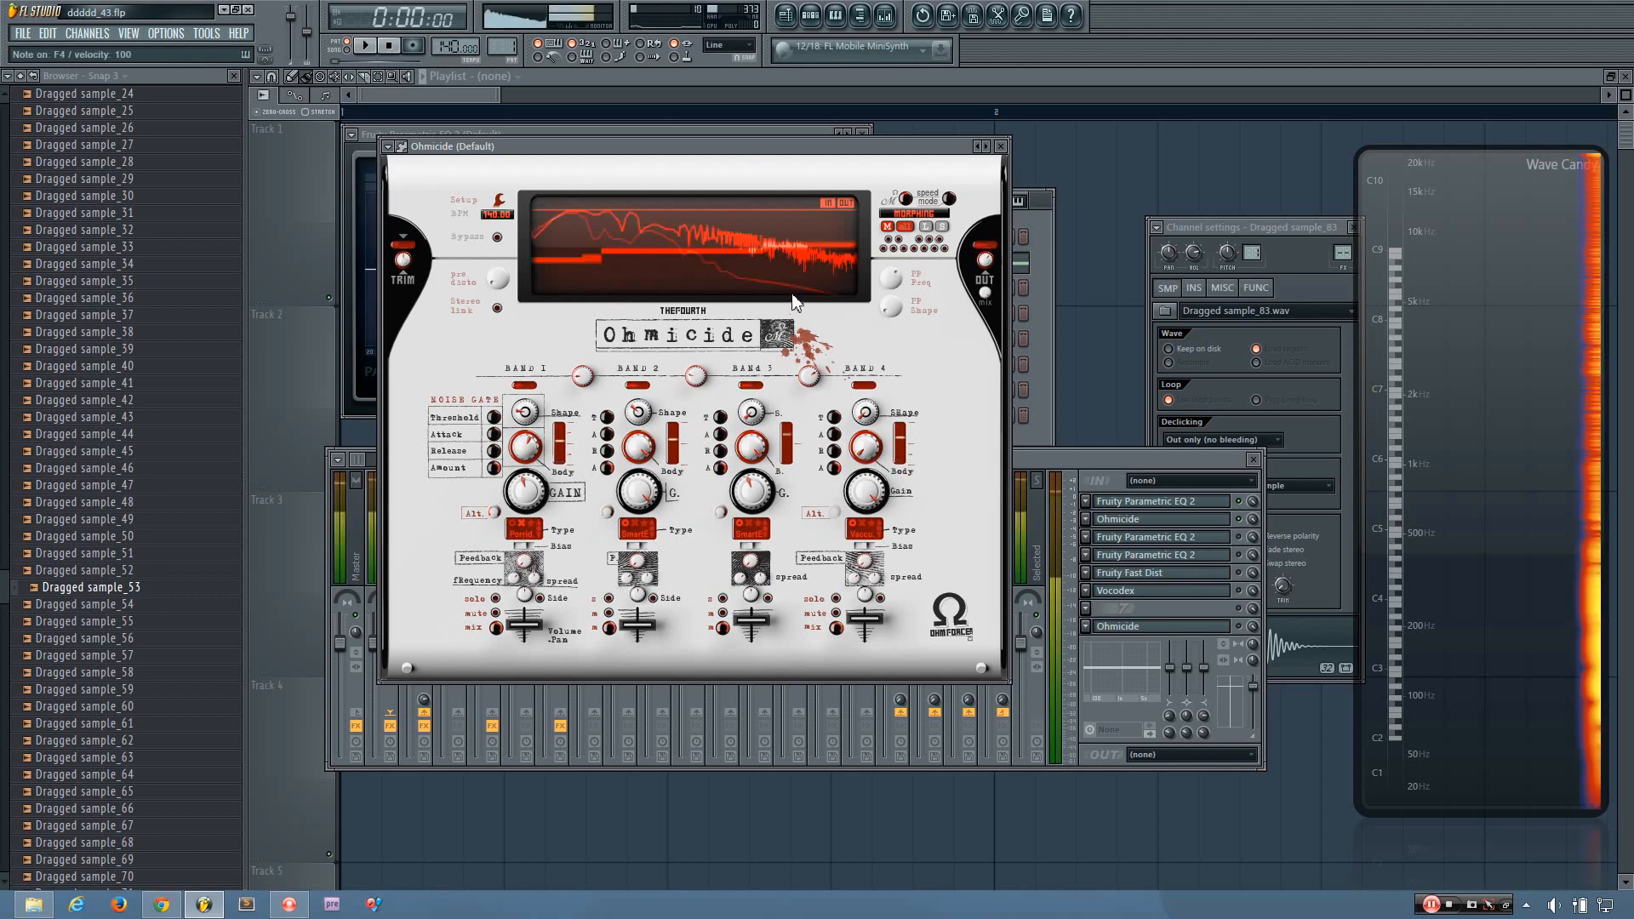
- Toggle the slot 3 Fruity Parametric EQ 2 on the Default track and play test notes to compare the sound
{"action": "left_click", "coordinate": [1253, 533]}
{"action": "key", "text": "v"}
{"action": "key", "text": "v"}
{"action": "key", "text": "v"}
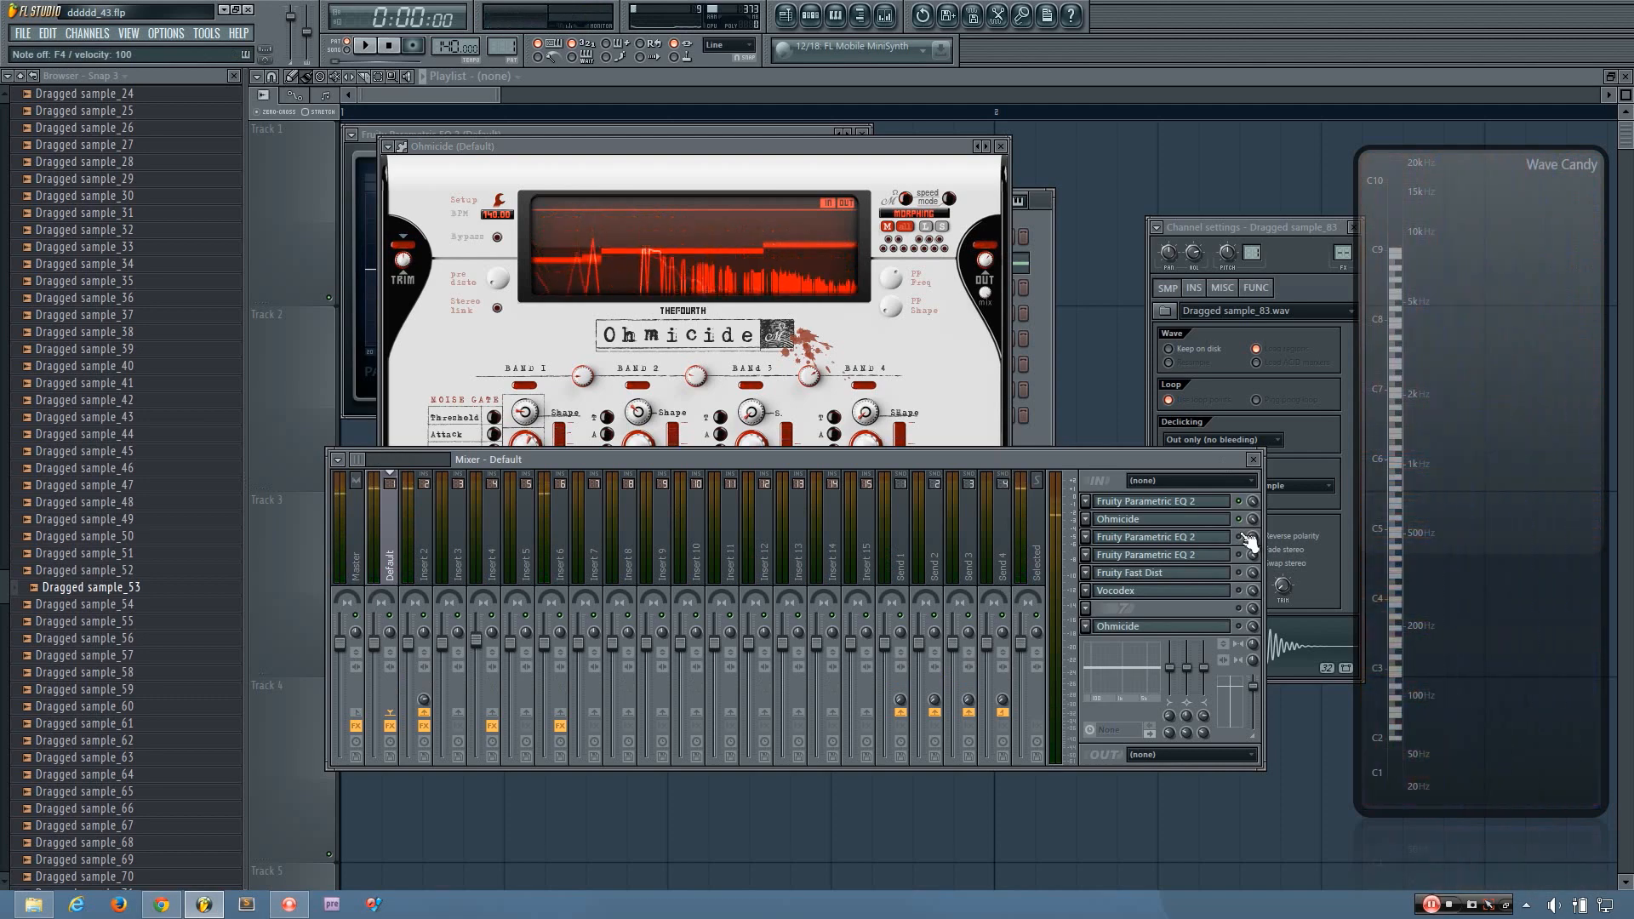
- Examine the Fruity Parametric EQ 2 curves in slots 3 and 4 of the Default track, and close the Ohmicide window
{"action": "left_click", "coordinate": [1208, 541]}
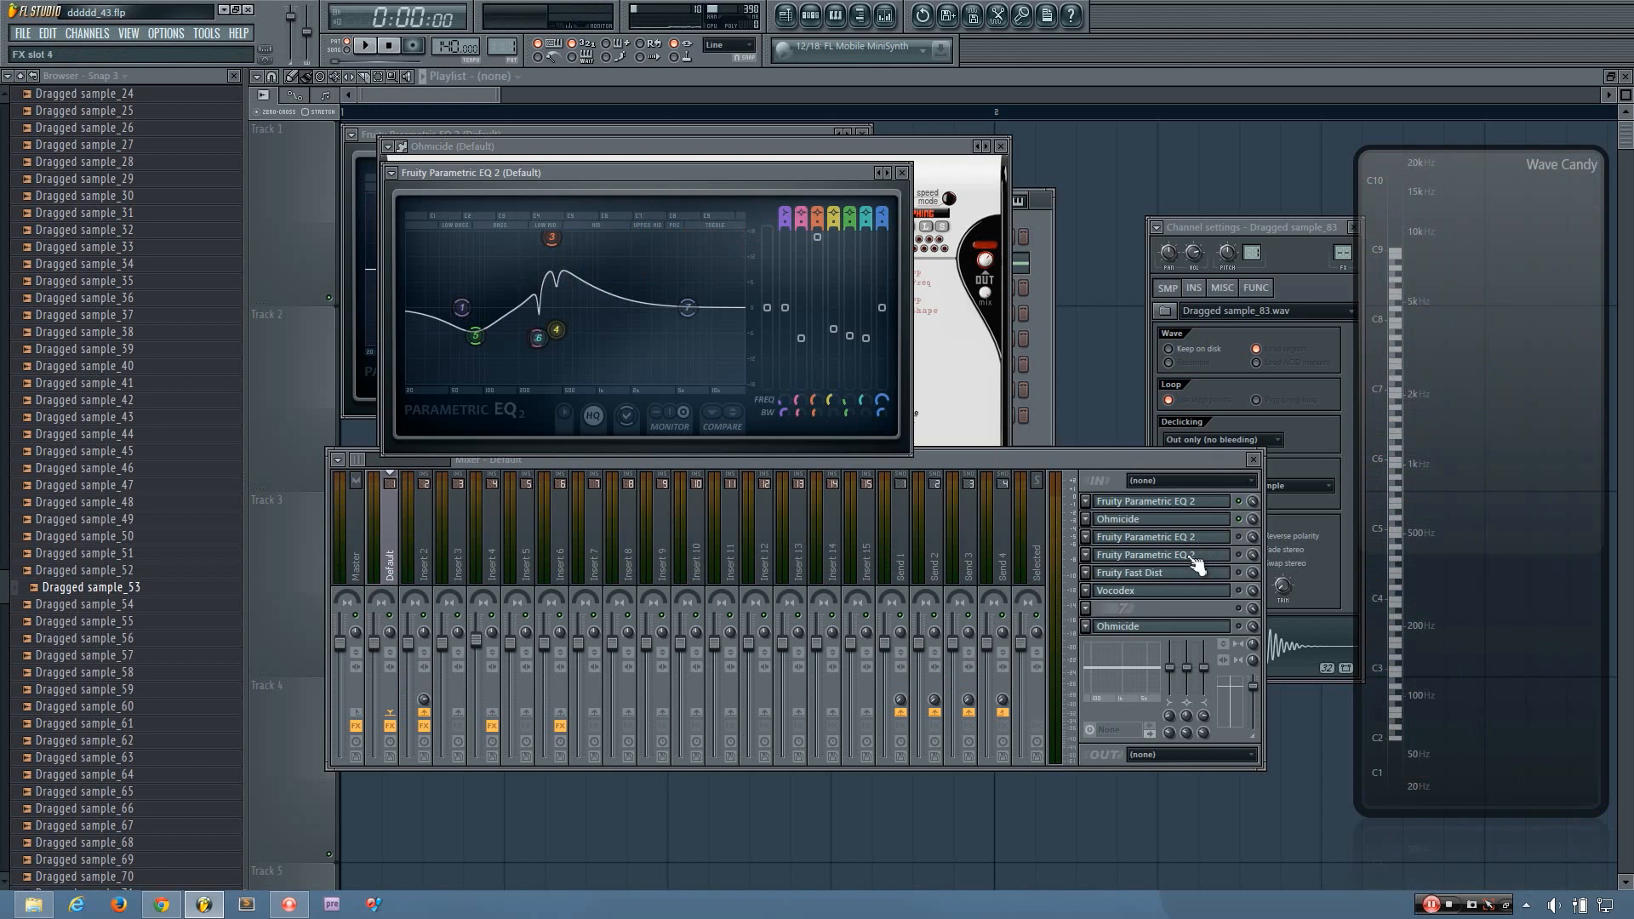
{"action": "left_click", "coordinate": [1193, 556]}
{"action": "left_click", "coordinate": [1194, 558]}
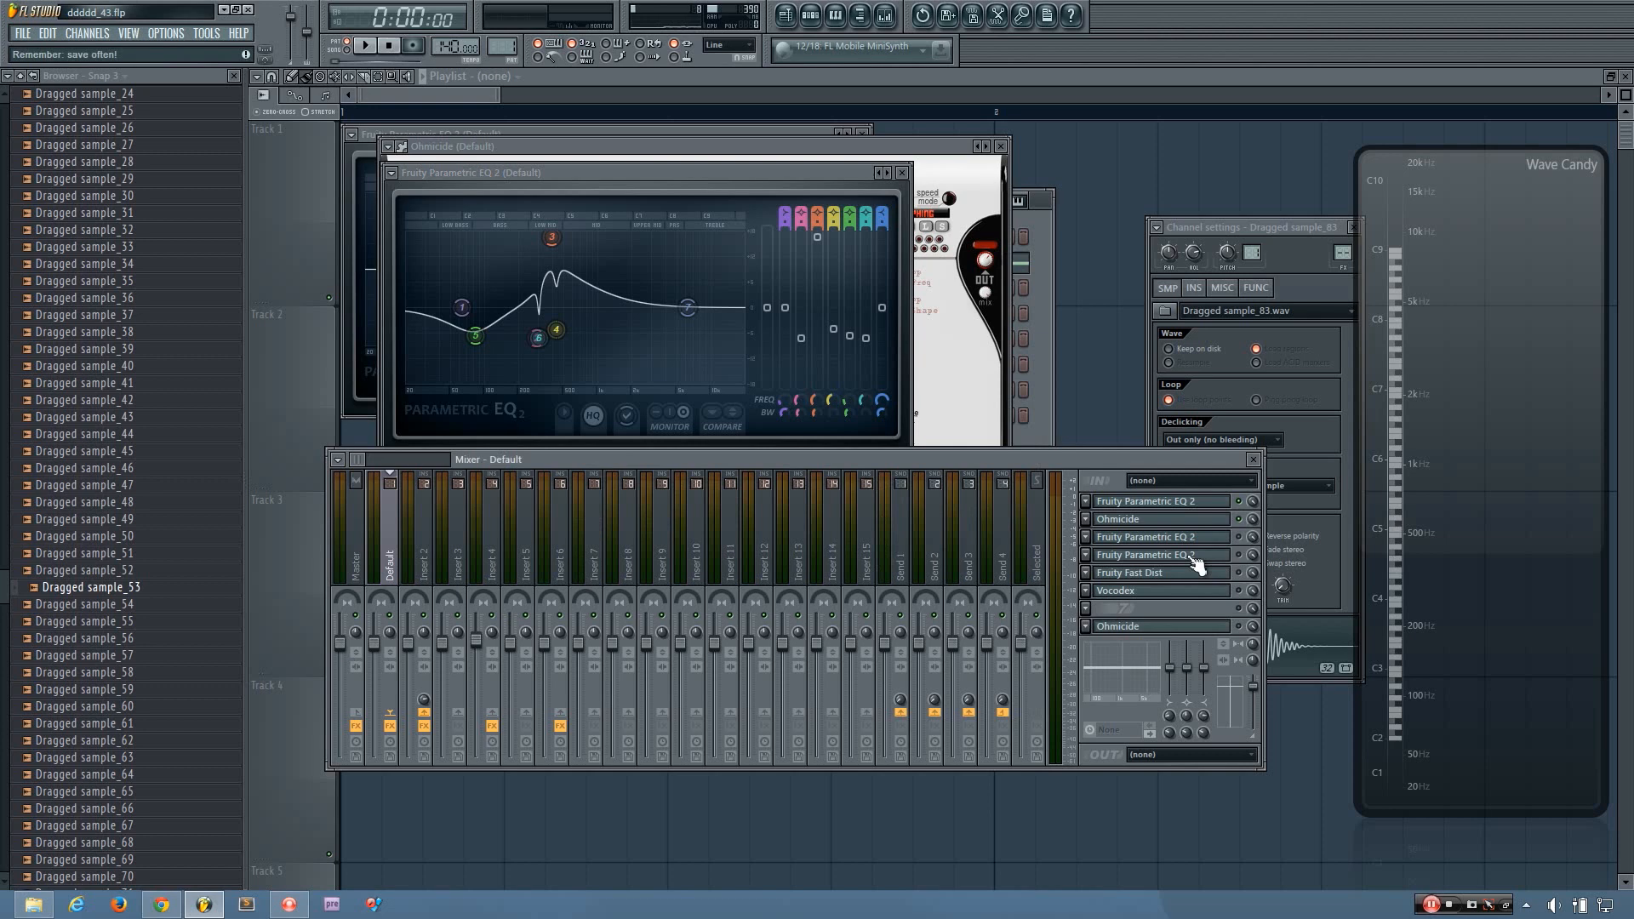
{"action": "left_click", "coordinate": [1158, 527]}
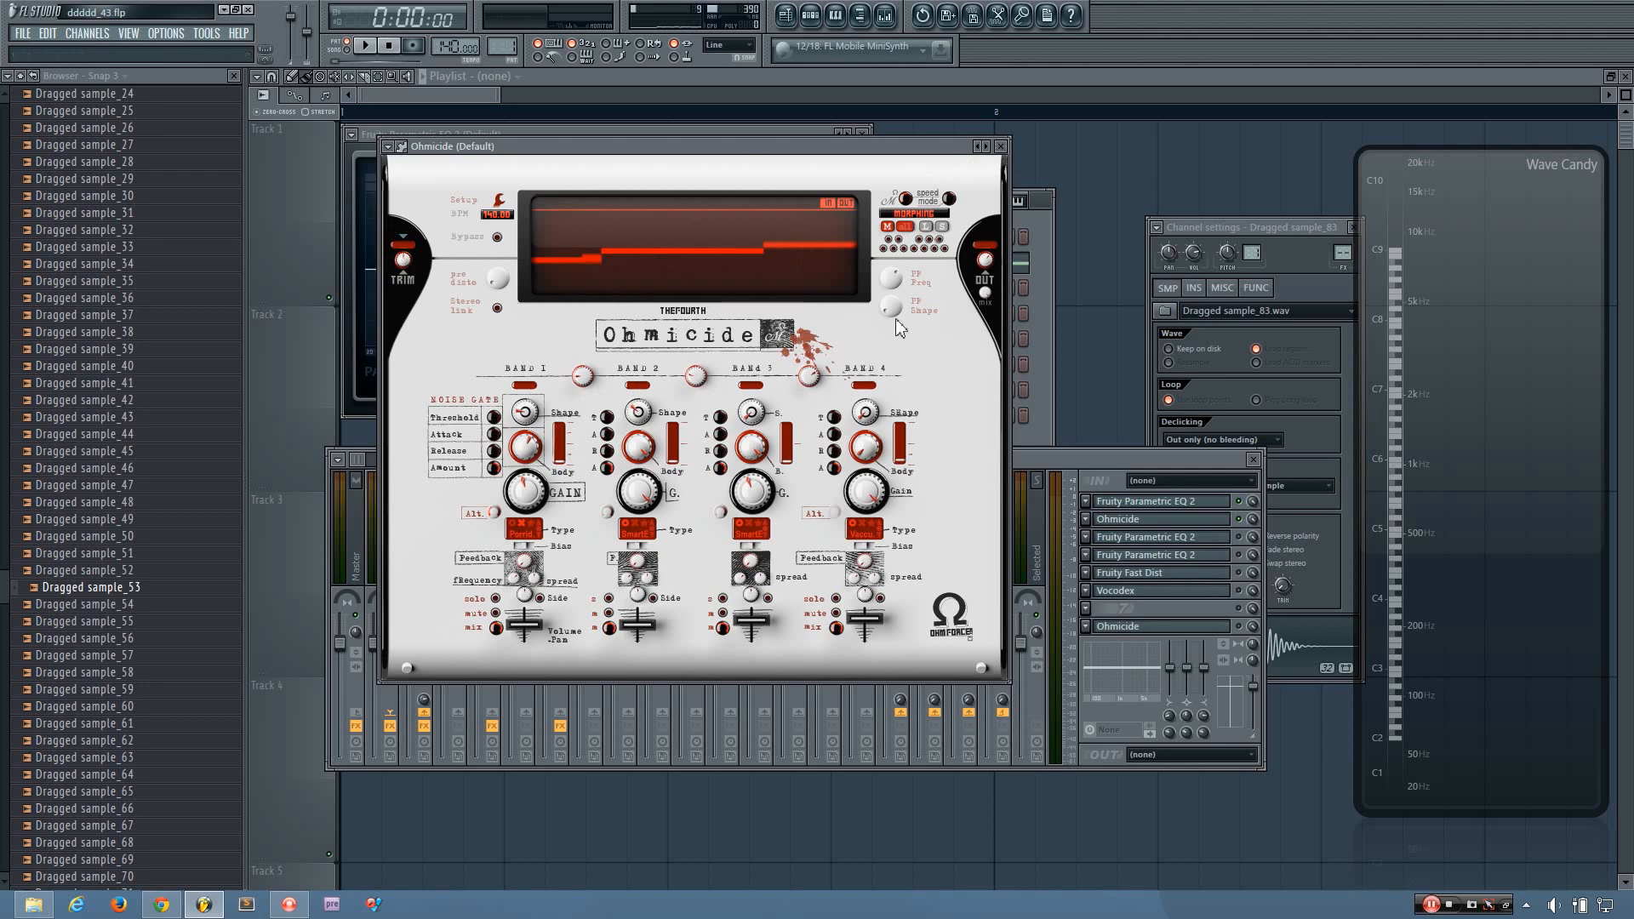
{"action": "left_click", "coordinate": [1001, 146]}
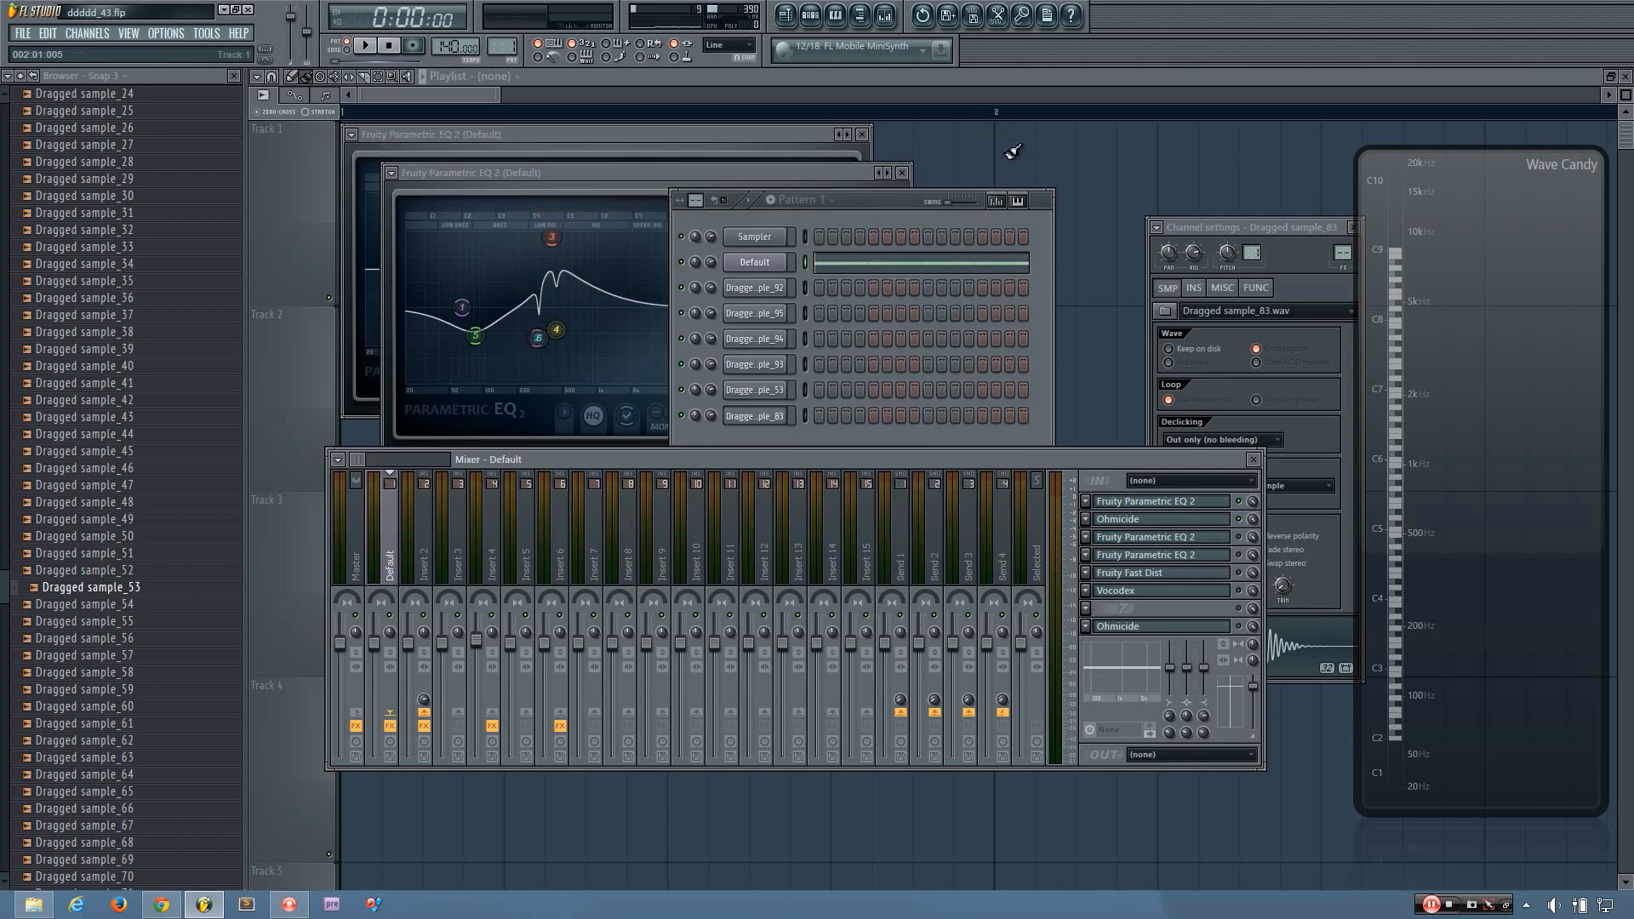
- Open Fruity Fast Dist from slot 5 of the Default track, reposition its window, and play test notes through it
{"action": "left_click", "coordinate": [1183, 553]}
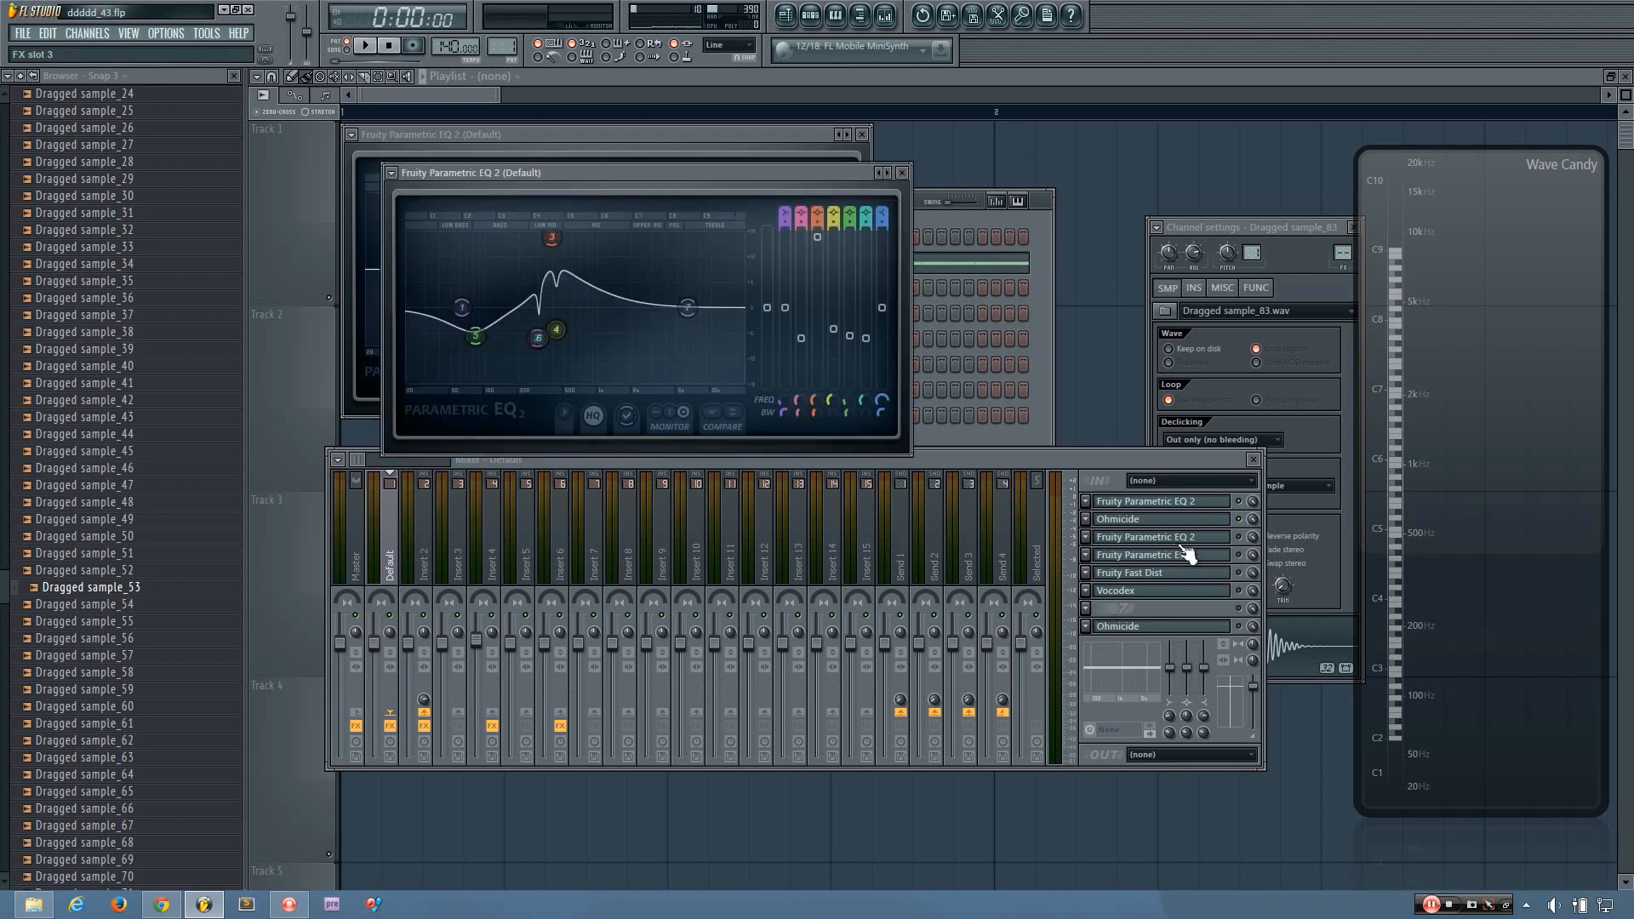
{"action": "left_click", "coordinate": [1150, 575]}
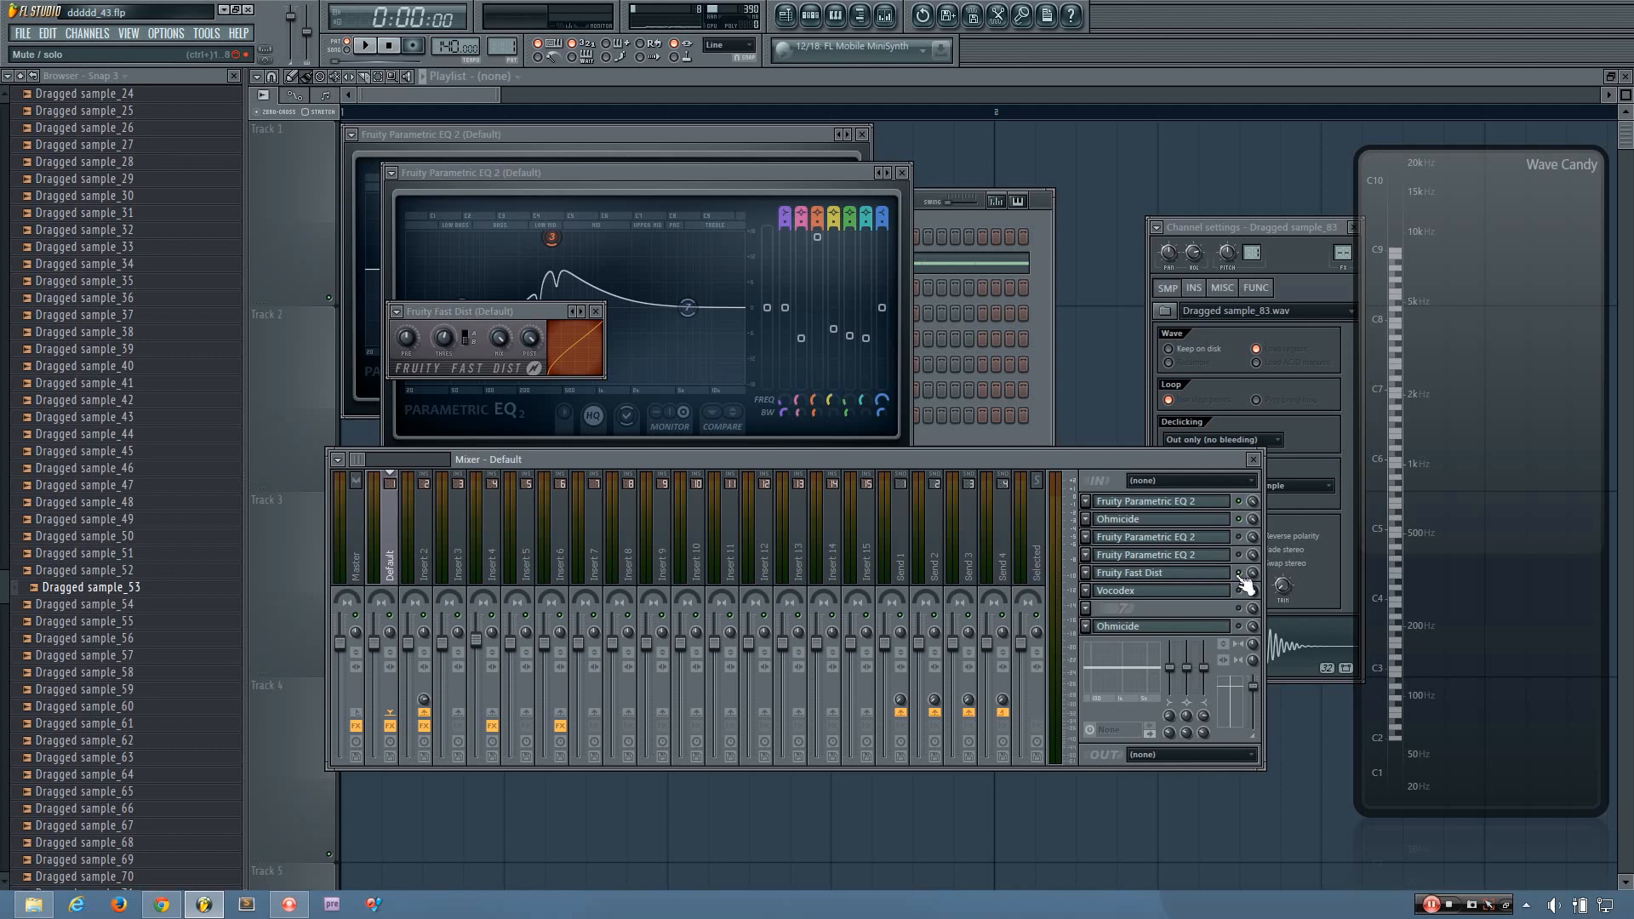
{"action": "key", "text": "v"}
{"action": "mouse_move", "coordinate": [491, 311]}
{"action": "left_mouse_down"}
{"action": "mouse_move", "coordinate": [515, 313]}
{"action": "mouse_move", "coordinate": [508, 302]}
{"action": "left_mouse_up"}
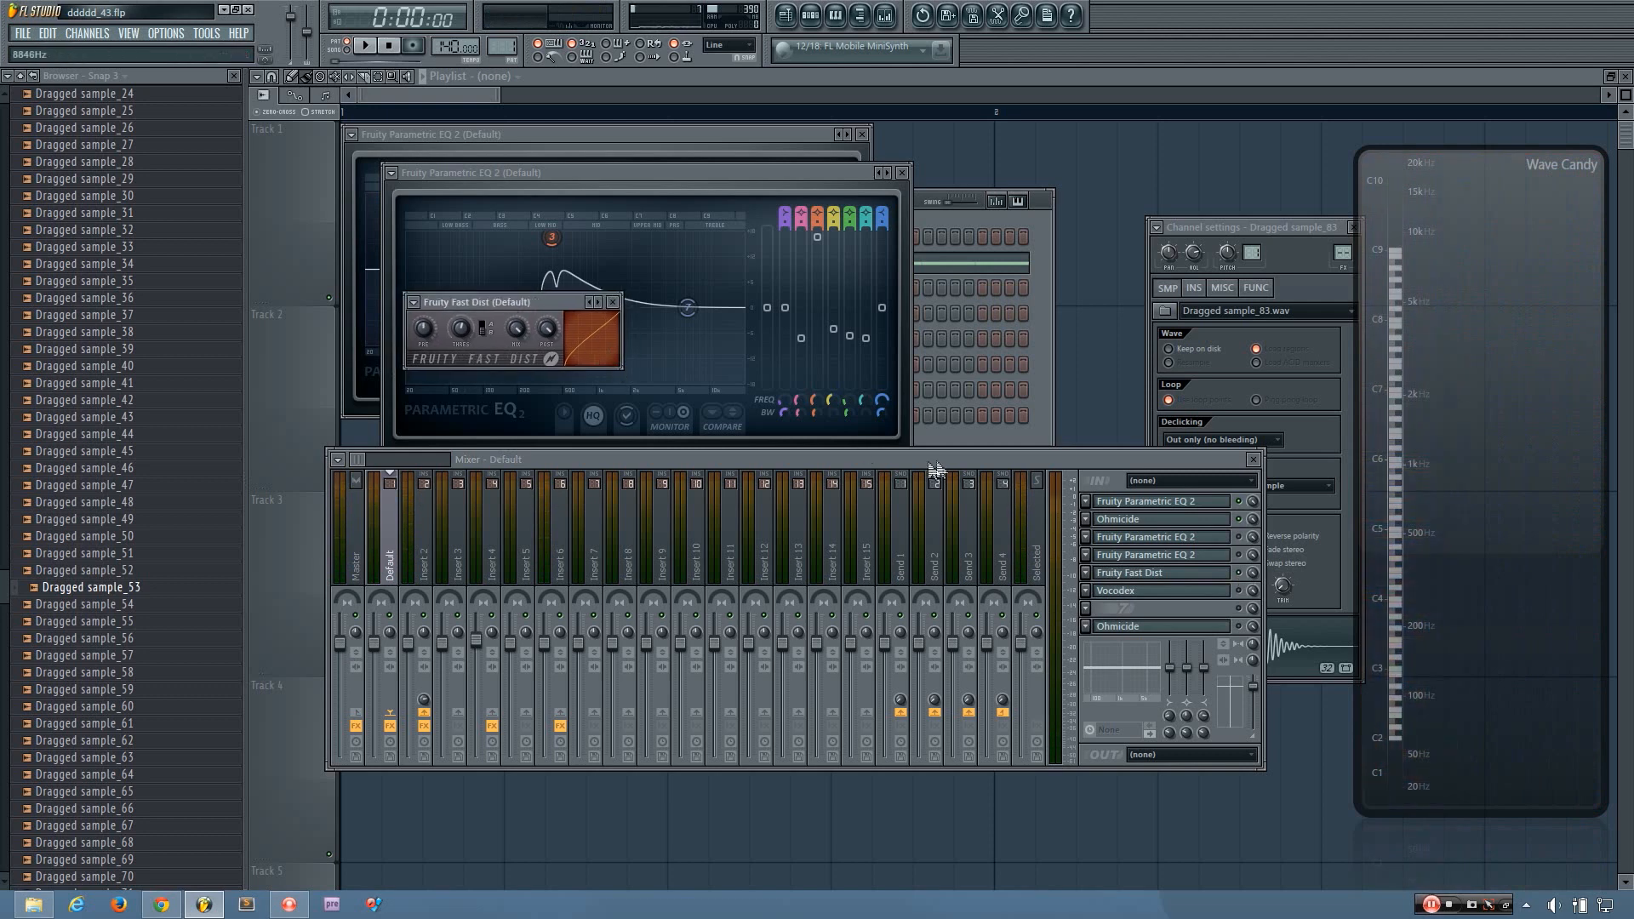
{"action": "key", "text": "v"}
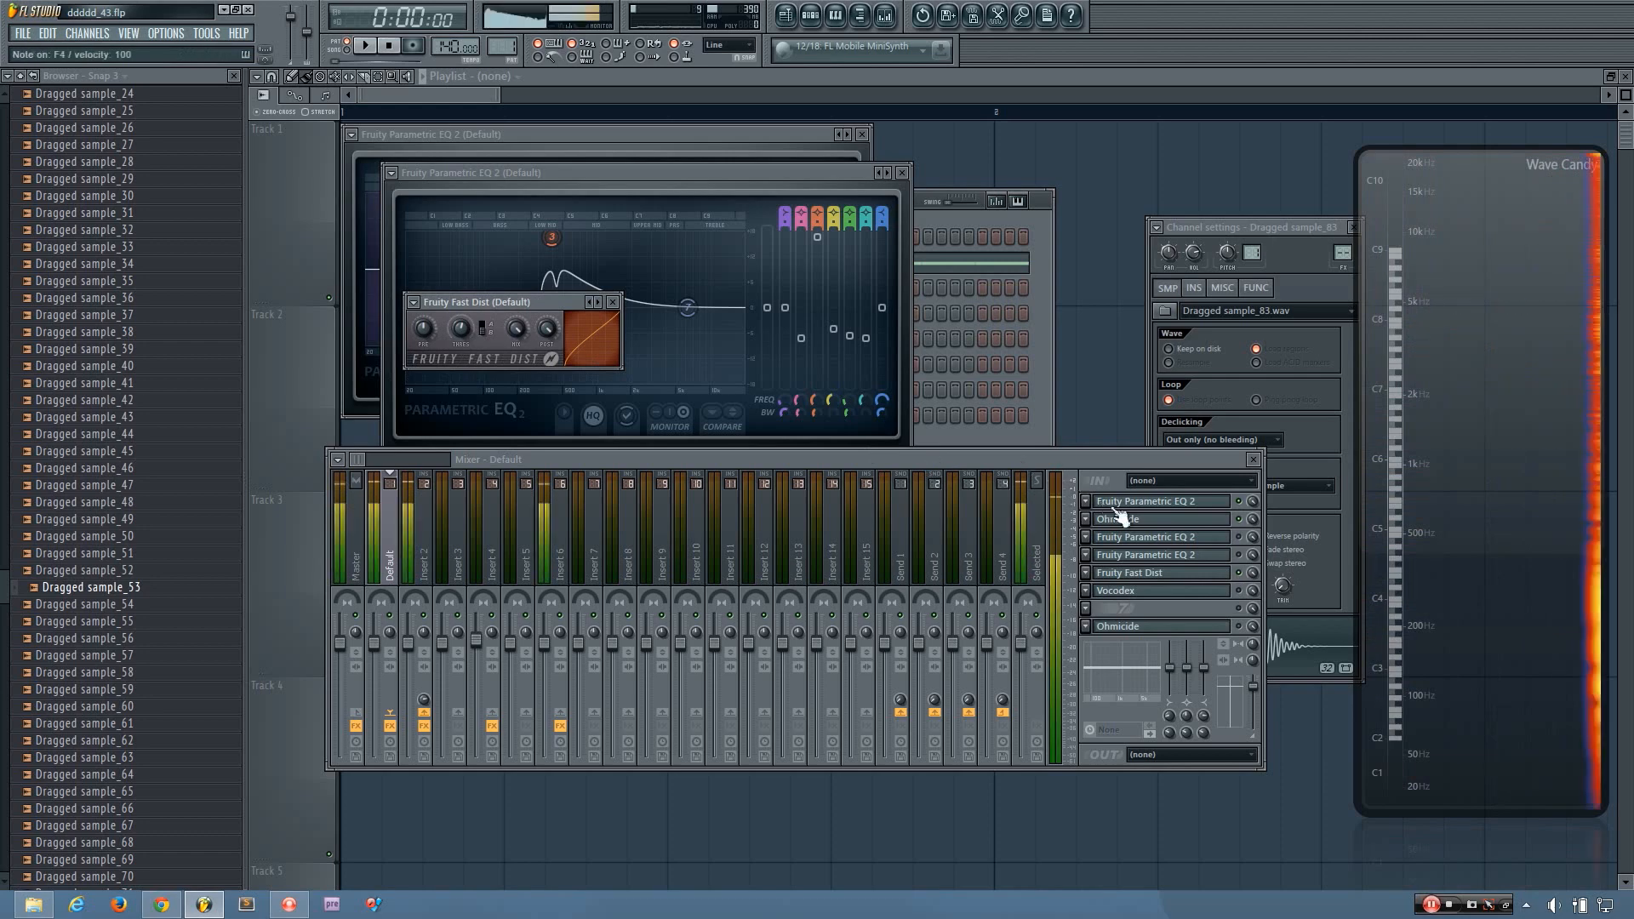
- Toggle the slot 3 Fruity Parametric EQ 2, arrange it beside the slot 4 EQ, and play test notes to compare the sound
{"action": "left_click", "coordinate": [1178, 538]}
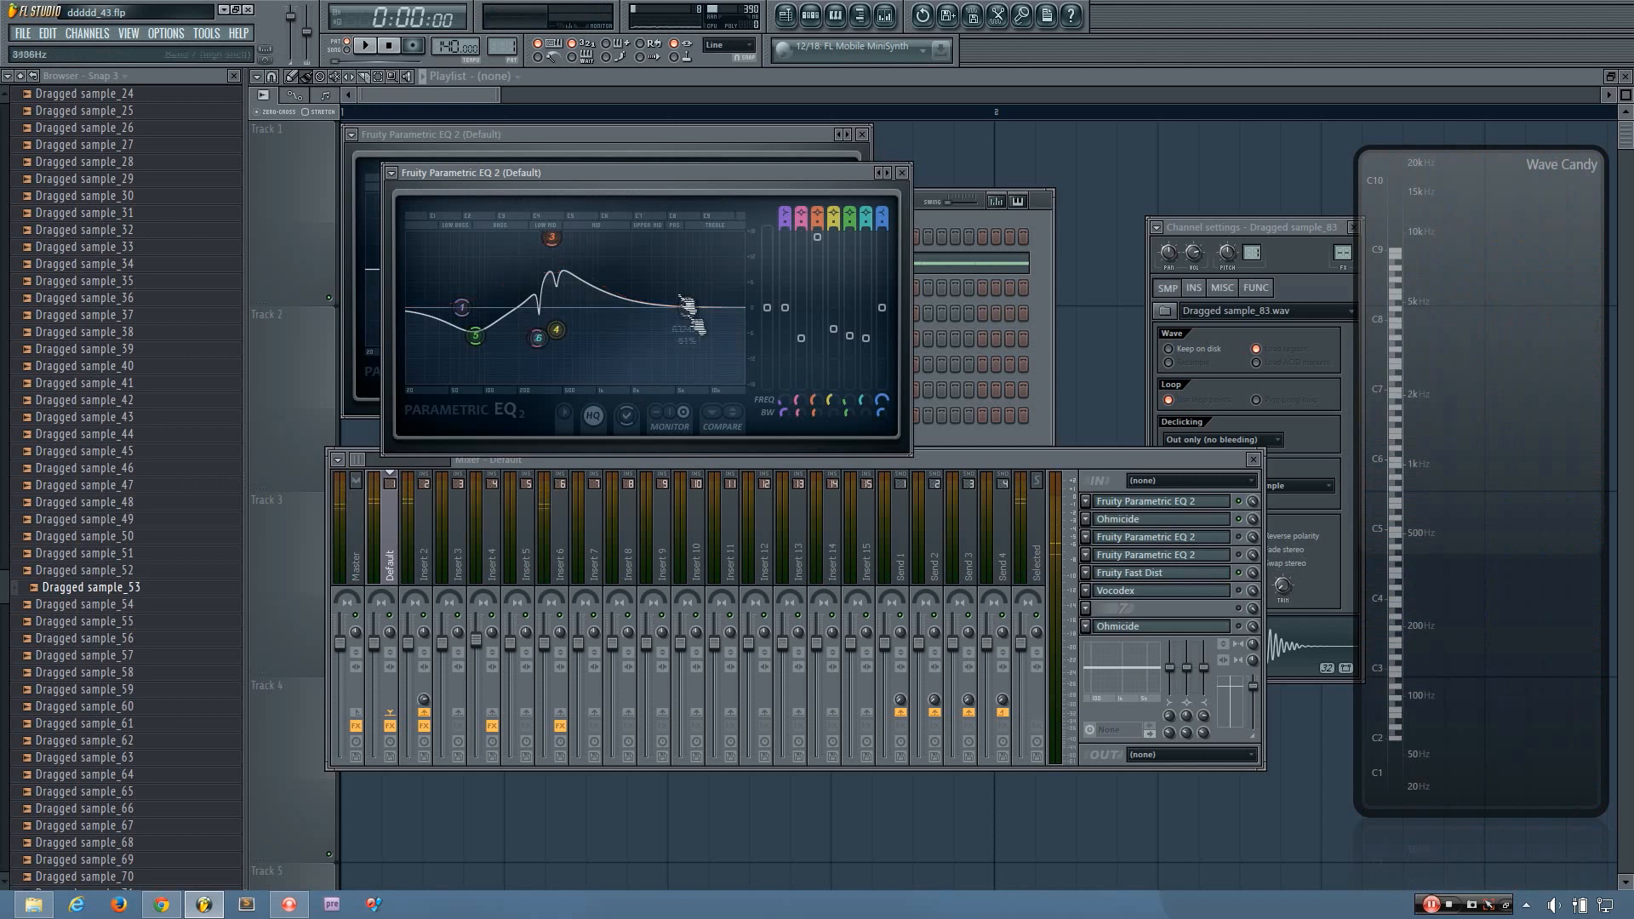
{"action": "left_click", "coordinate": [1238, 543]}
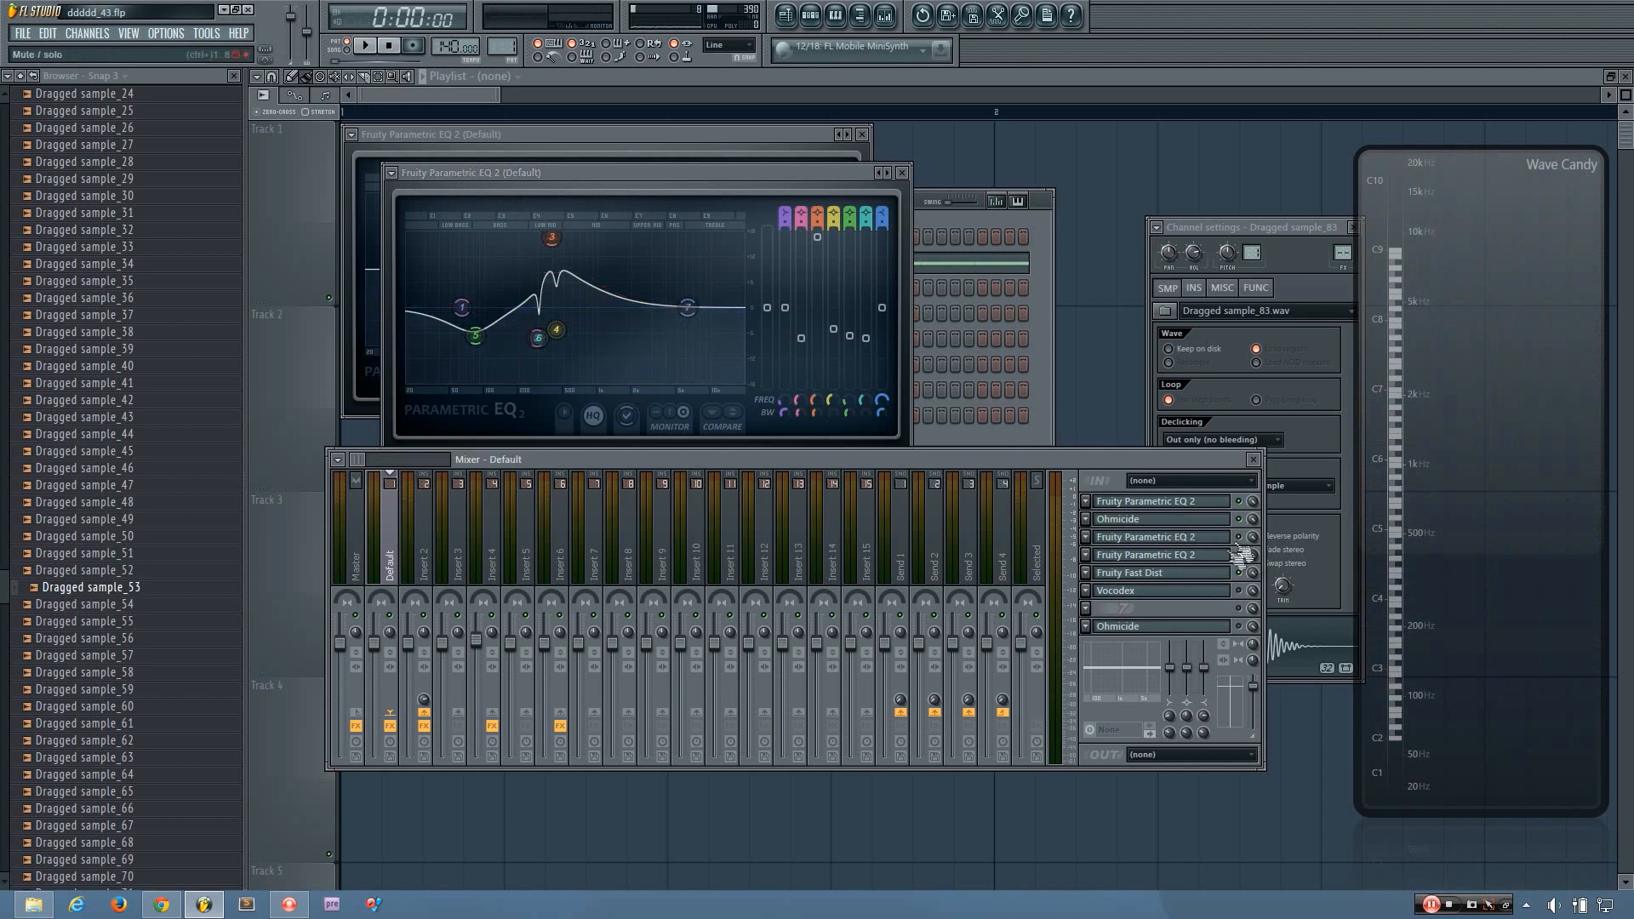
{"action": "left_click", "coordinate": [1208, 557]}
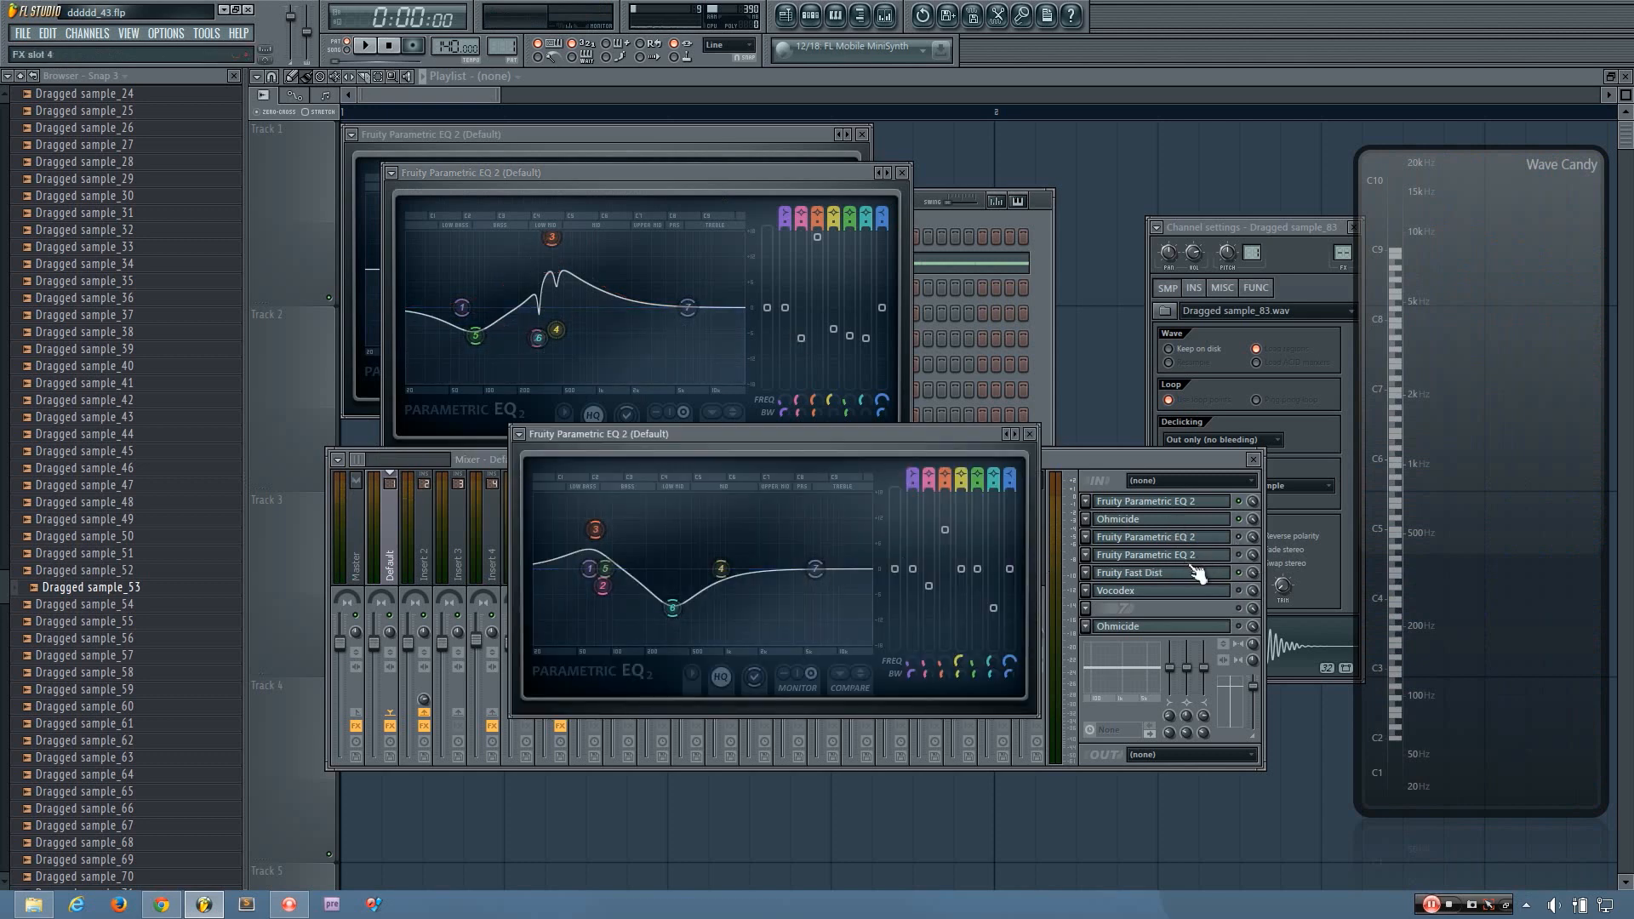
{"action": "left_click_drag", "start_coordinate": [909, 439], "coordinate": [837, 313]}
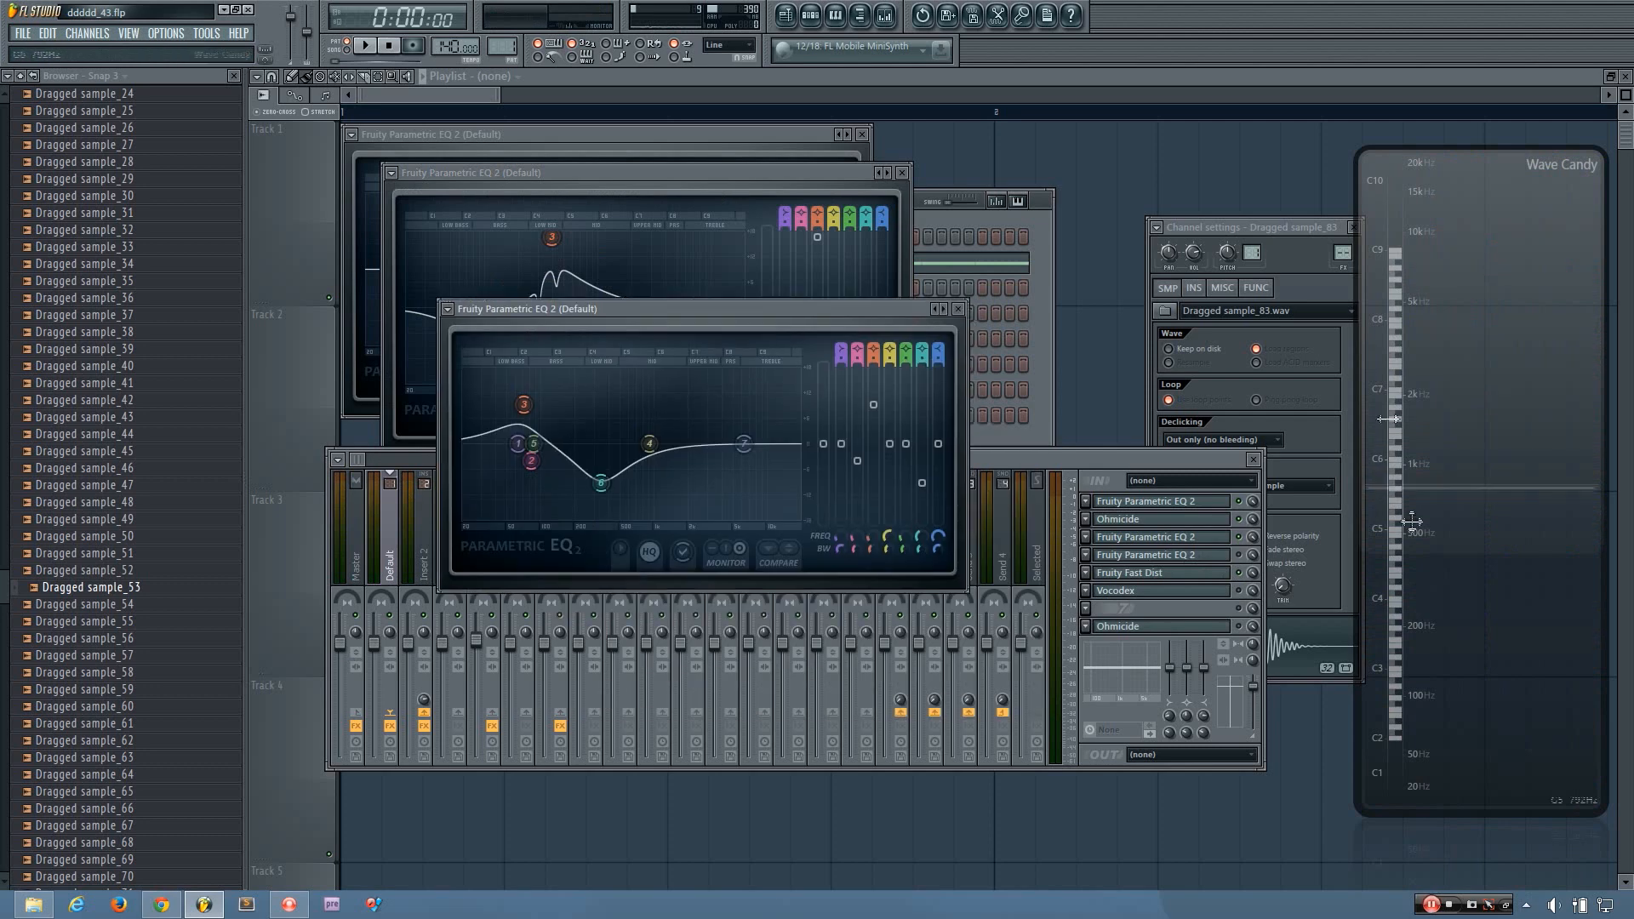
{"action": "key", "text": "v"}
{"action": "left_click", "coordinate": [1243, 540]}
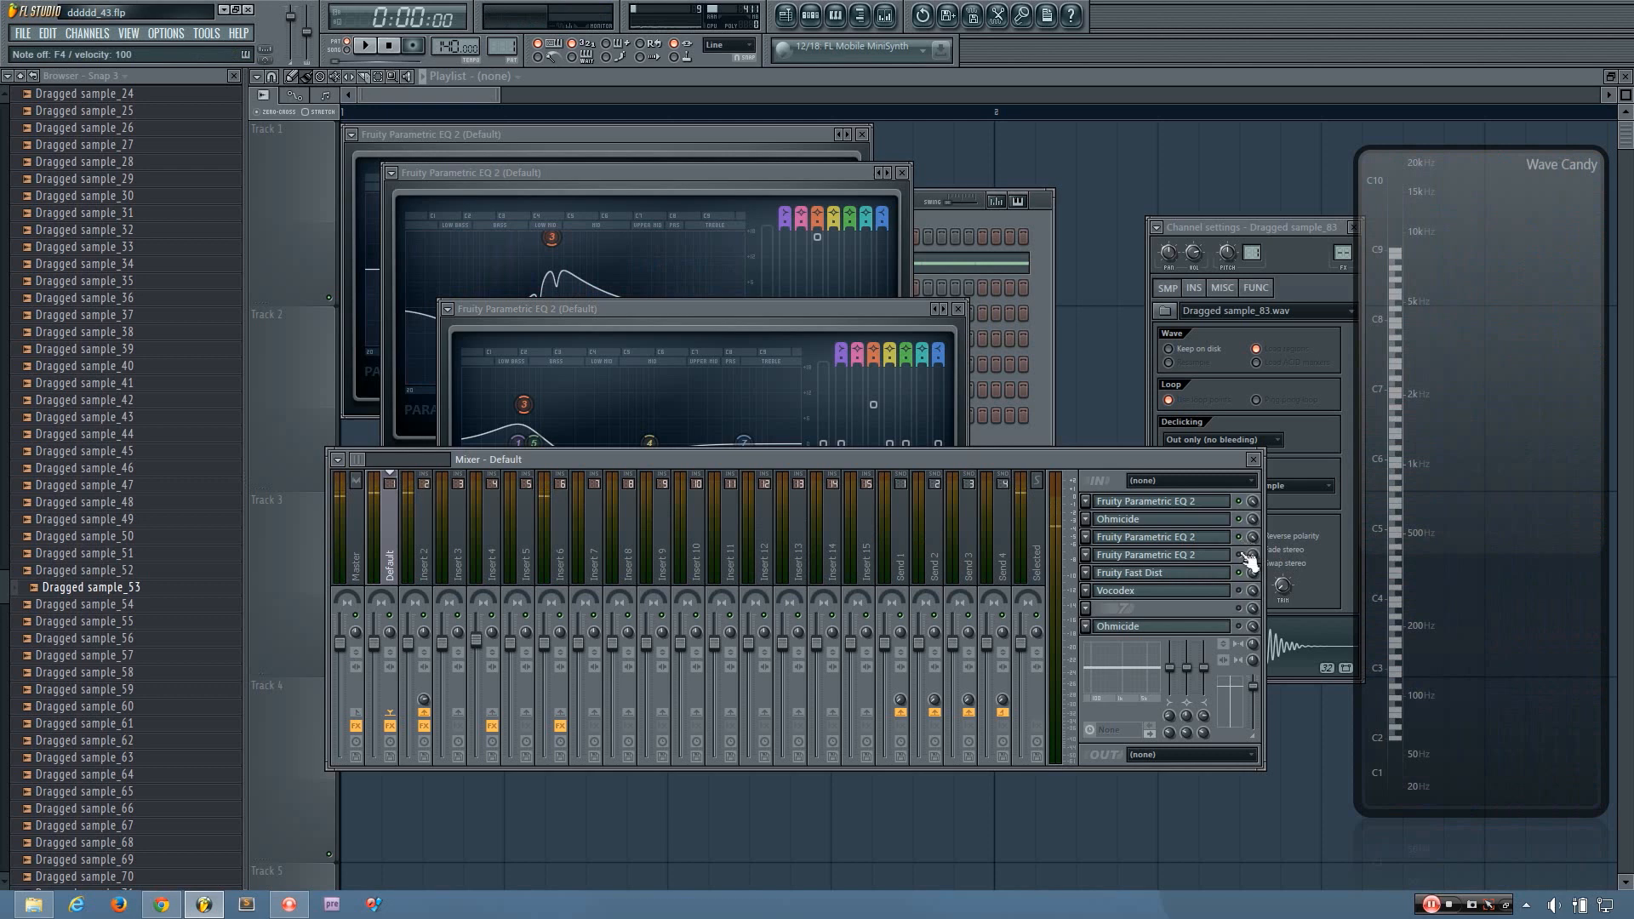
{"action": "left_click_drag", "start_coordinate": [673, 179], "coordinate": [682, 208]}
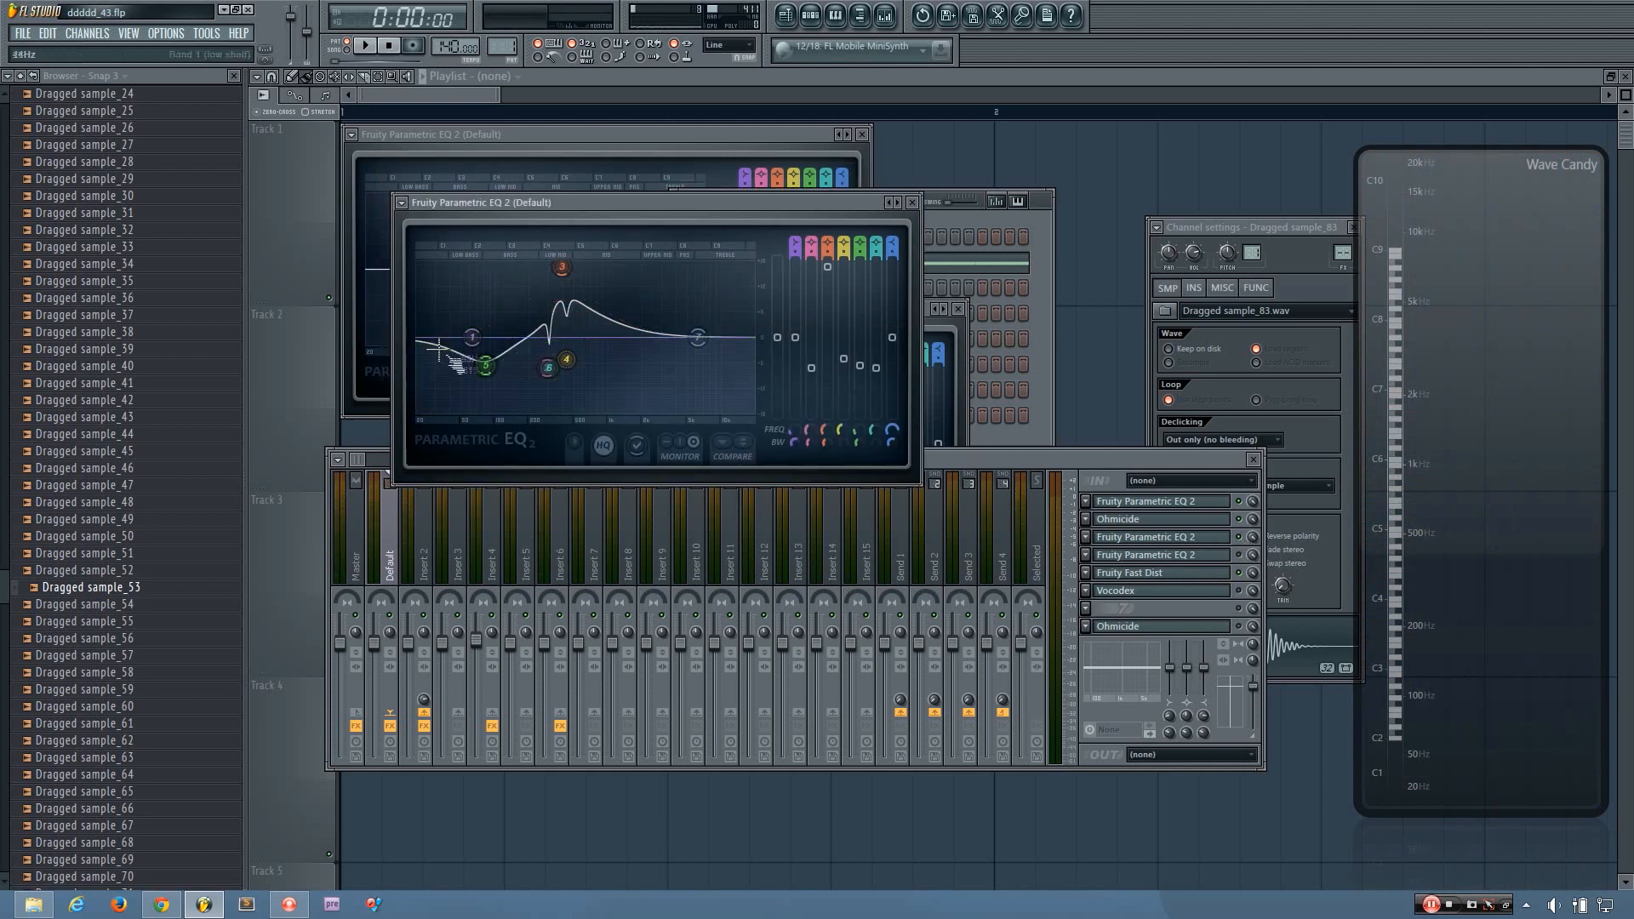
{"action": "key", "text": "v"}
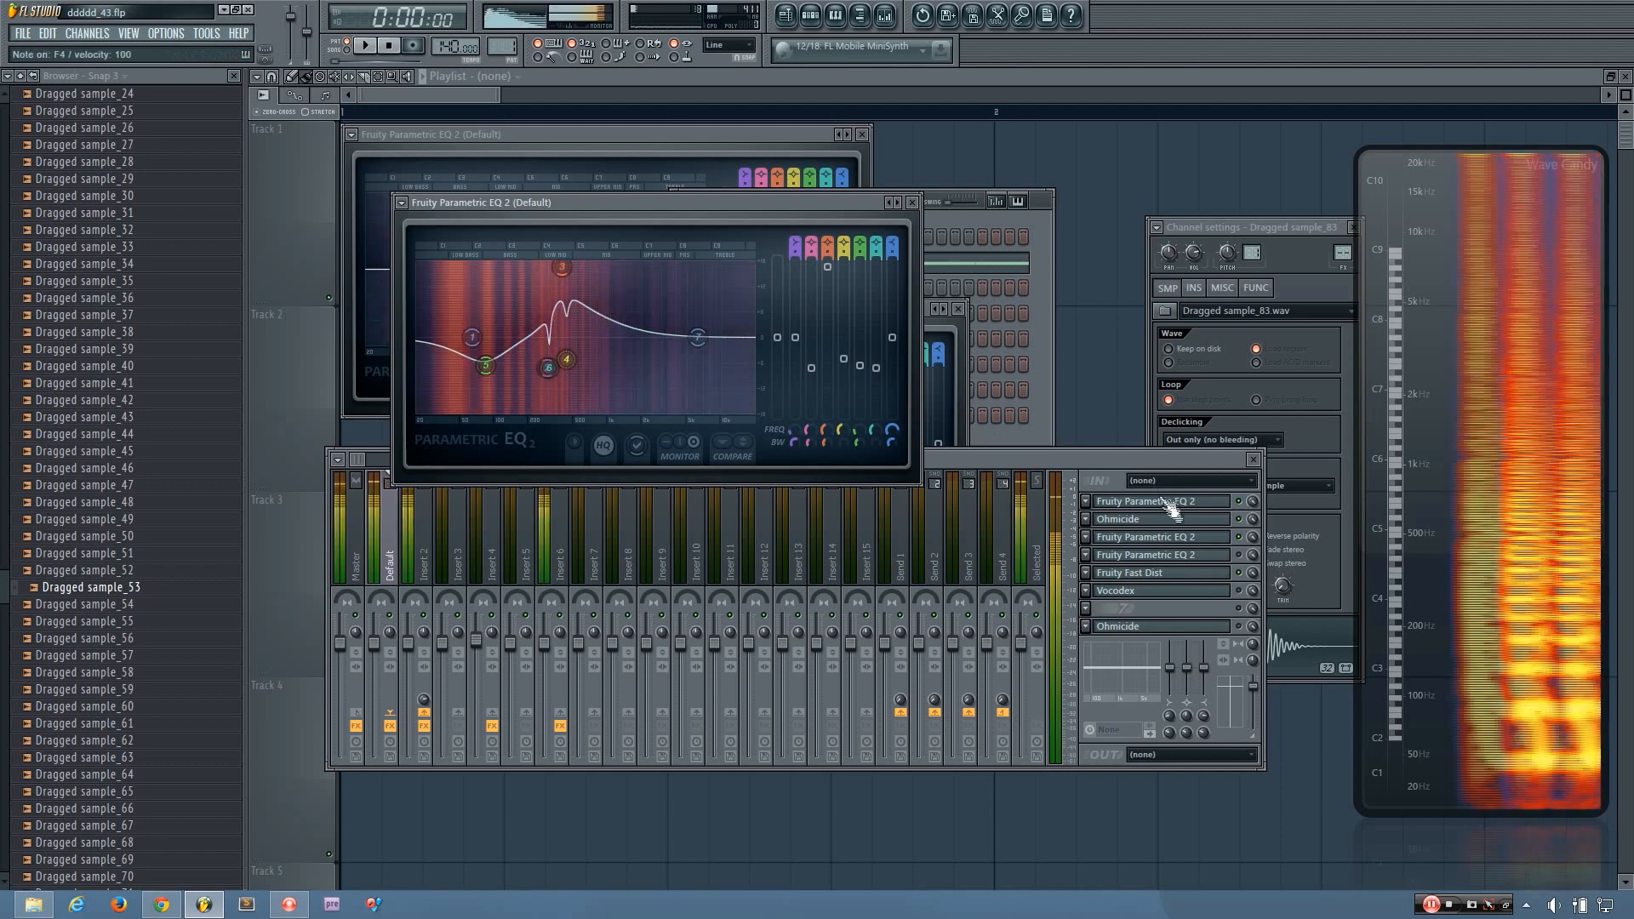
- Show the slot 4 Fruity Parametric EQ 2, toggle the effect, and play repeated test notes to hear its contribution
{"action": "left_click", "coordinate": [1236, 557]}
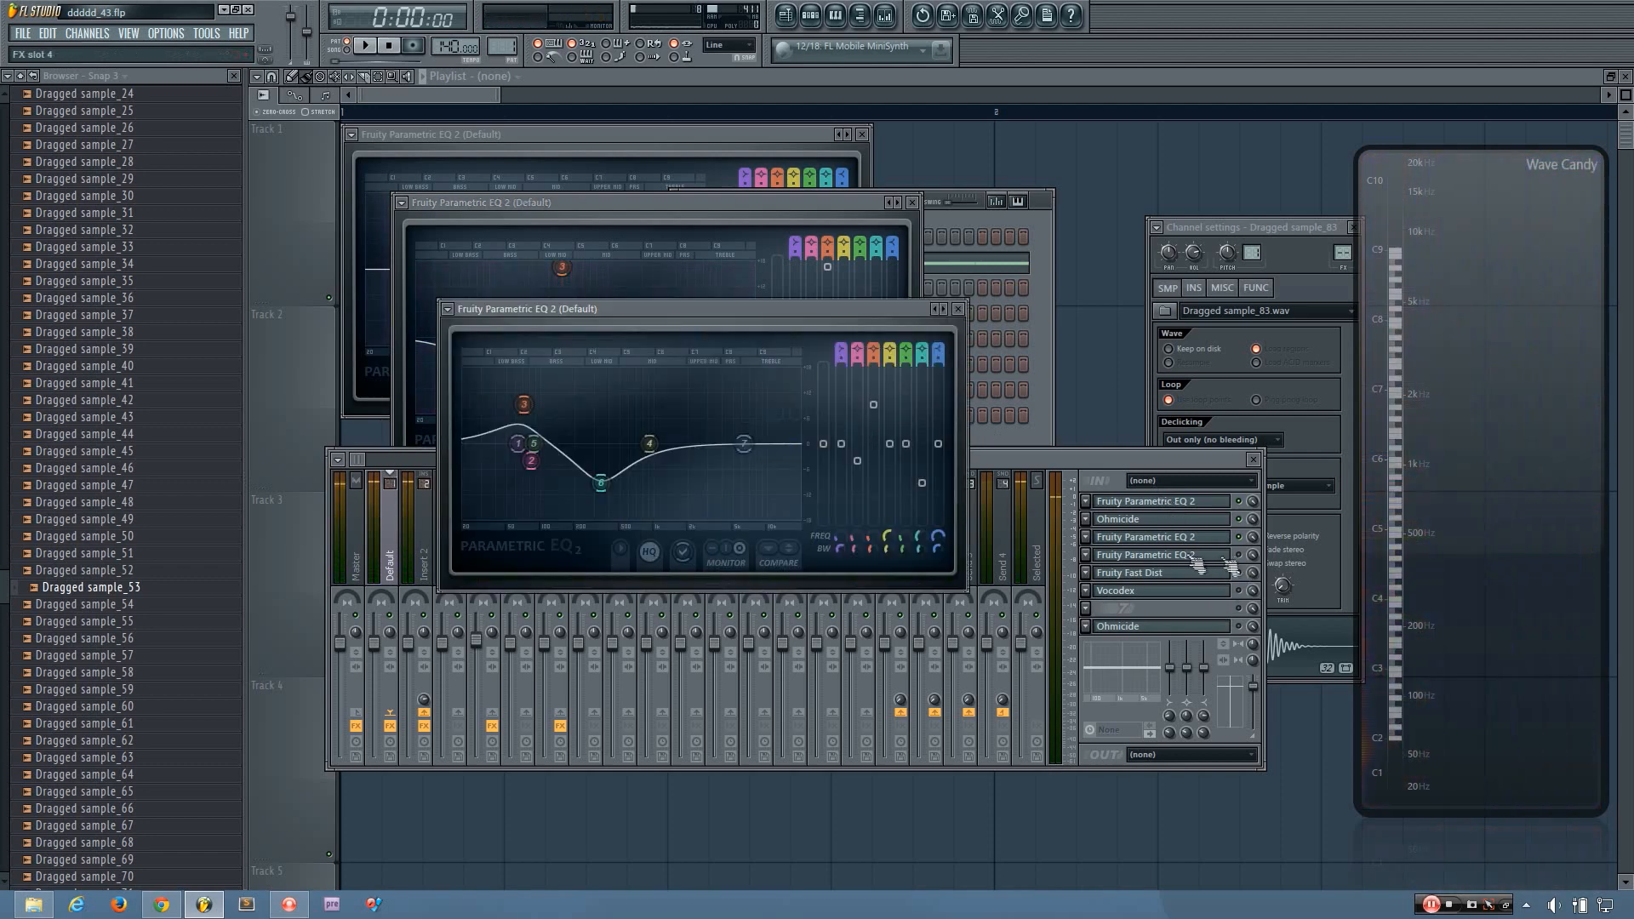
{"action": "left_click_drag", "start_coordinate": [804, 314], "coordinate": [831, 279]}
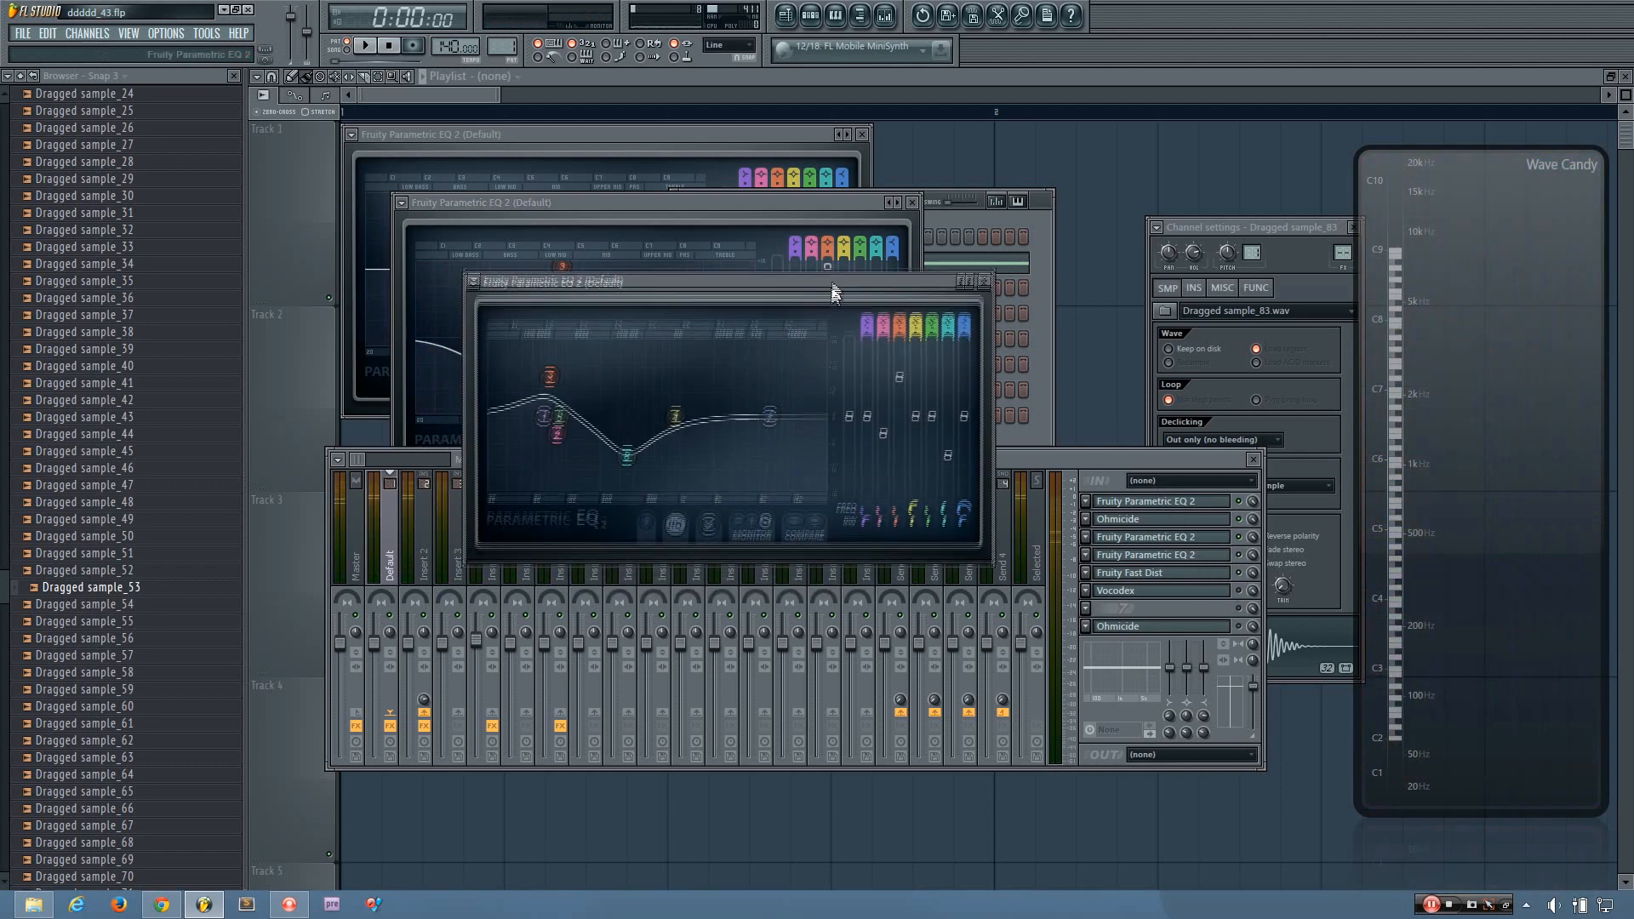
{"action": "key", "text": "v"}
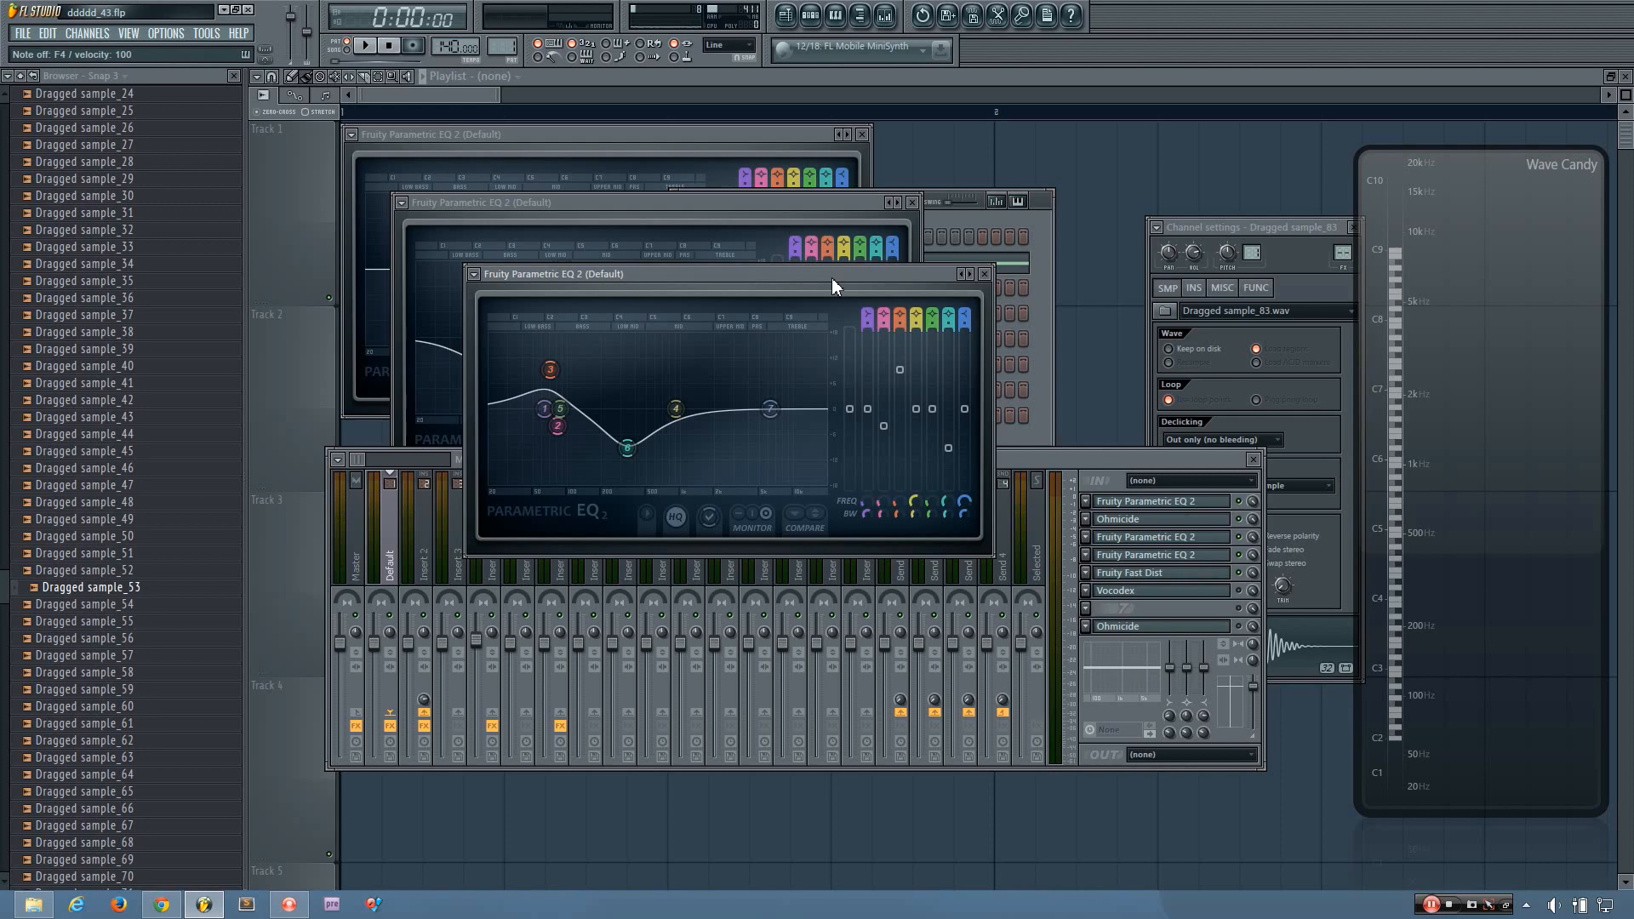
{"action": "key", "text": "v"}
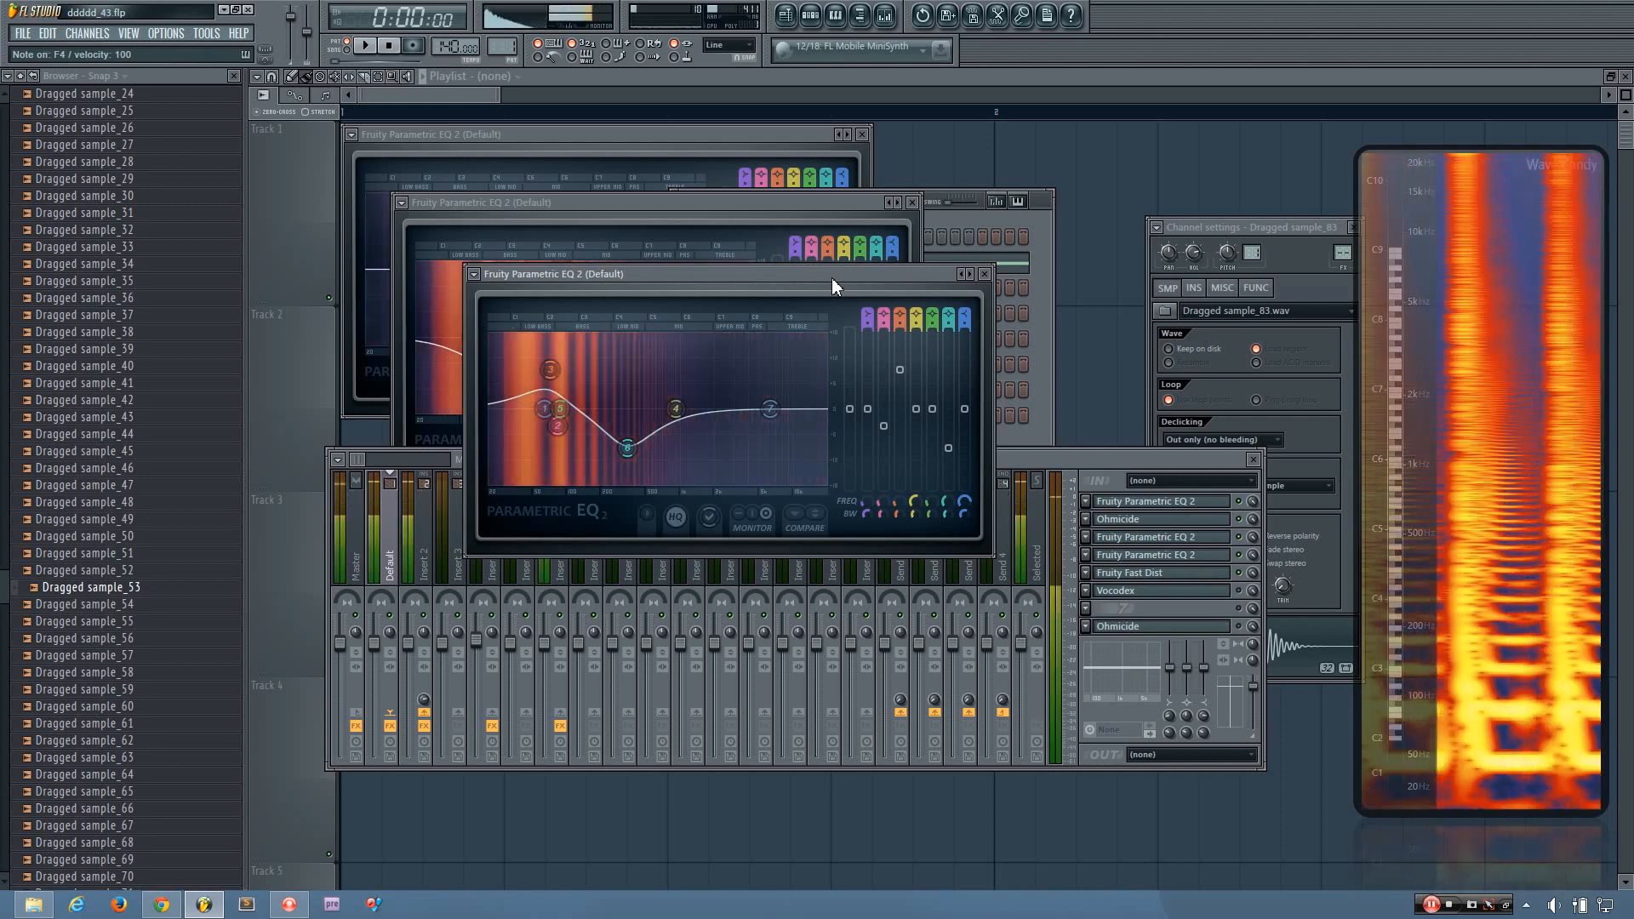
{"action": "left_click", "coordinate": [1243, 563]}
{"action": "key", "text": "v"}
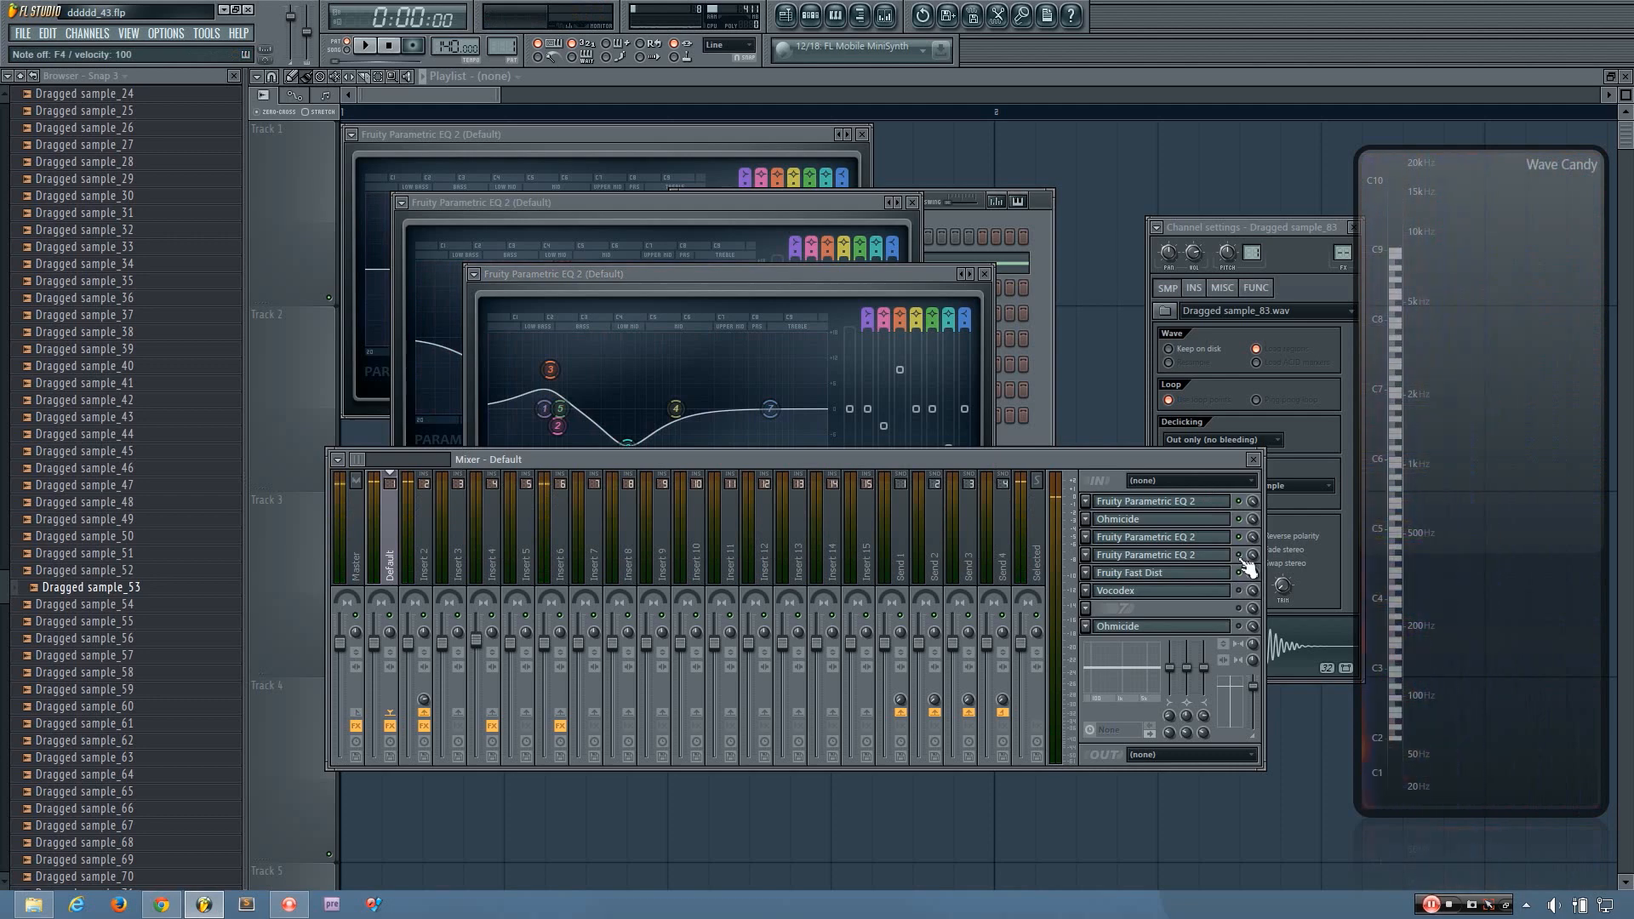
{"action": "key", "text": "v"}
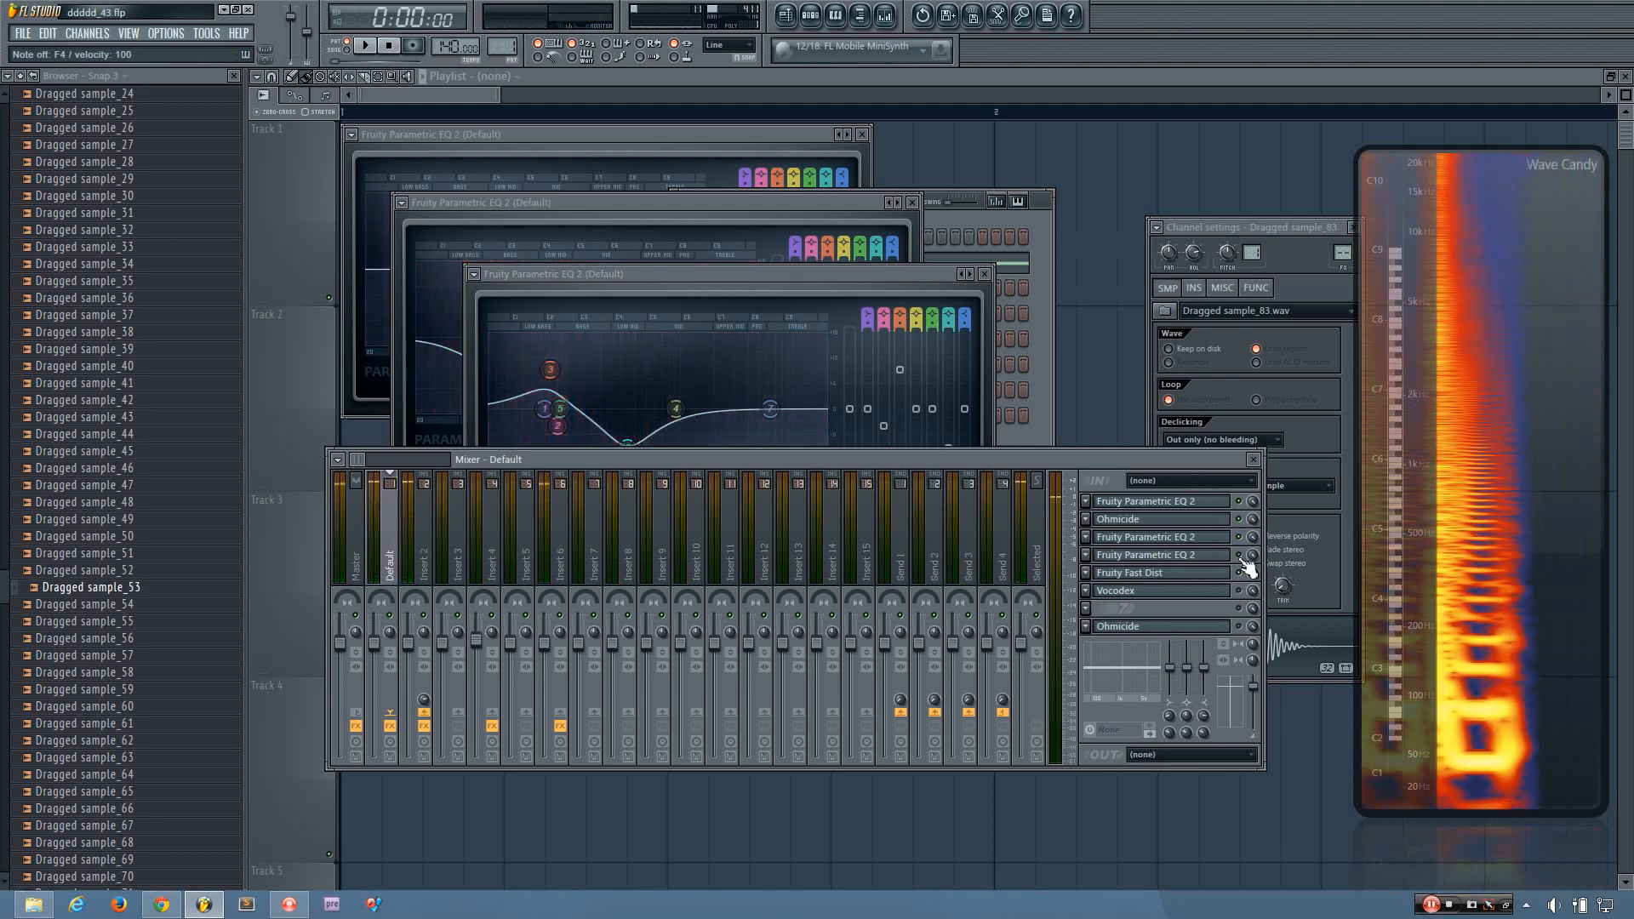
{"action": "key", "text": "v"}
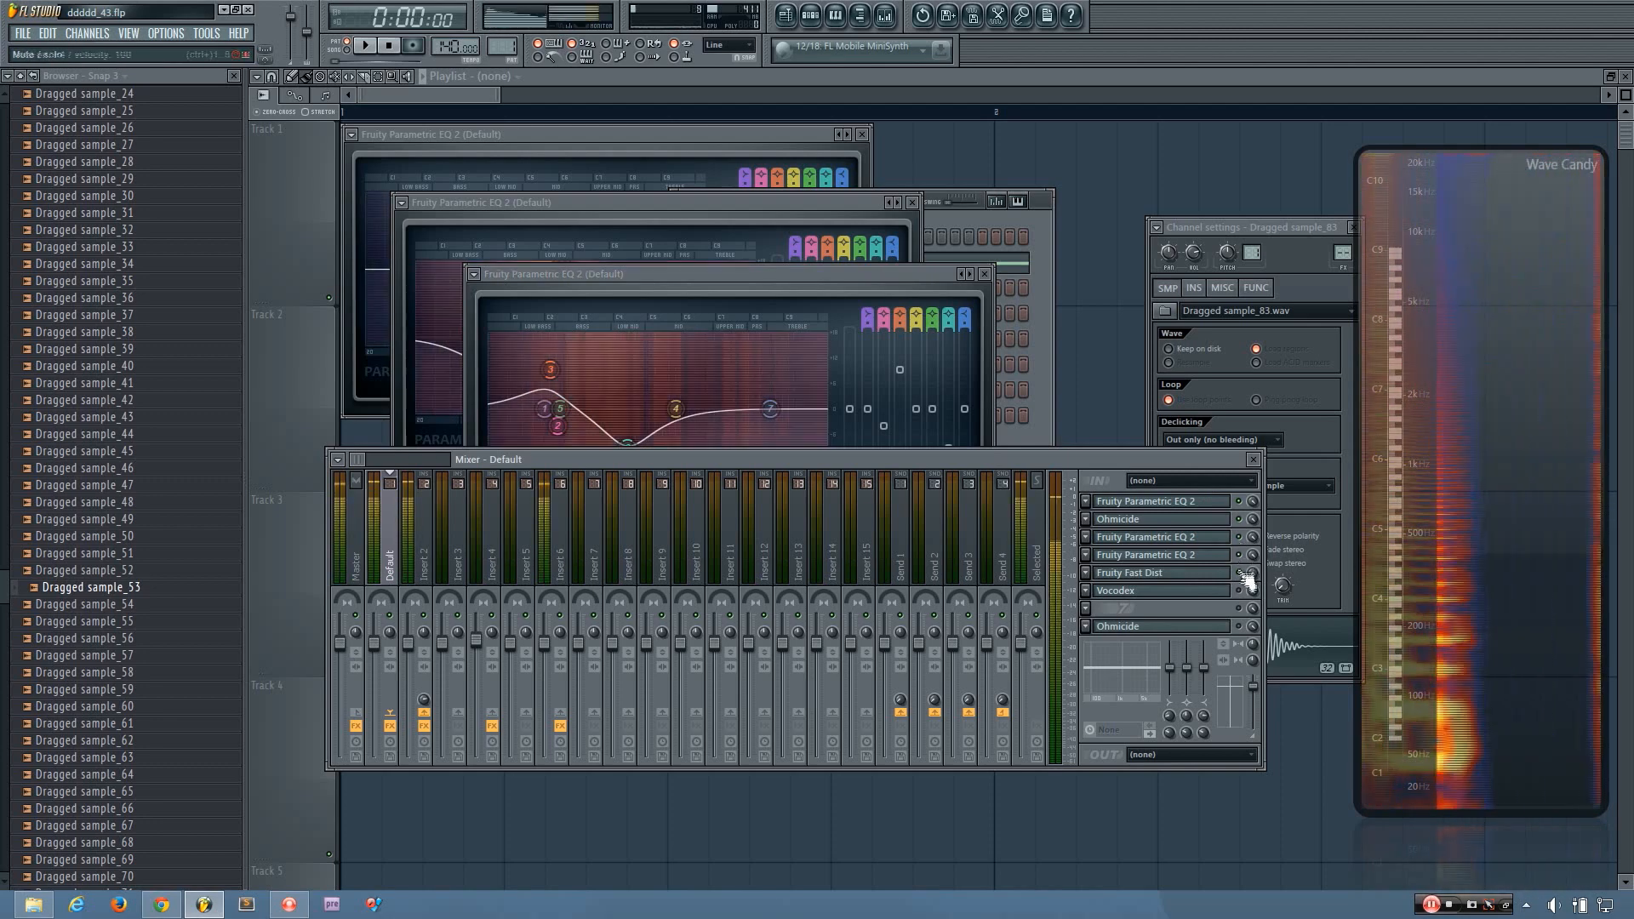
{"action": "key", "text": "v"}
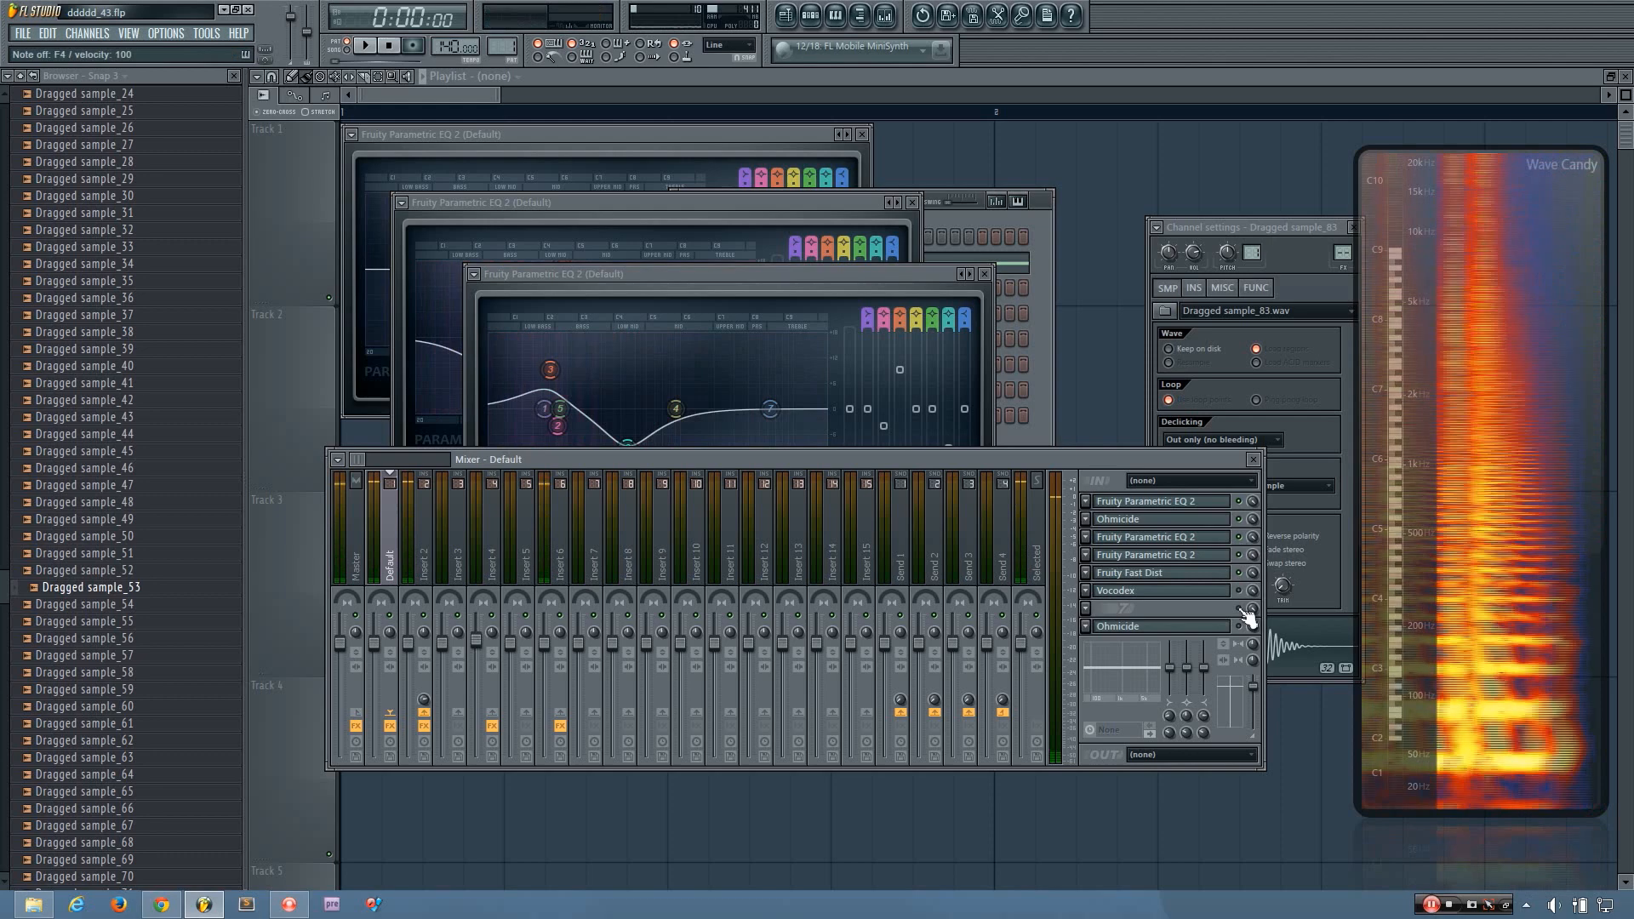
- Open Vocodex on the Default track, arrange it clear of the effect slots, toggle it, and play test notes
{"action": "left_click", "coordinate": [1216, 591]}
{"action": "left_click_drag", "start_coordinate": [618, 220], "coordinate": [720, 162]}
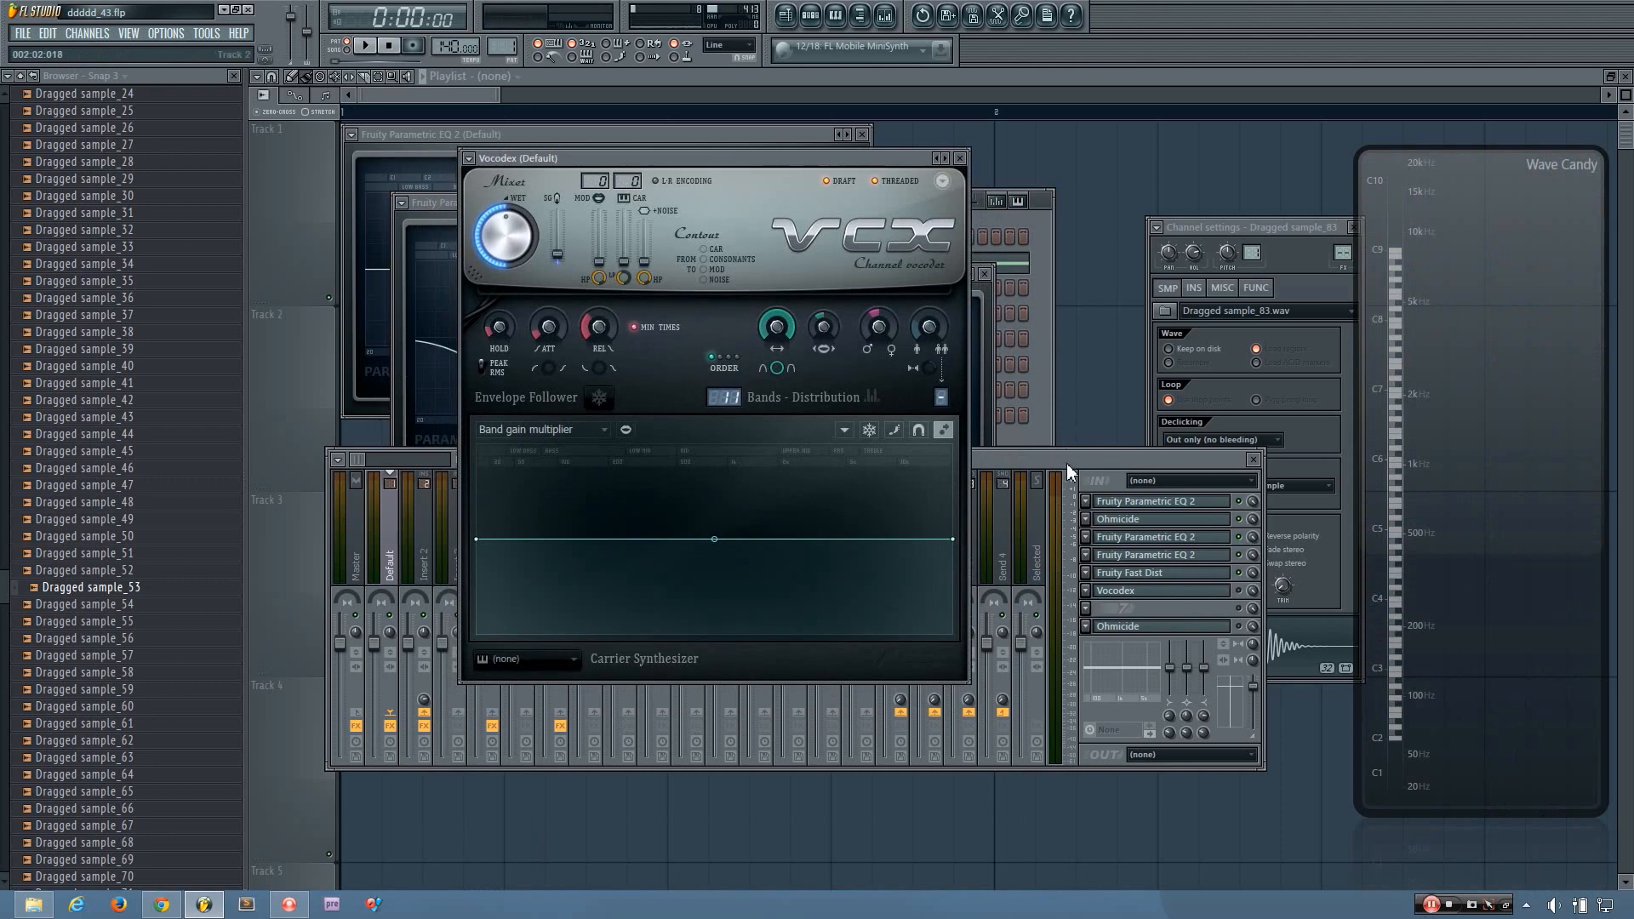
{"action": "left_click_drag", "start_coordinate": [1066, 463], "coordinate": [1084, 482]}
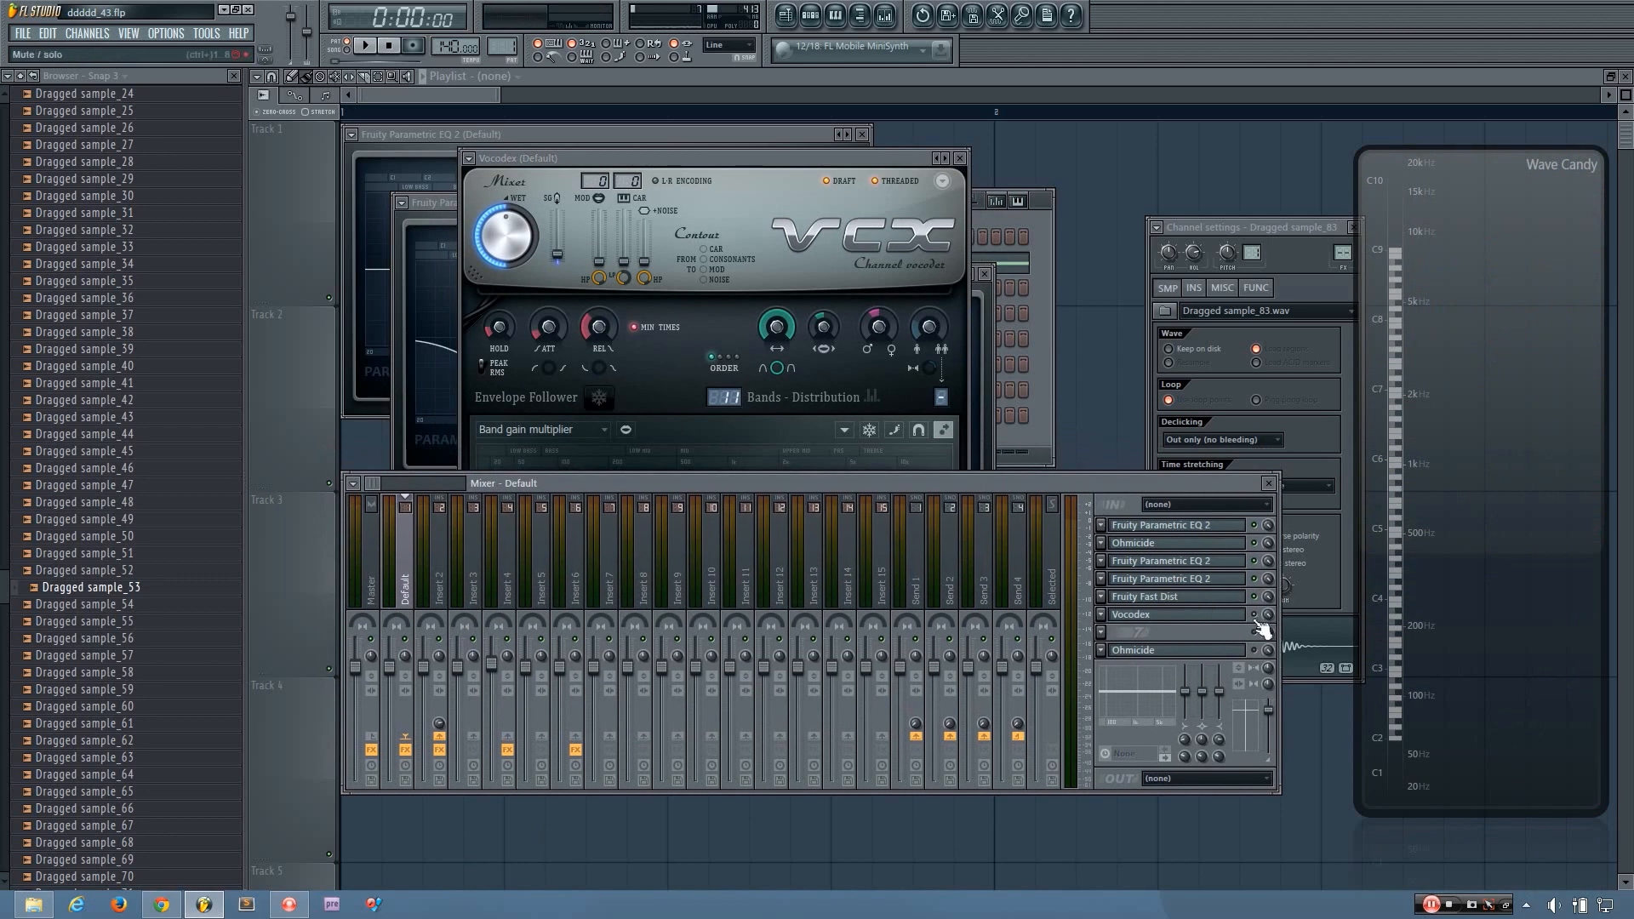
{"action": "left_click_drag", "start_coordinate": [815, 155], "coordinate": [841, 141]}
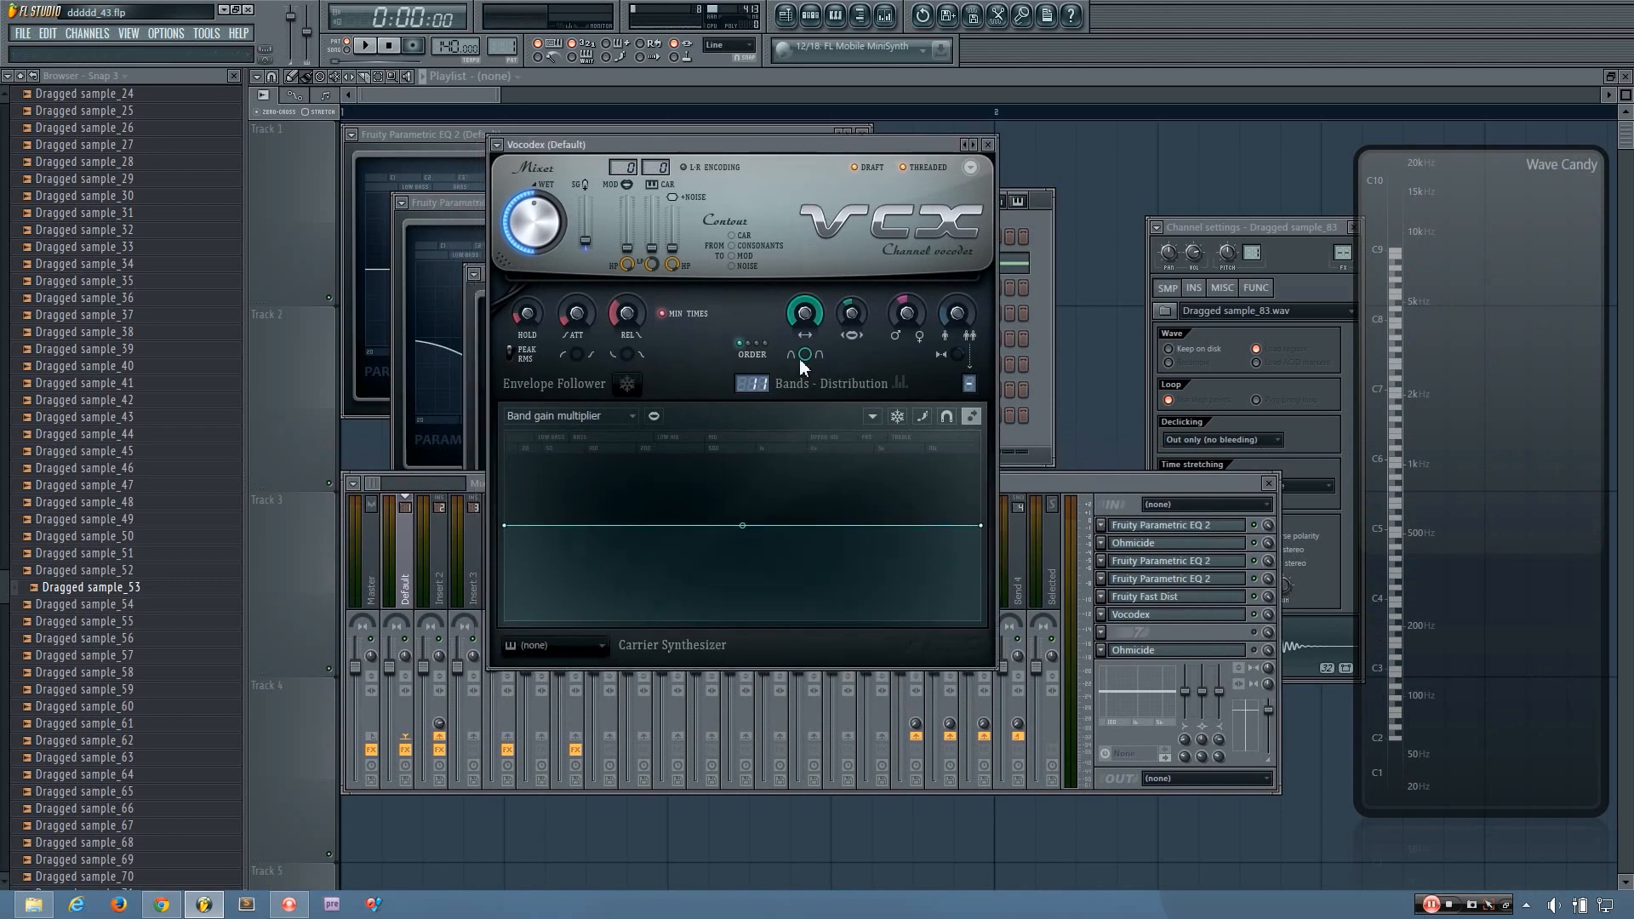
{"action": "key", "text": "z"}
{"action": "key", "text": "z"}
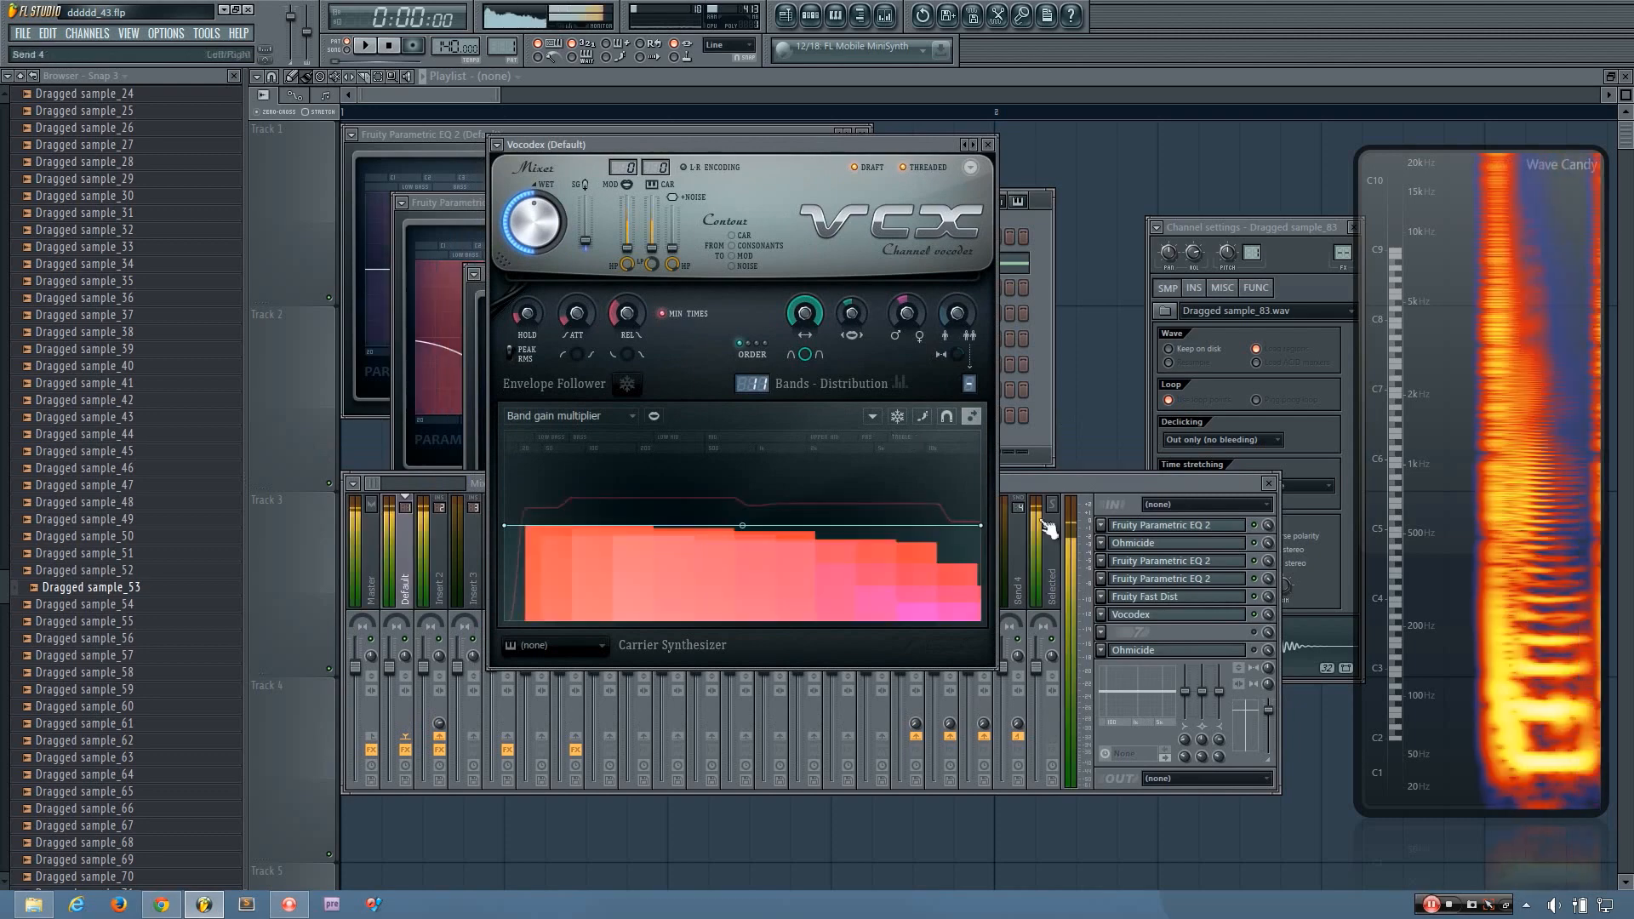
{"action": "left_click", "coordinate": [1258, 630]}
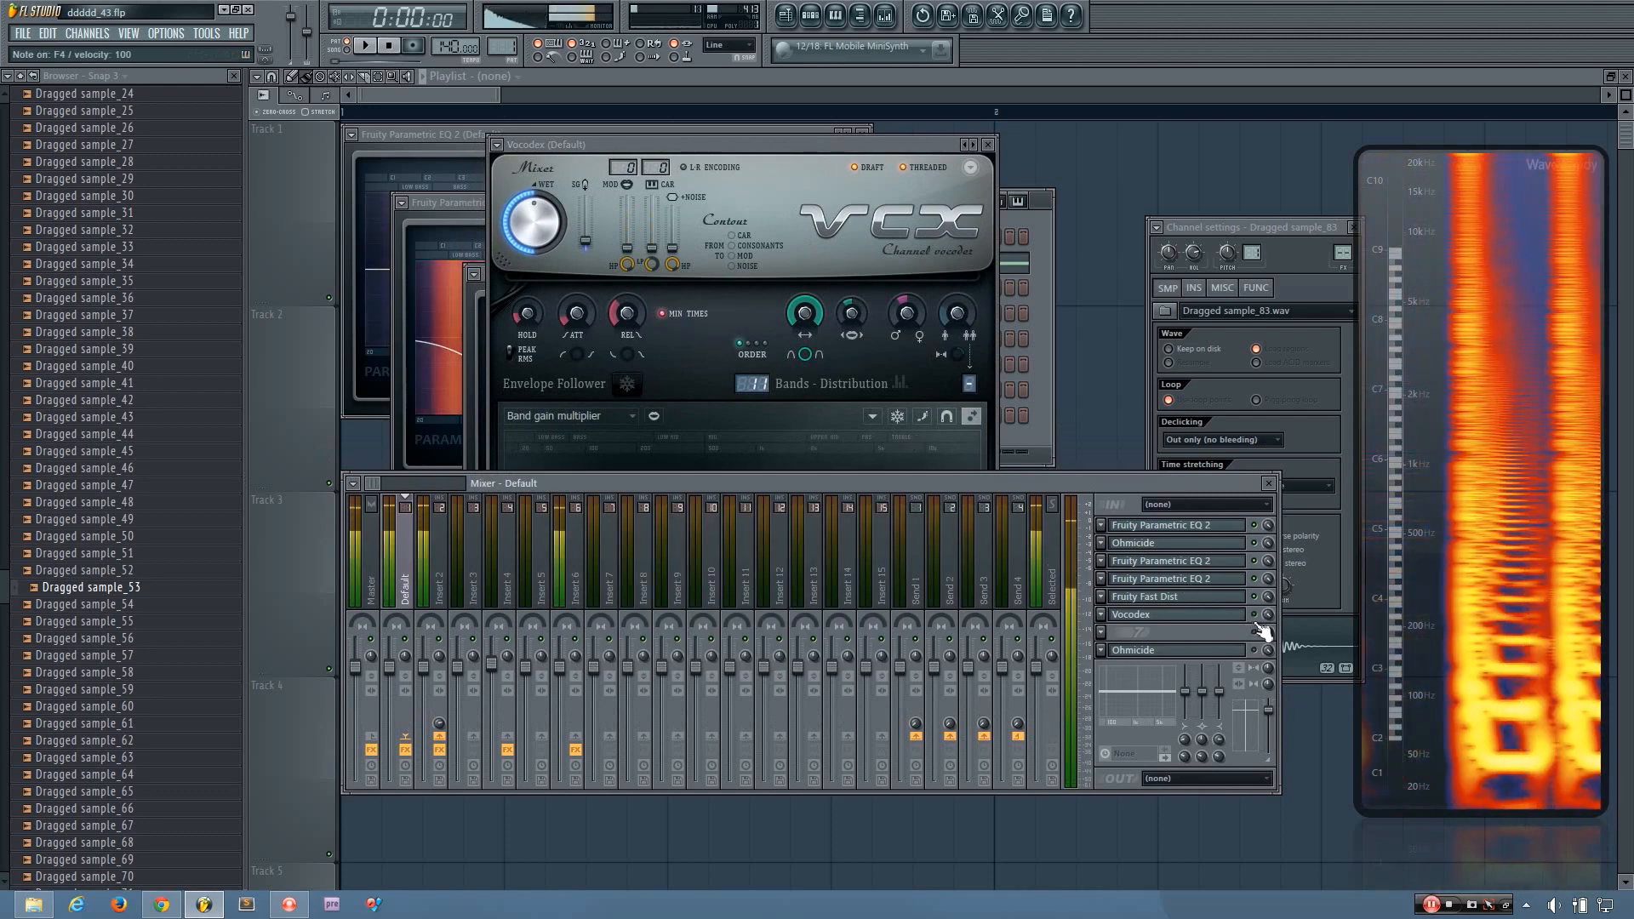
{"action": "left_click_drag", "start_coordinate": [829, 143], "coordinate": [802, 148]}
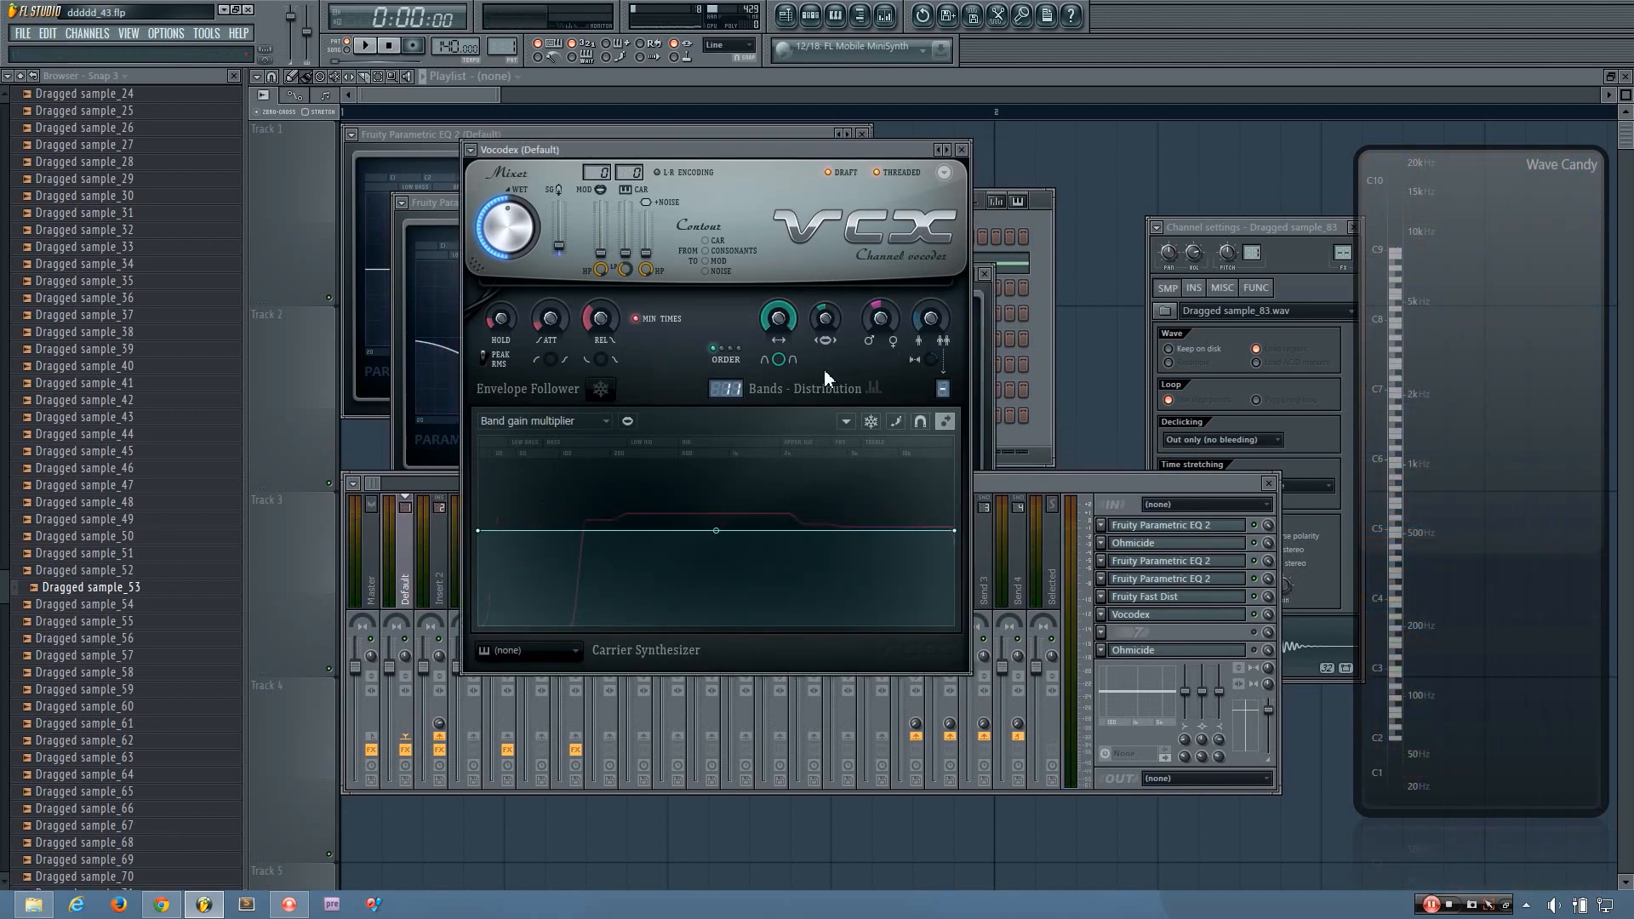
- Copy the value of Vocodex's modulator pitch shift knob and play test notes with that setting
{"action": "right_click", "coordinate": [881, 327]}
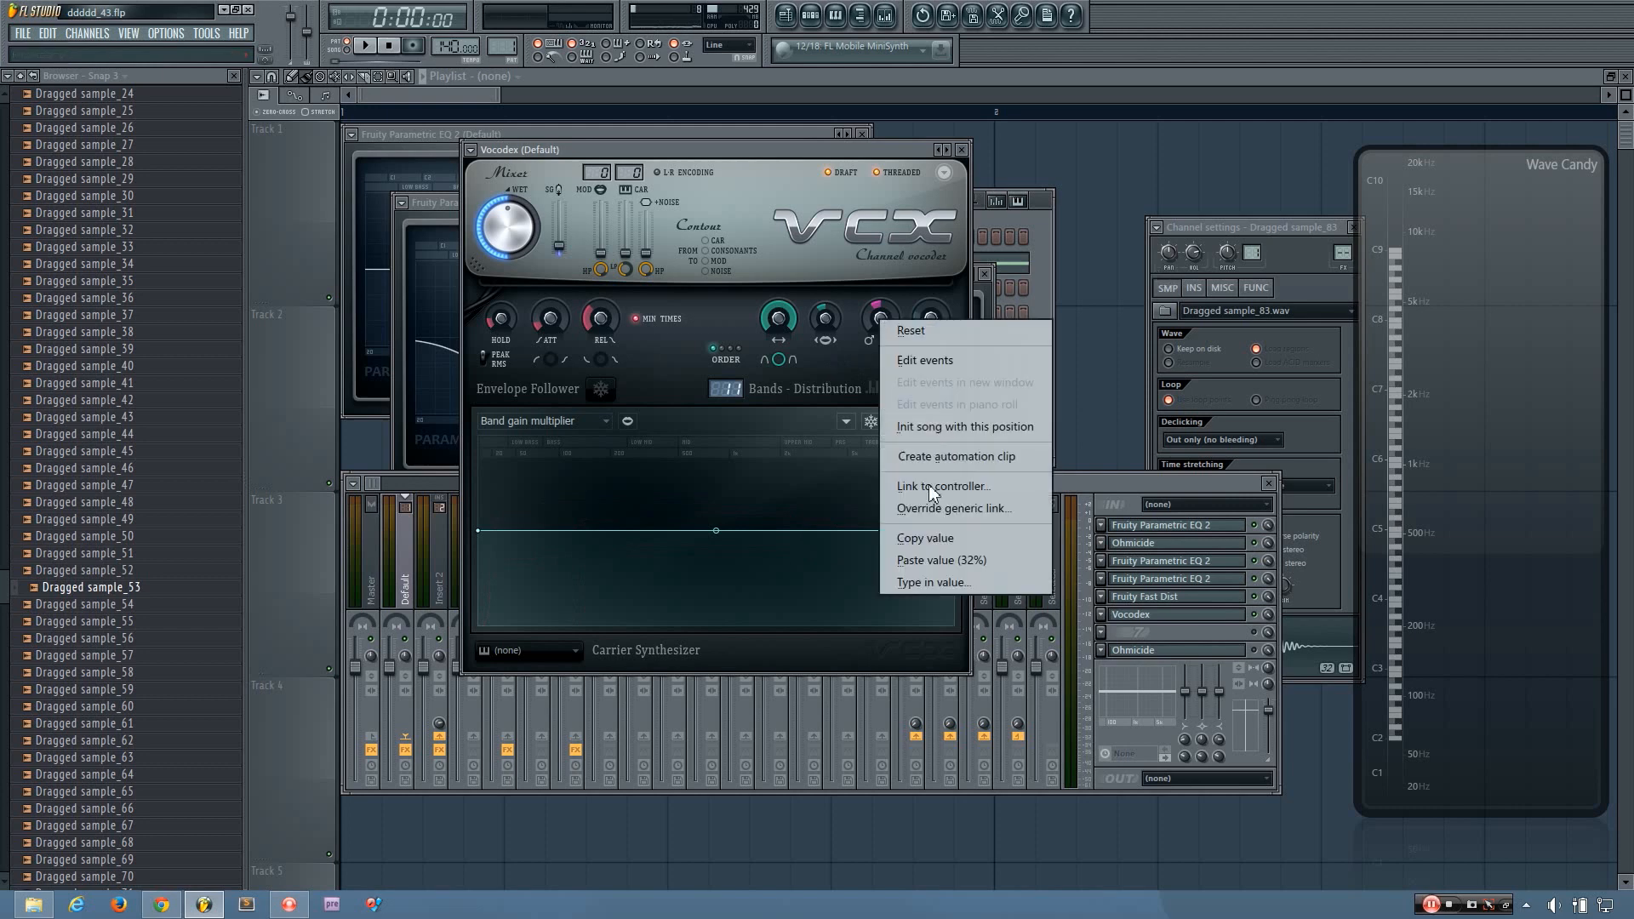
{"action": "left_click", "coordinate": [926, 544]}
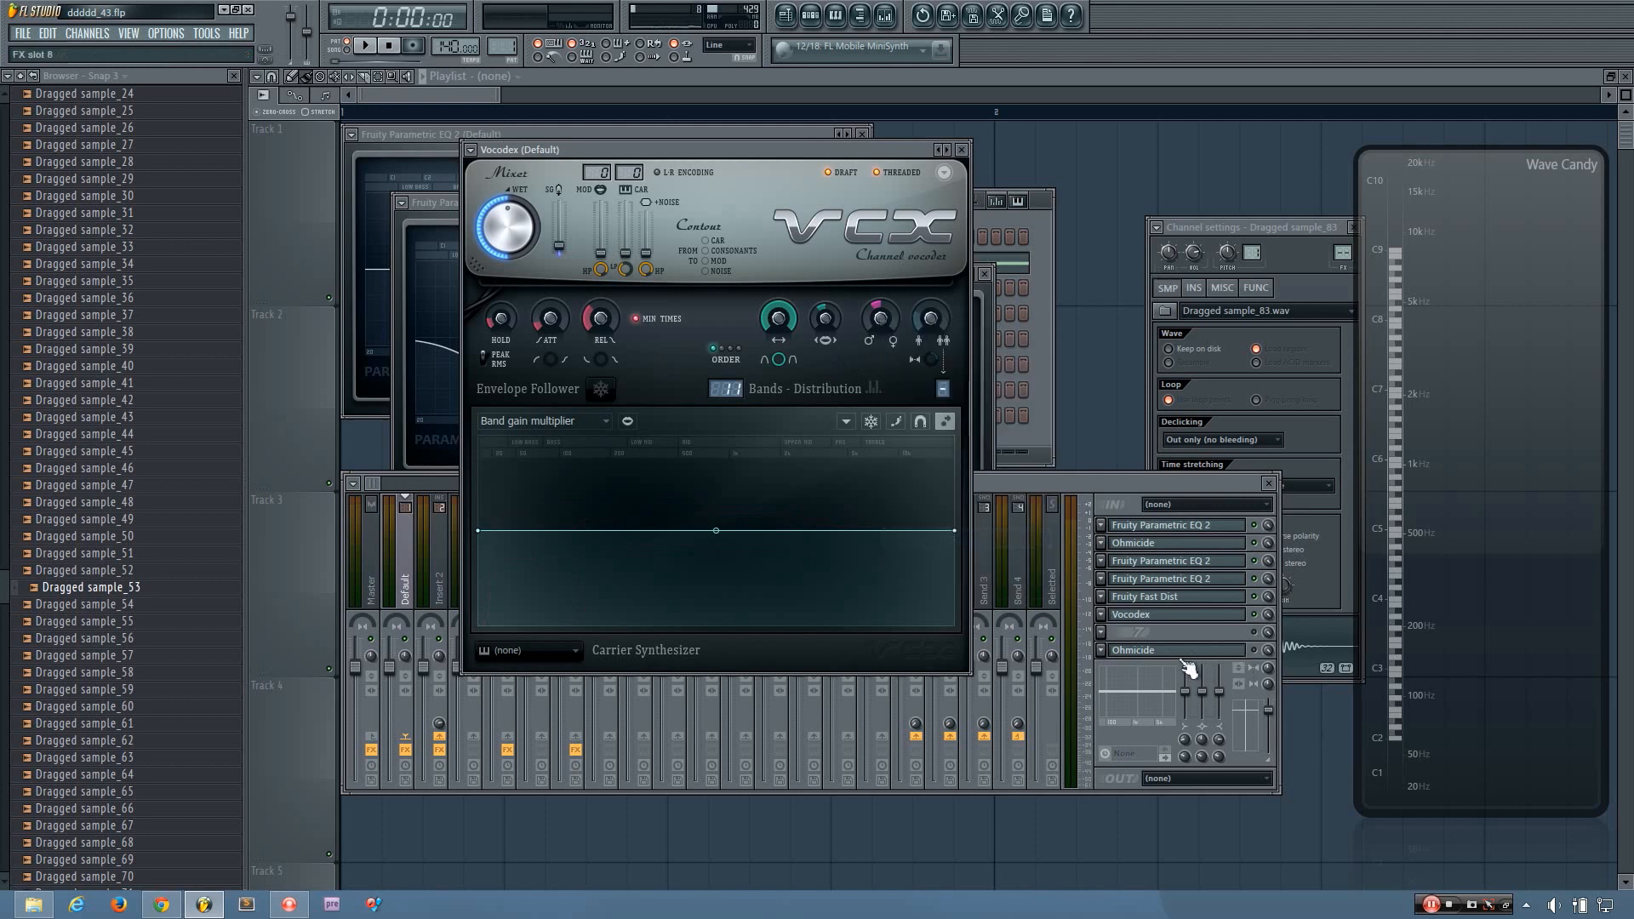
{"action": "key", "text": "z"}
{"action": "key", "text": "z"}
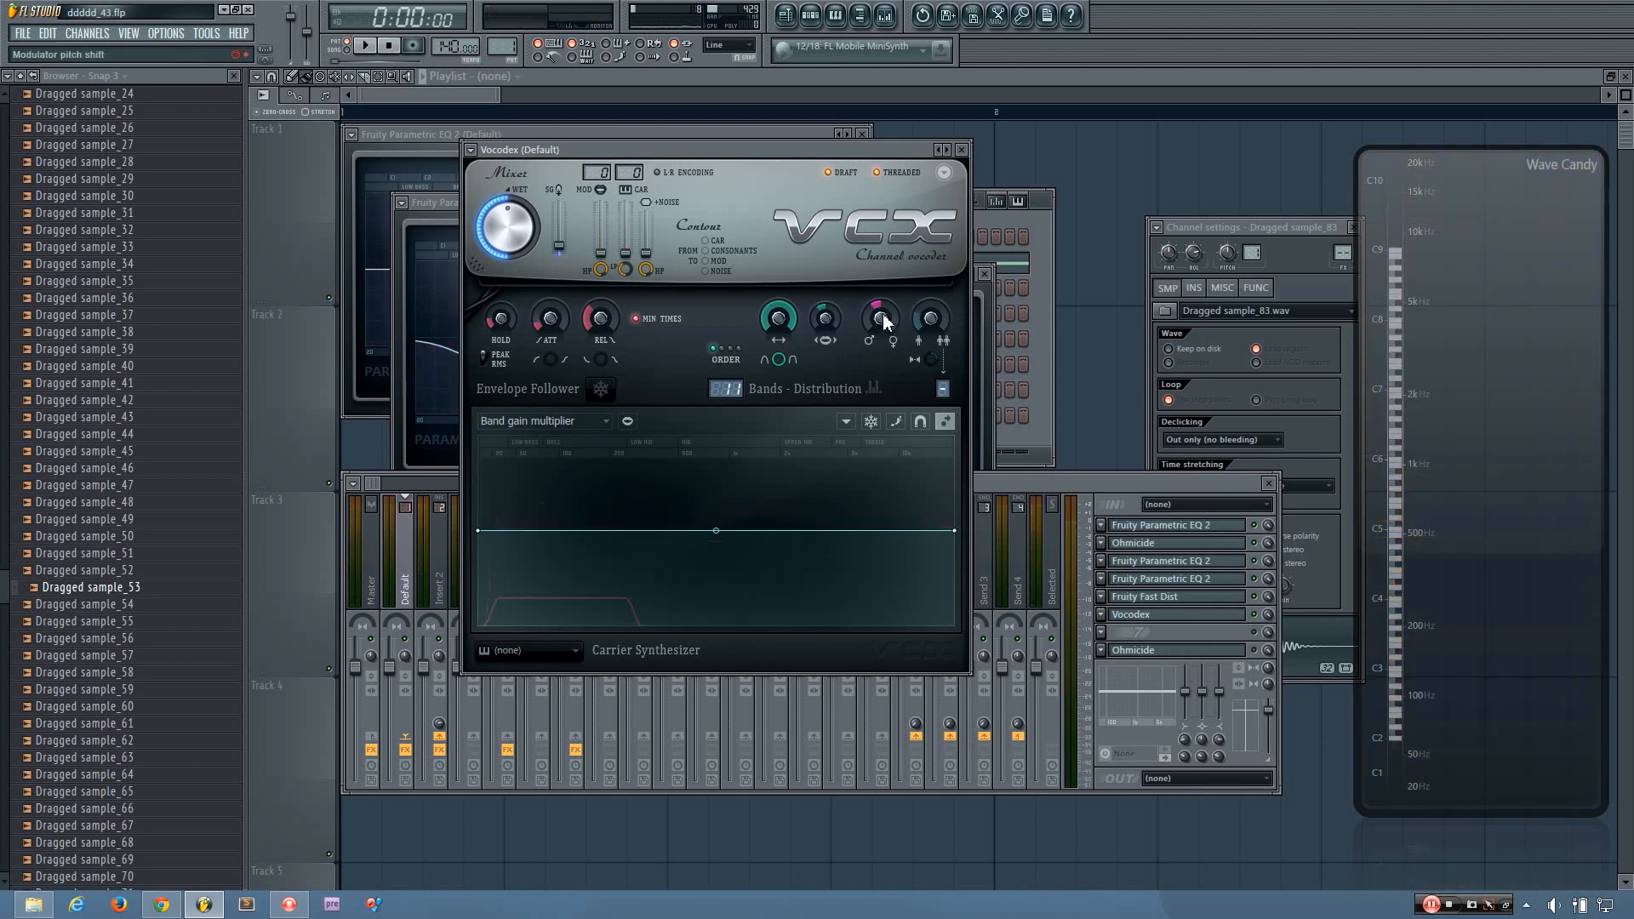
{"action": "right_click", "coordinate": [877, 321]}
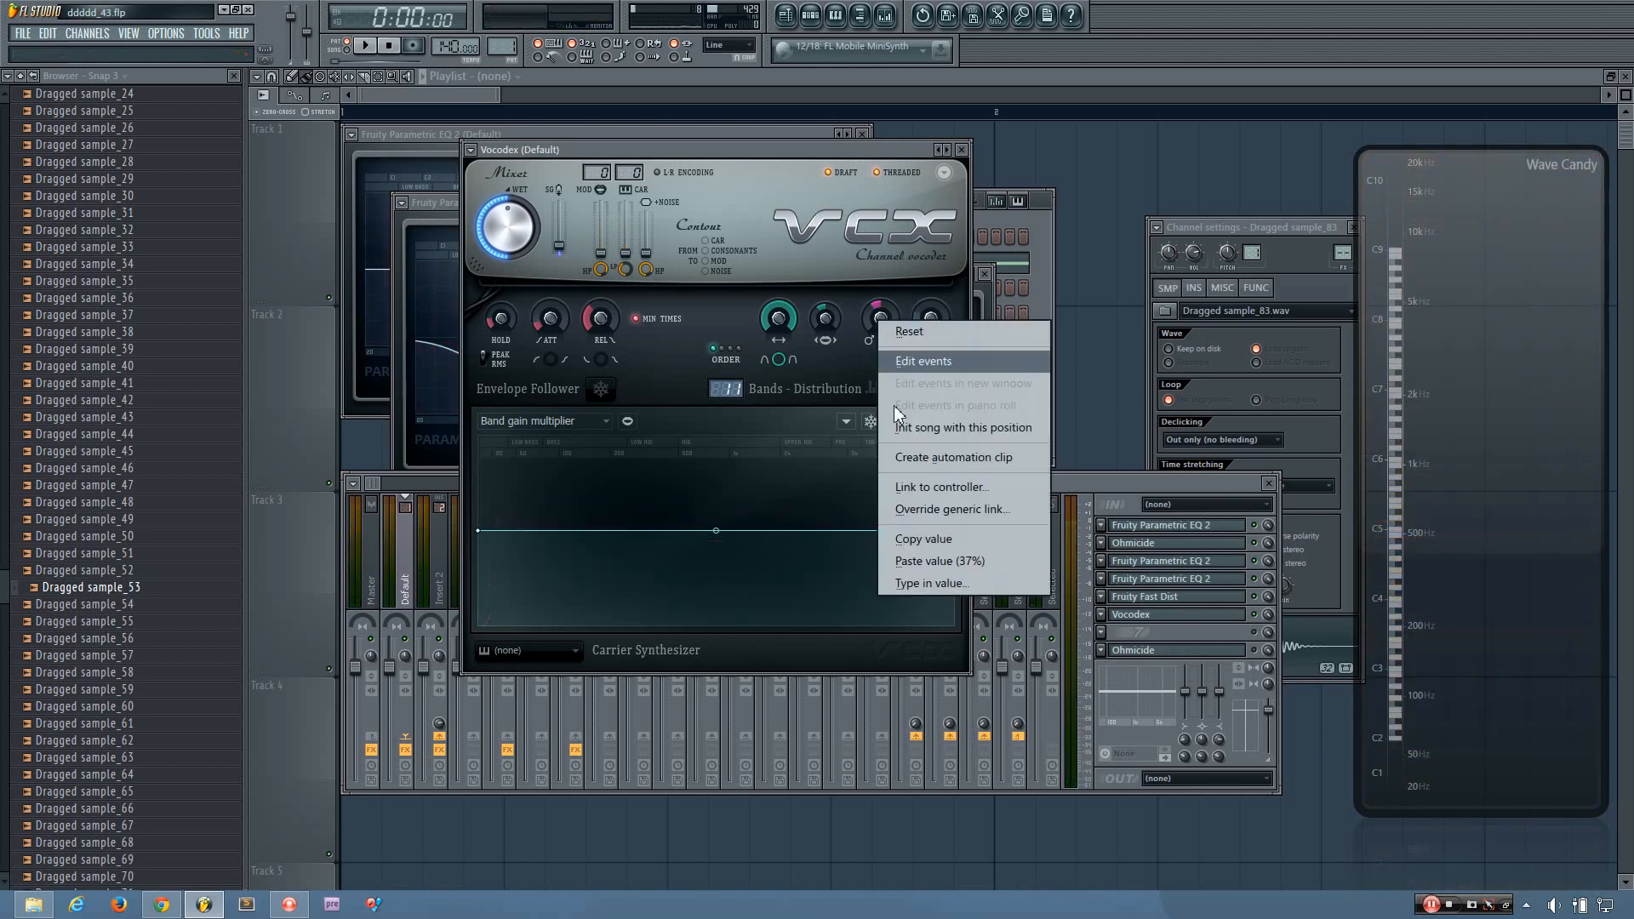
{"action": "left_click", "coordinate": [917, 539]}
{"action": "key", "text": "z"}
{"action": "key", "text": "z"}
- Try a higher modulator pitch shift in Vocodex with test notes, and paste the copied 37% value back onto the knob
{"action": "mouse_move", "coordinate": [880, 323]}
{"action": "left_mouse_down"}
{"action": "mouse_move", "coordinate": [880, 342]}
{"action": "mouse_move", "coordinate": [879, 296]}
{"action": "left_mouse_up"}
{"action": "key", "text": "v"}
{"action": "key", "text": "v"}
{"action": "key", "text": "v"}
{"action": "key", "text": "v"}
{"action": "right_click", "coordinate": [881, 320]}
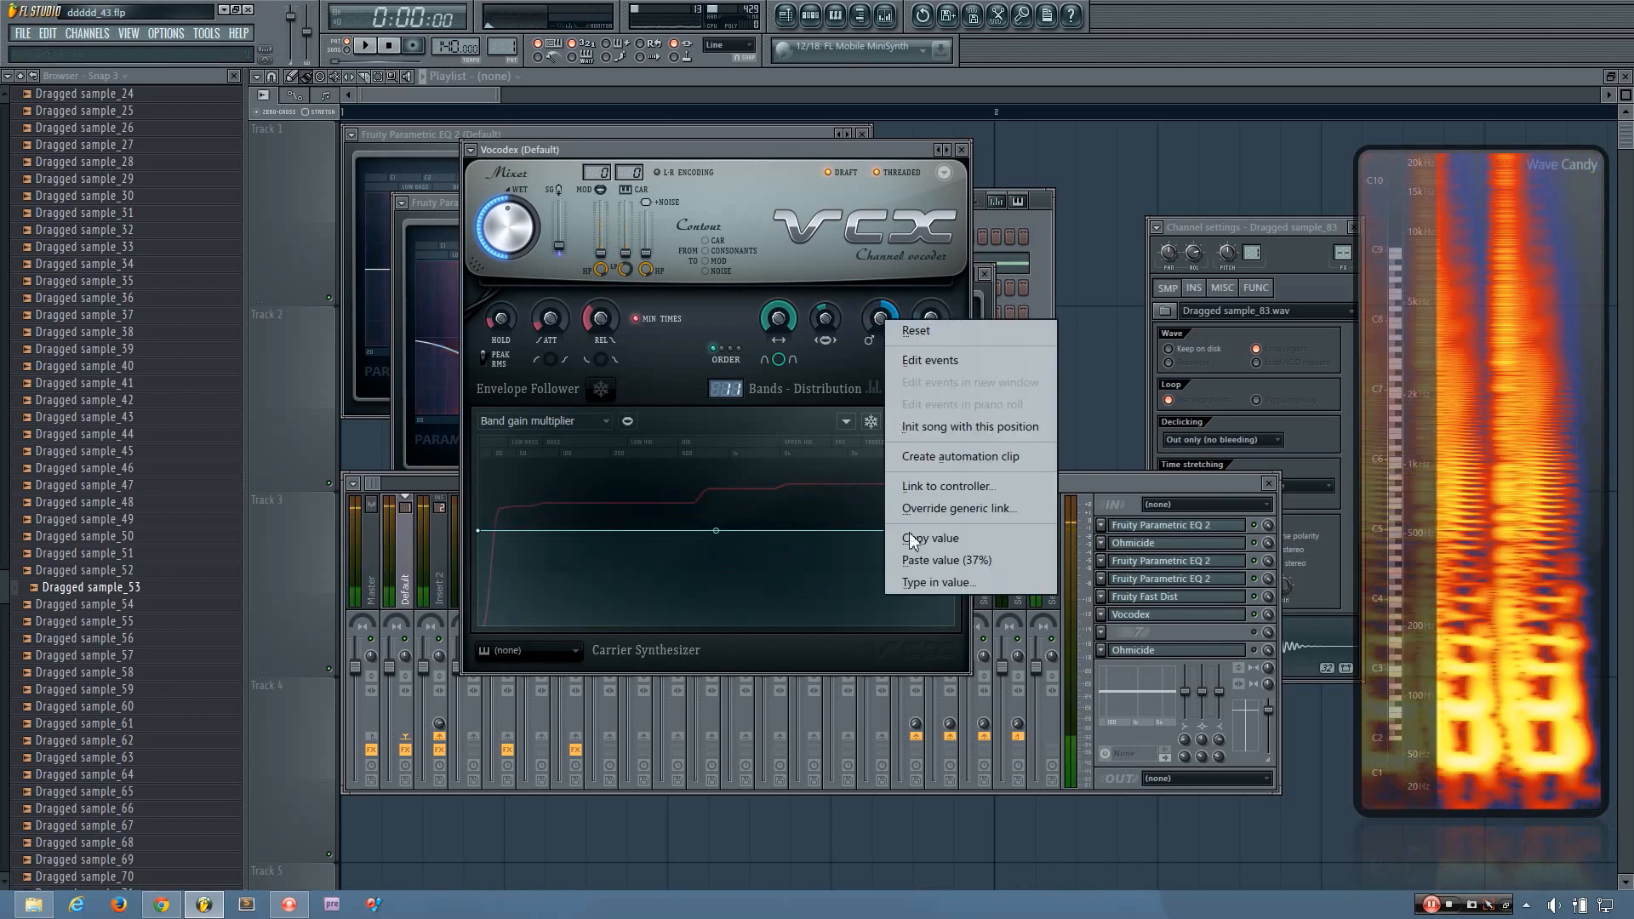
{"action": "left_click", "coordinate": [948, 561]}
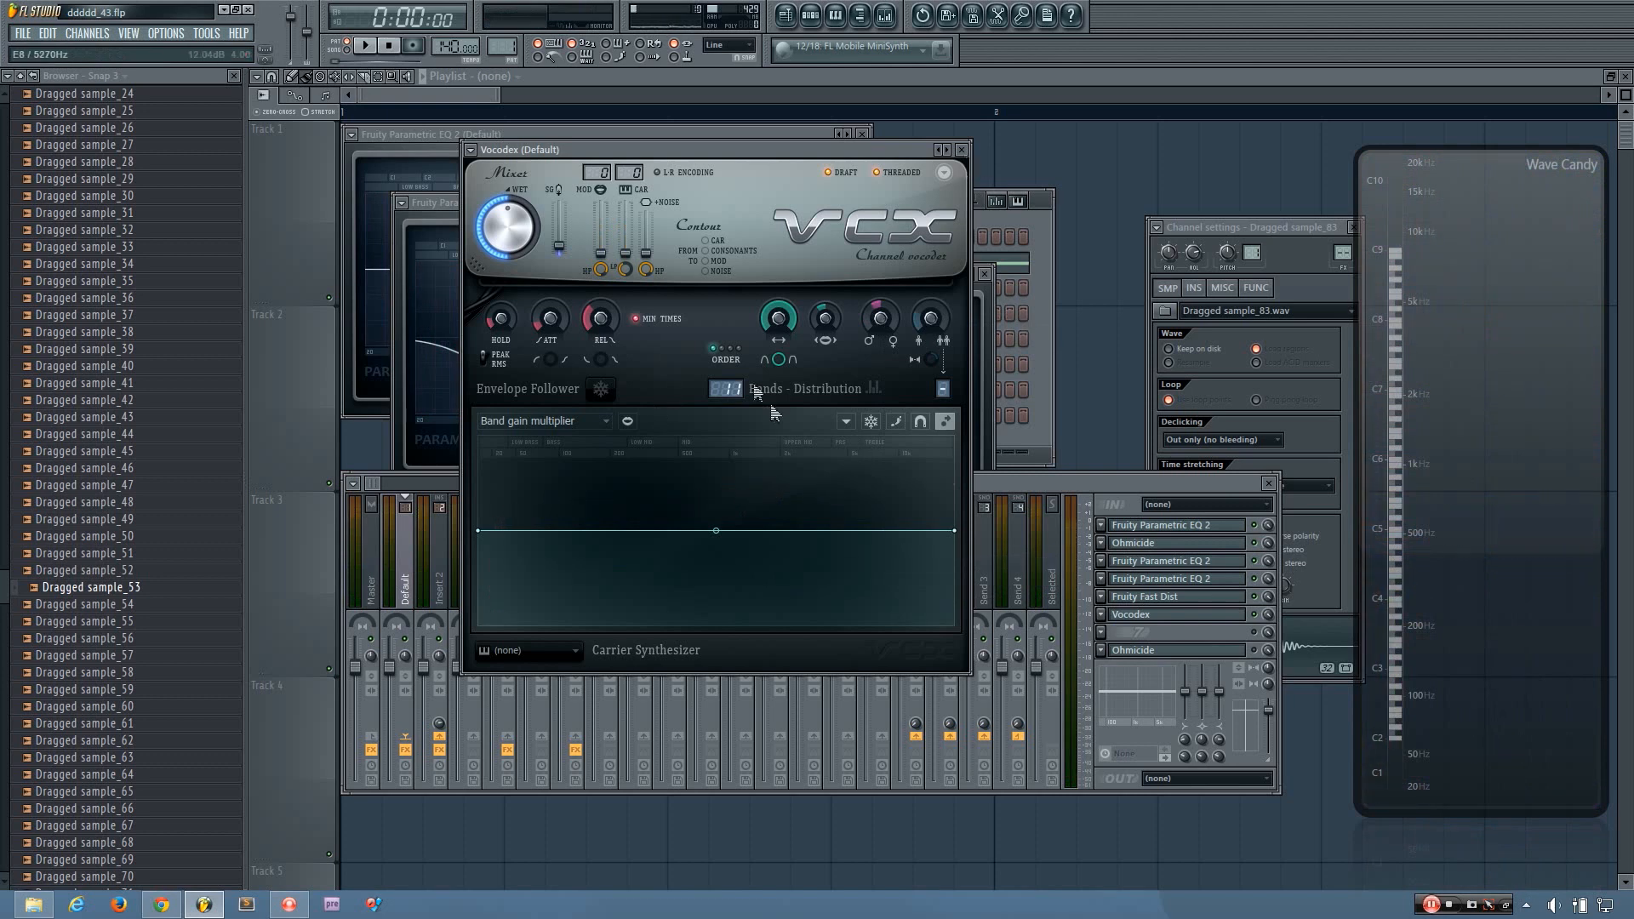
- Try Vocodex band order 3 and 2, and return the order to 1
{"action": "left_click", "coordinate": [729, 354]}
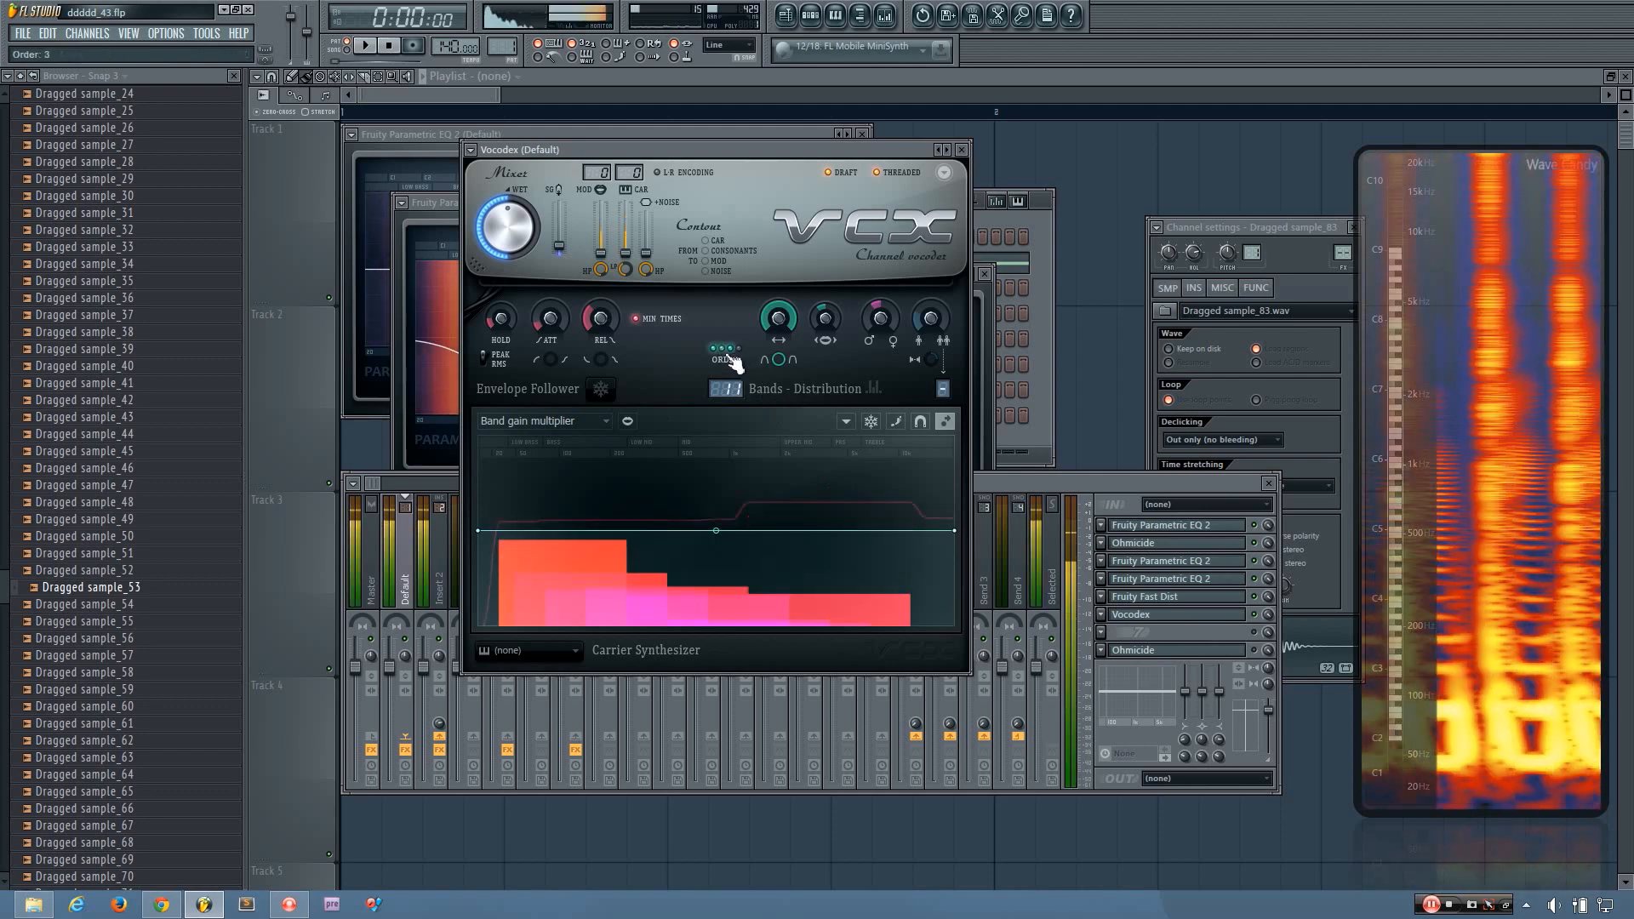
{"action": "left_click", "coordinate": [722, 353]}
{"action": "left_click", "coordinate": [713, 353]}
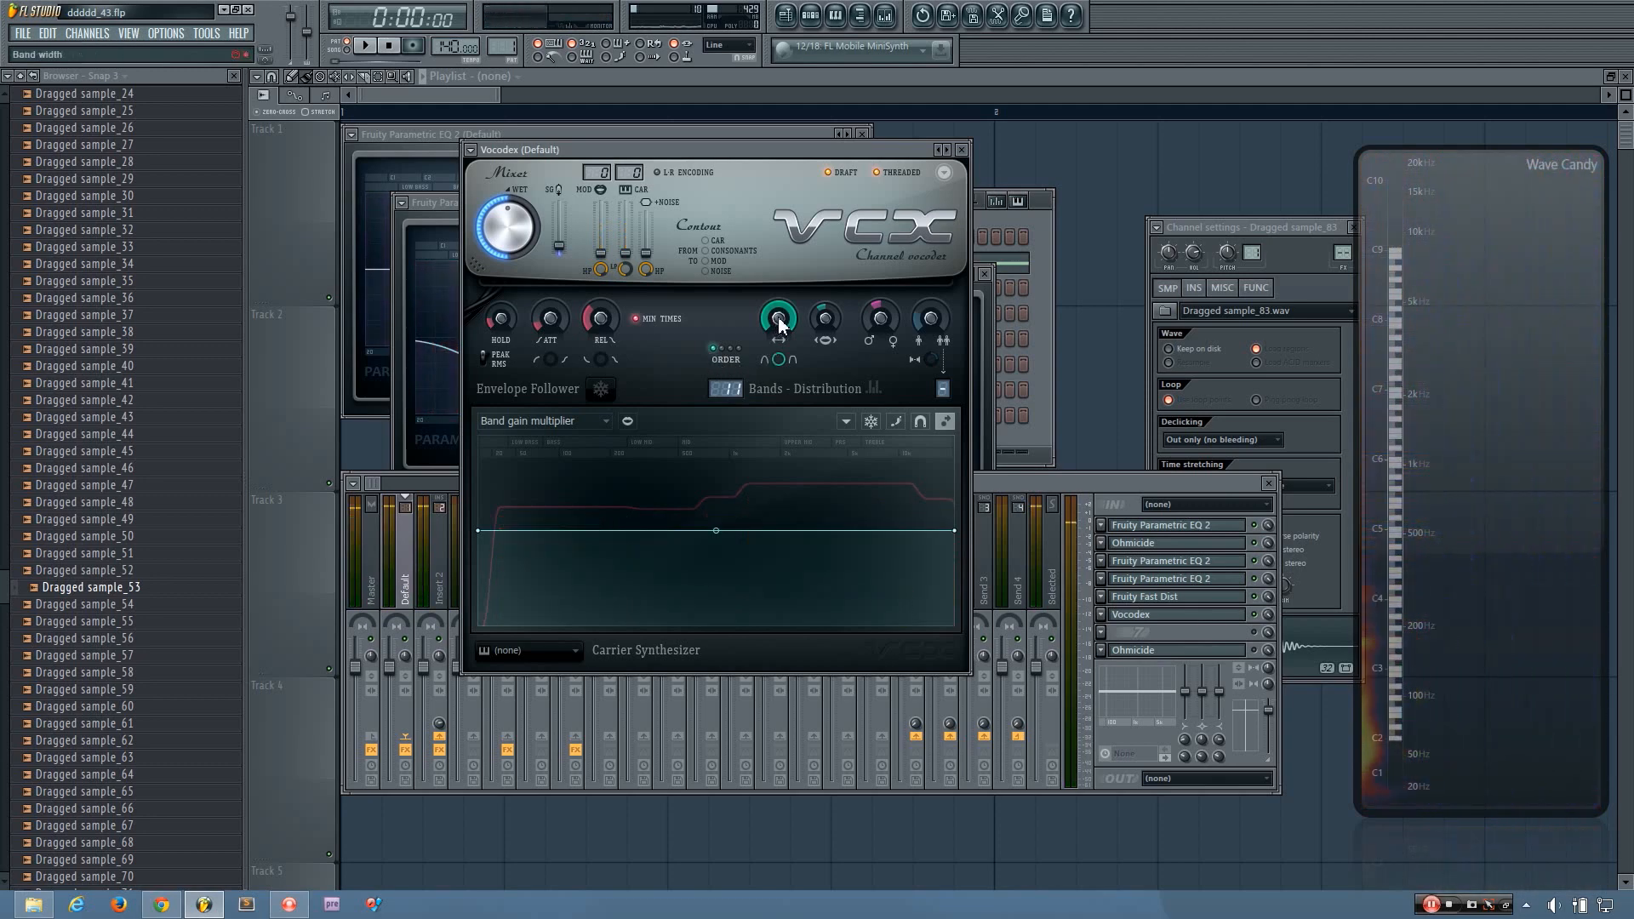
- Close the Vocodex window and open the slot 8 Ohmicide on the Default track
{"action": "left_click", "coordinate": [962, 149]}
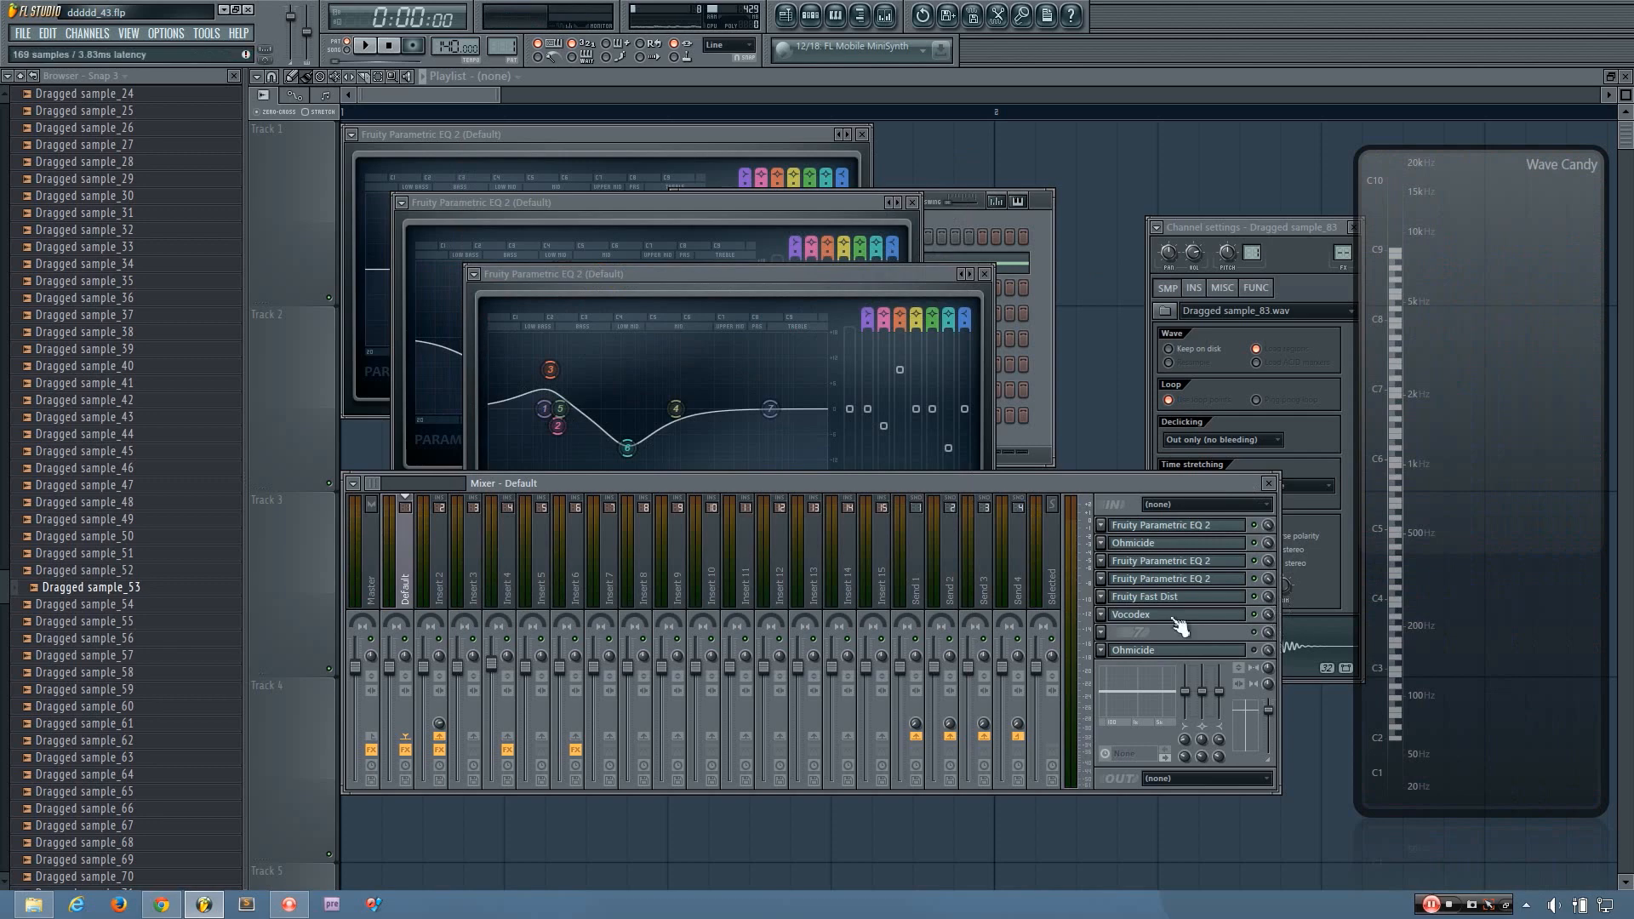
{"action": "left_click", "coordinate": [1167, 650]}
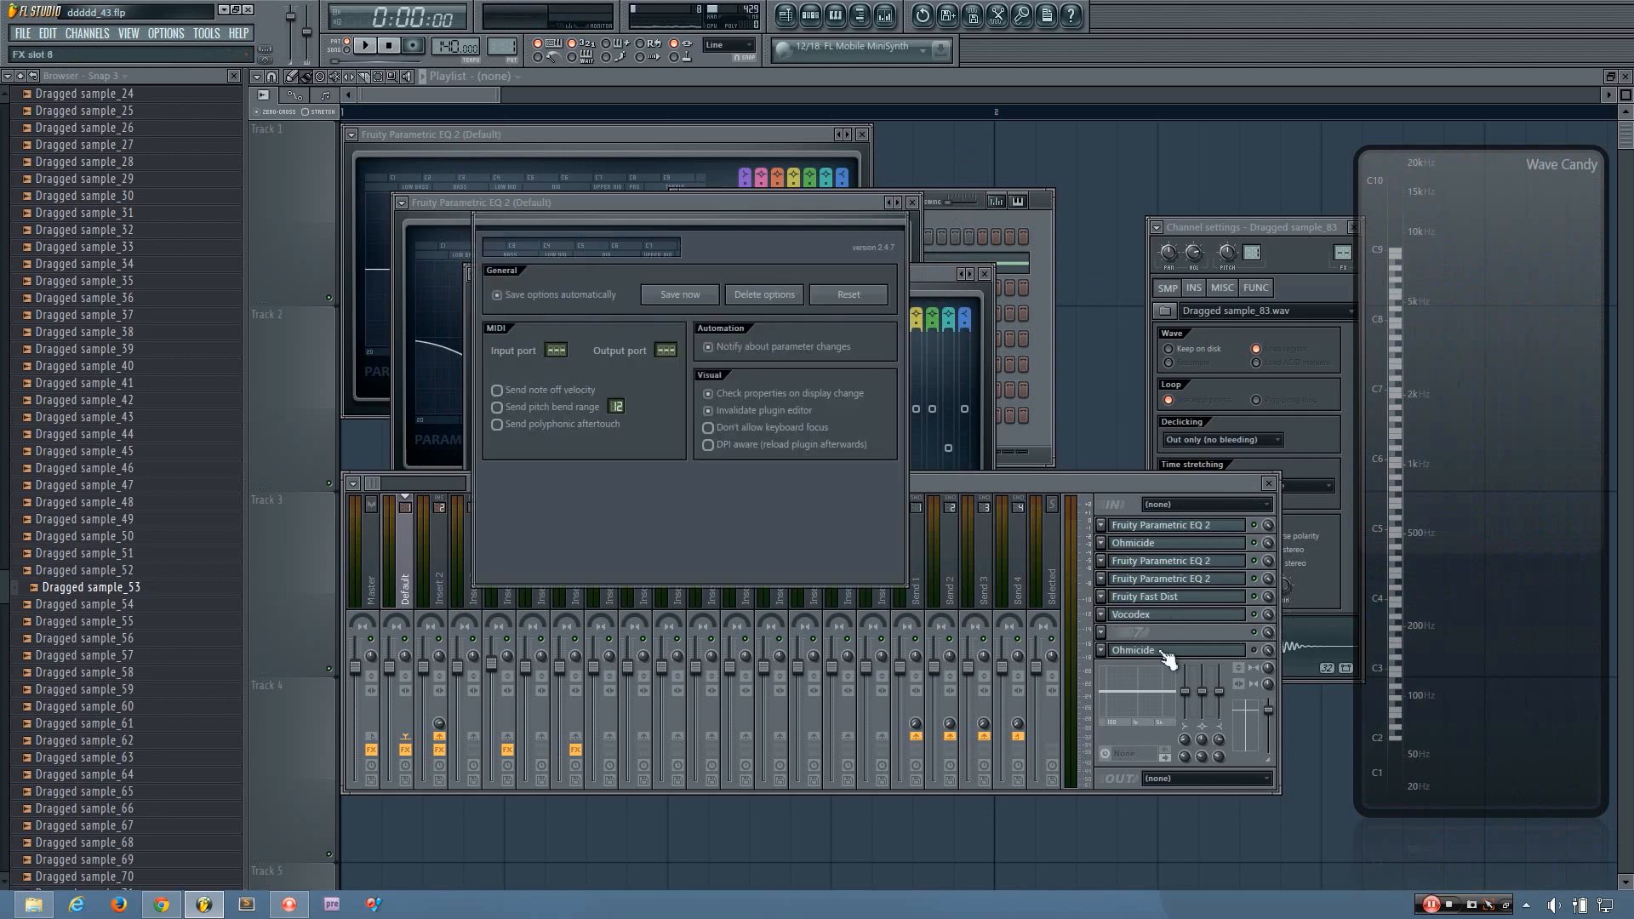
- Compare the kick with the Default track's slot 8 Ohmicide bypassed and enabled by playing test notes
{"action": "left_click", "coordinate": [1263, 654]}
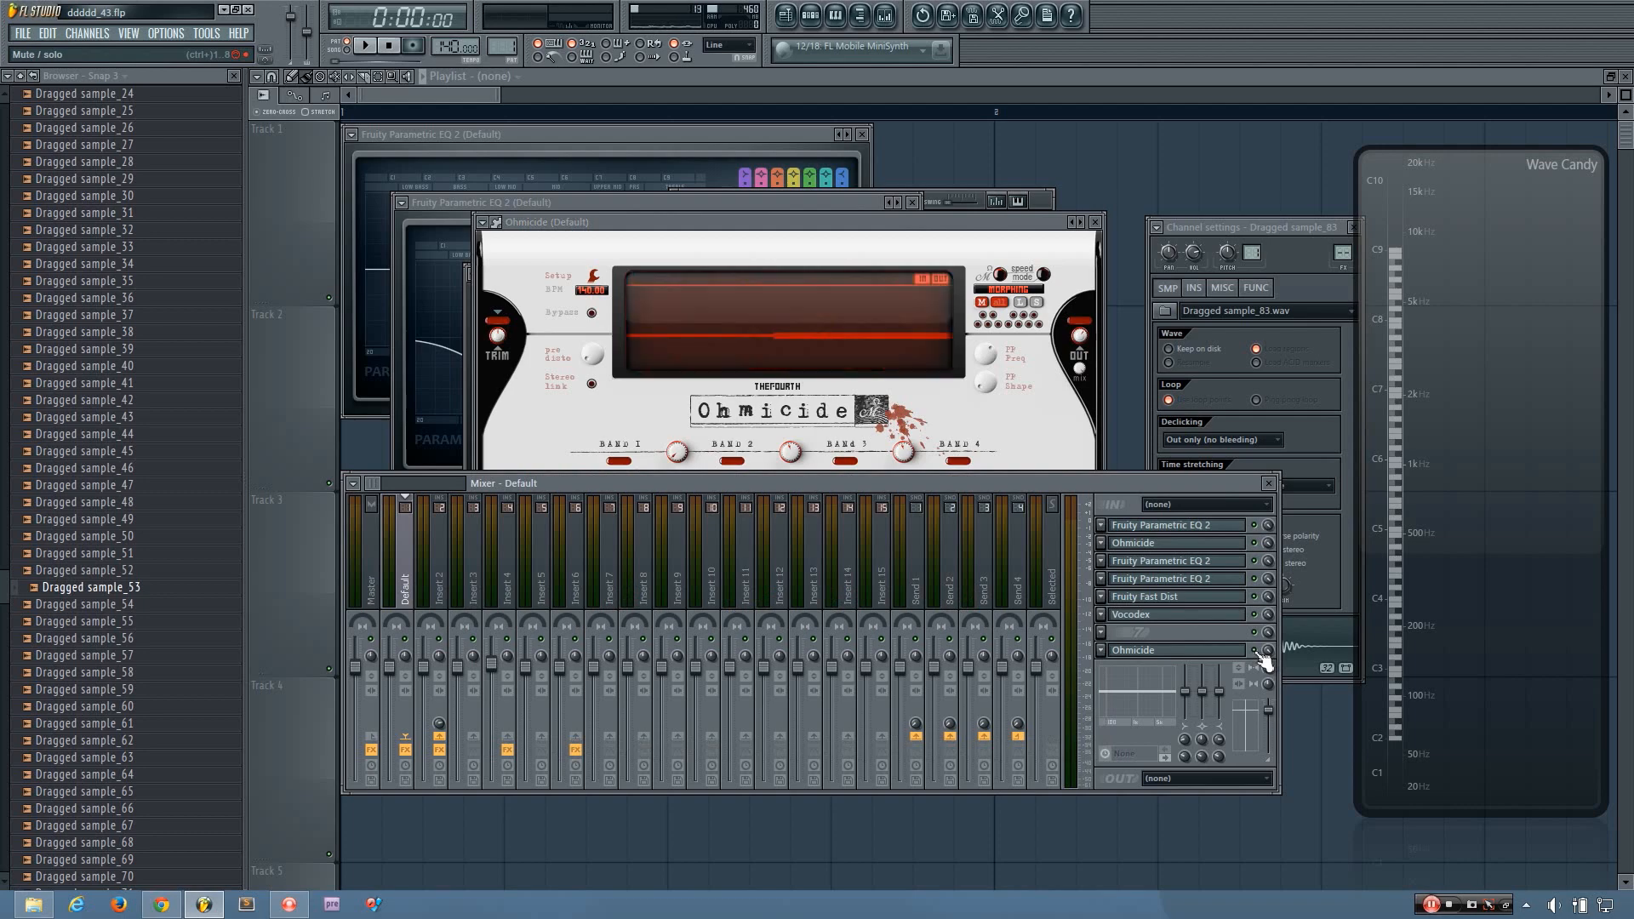
{"action": "key", "text": "v"}
{"action": "key", "text": "v"}
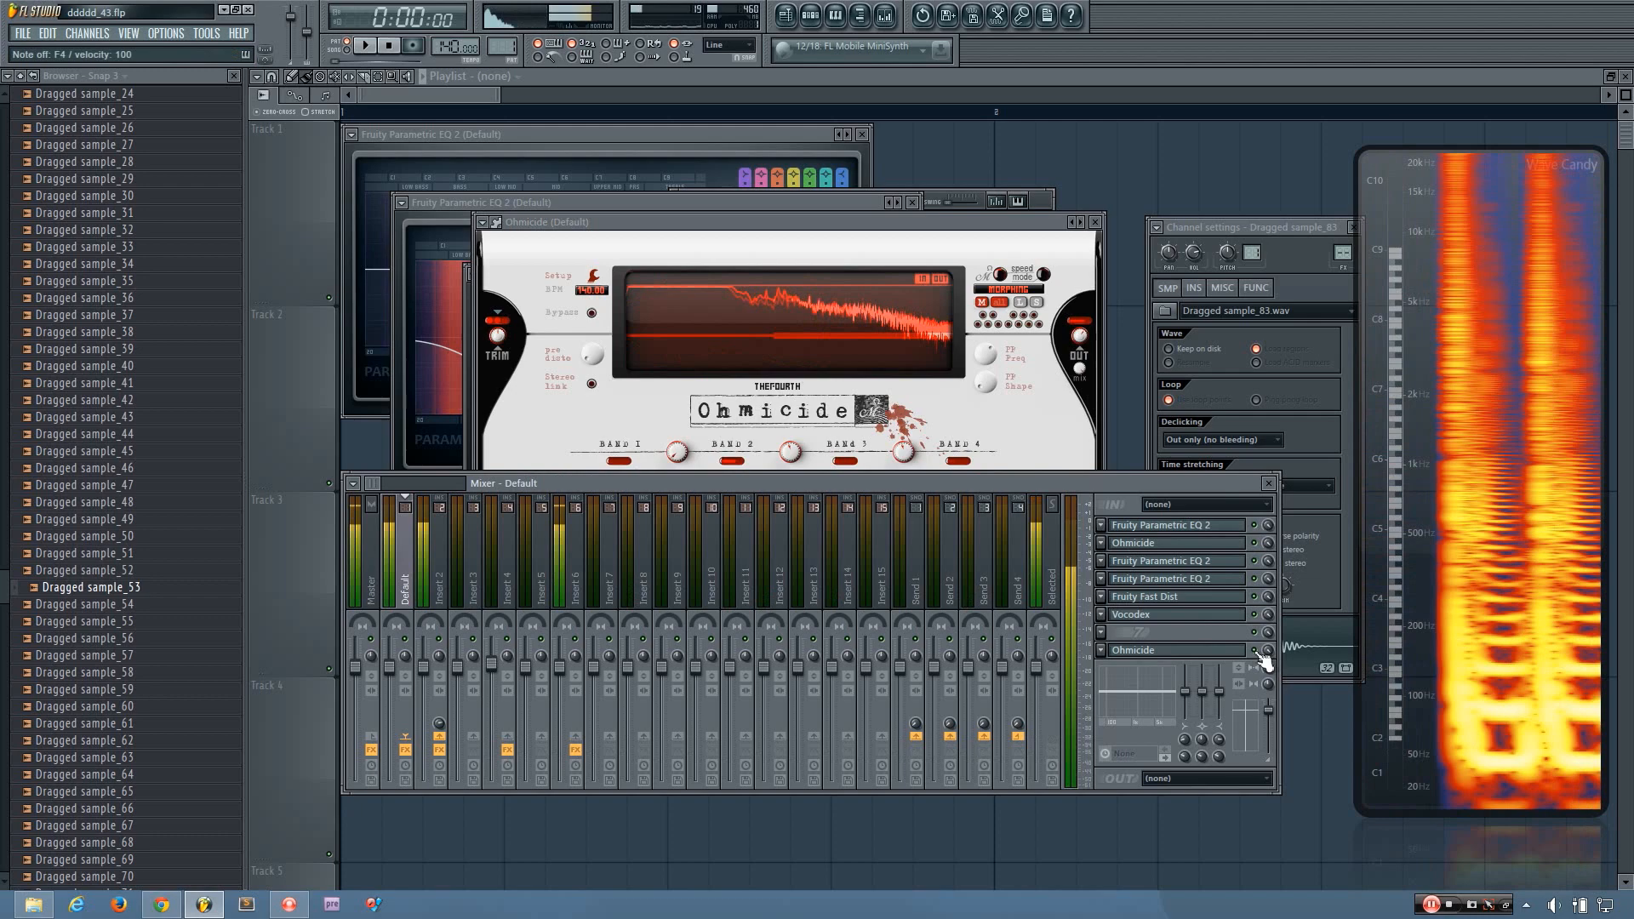
{"action": "left_click", "coordinate": [1263, 654]}
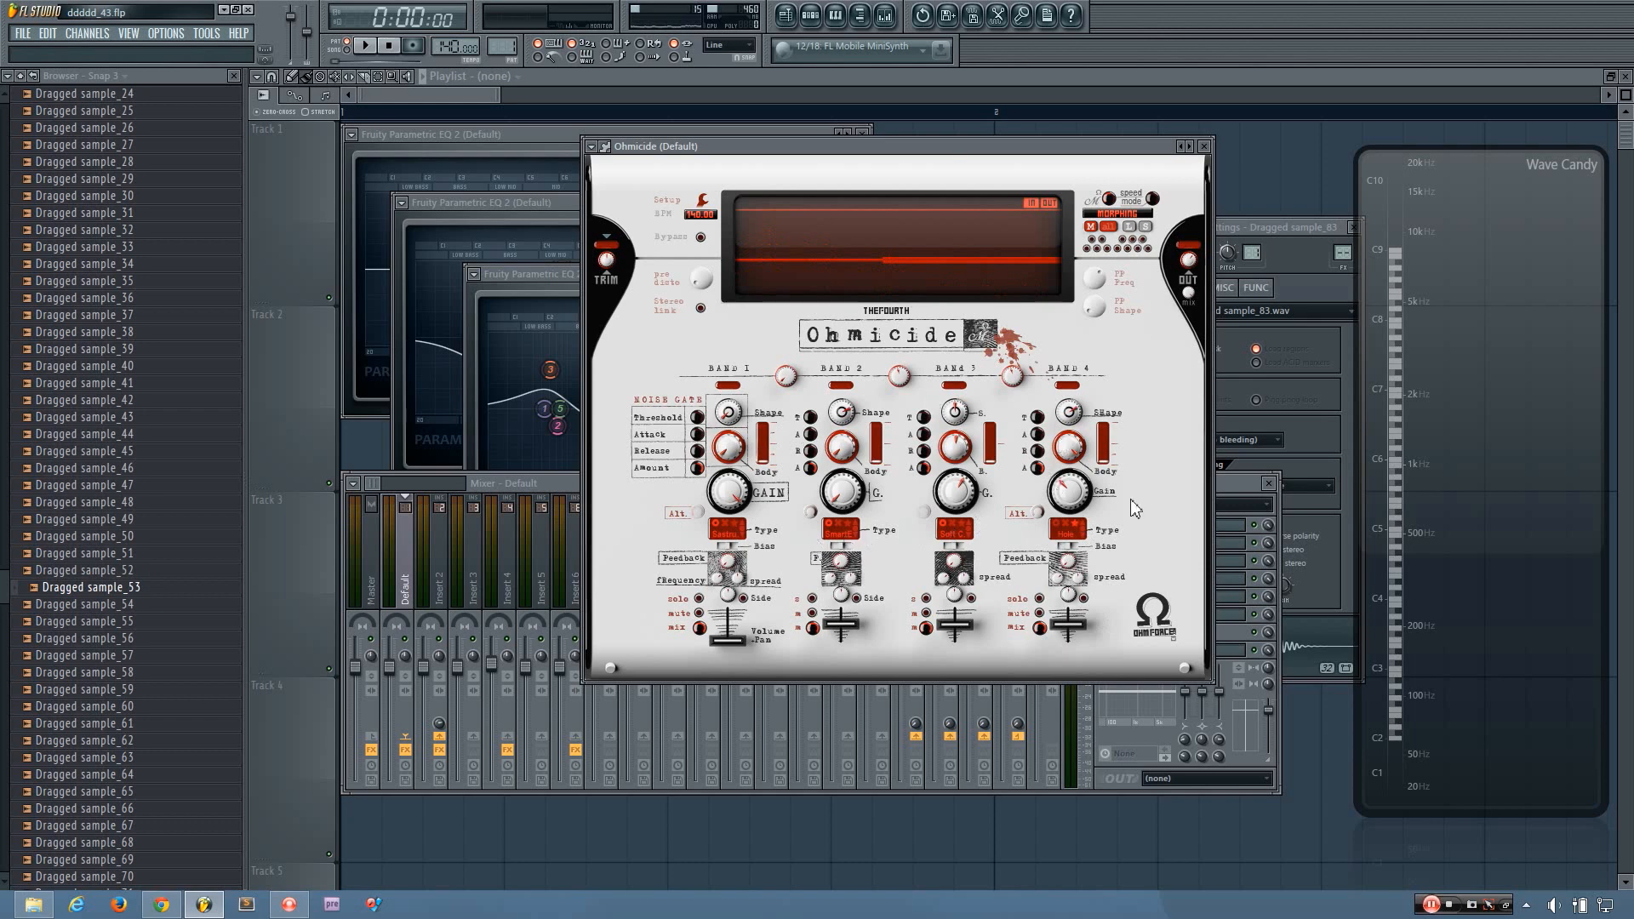
- Play test notes with the slot 8 Ohmicide open, review its band settings, and close its window
{"action": "key", "text": "v"}
{"action": "key", "text": "v"}
{"action": "key", "text": "v"}
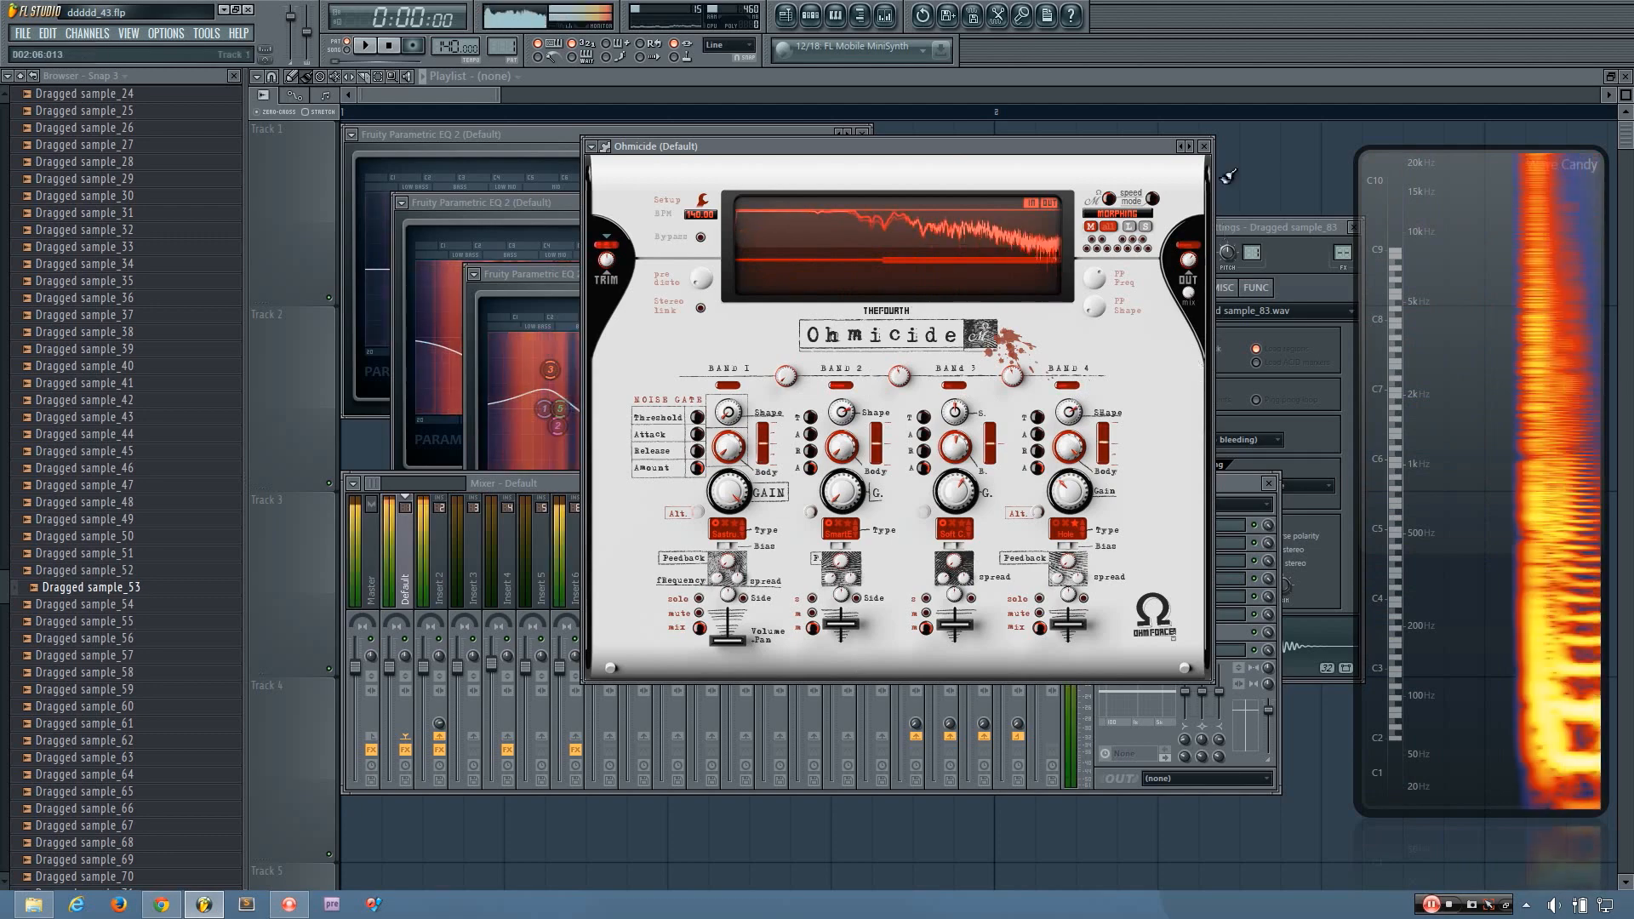
{"action": "left_click", "coordinate": [1205, 147]}
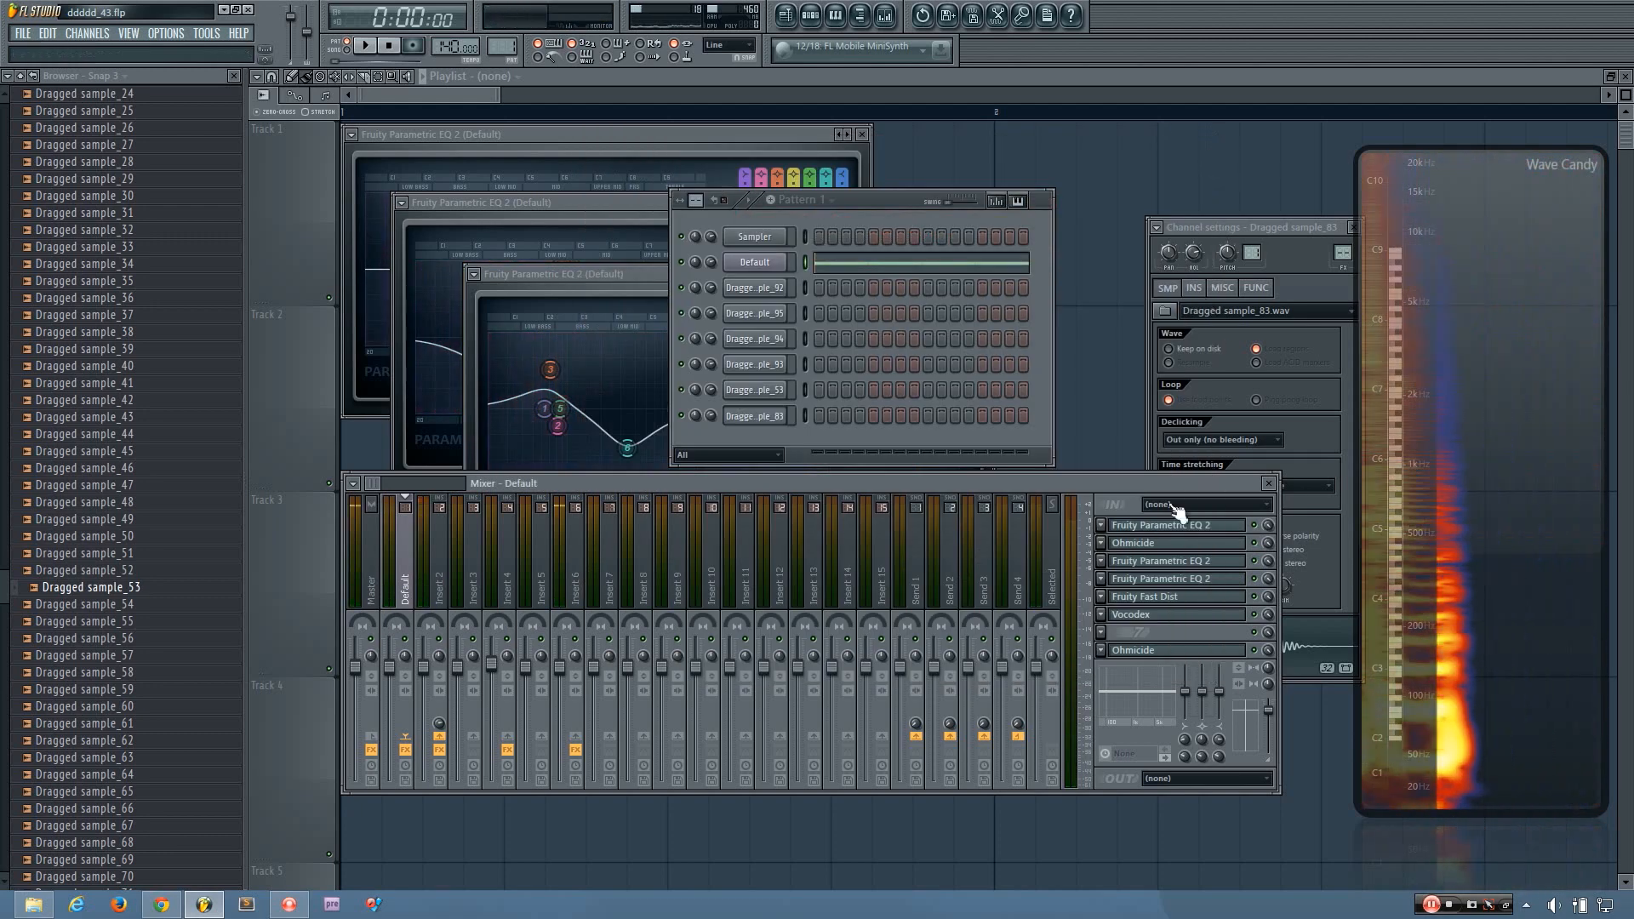
{"action": "left_click", "coordinate": [1151, 650]}
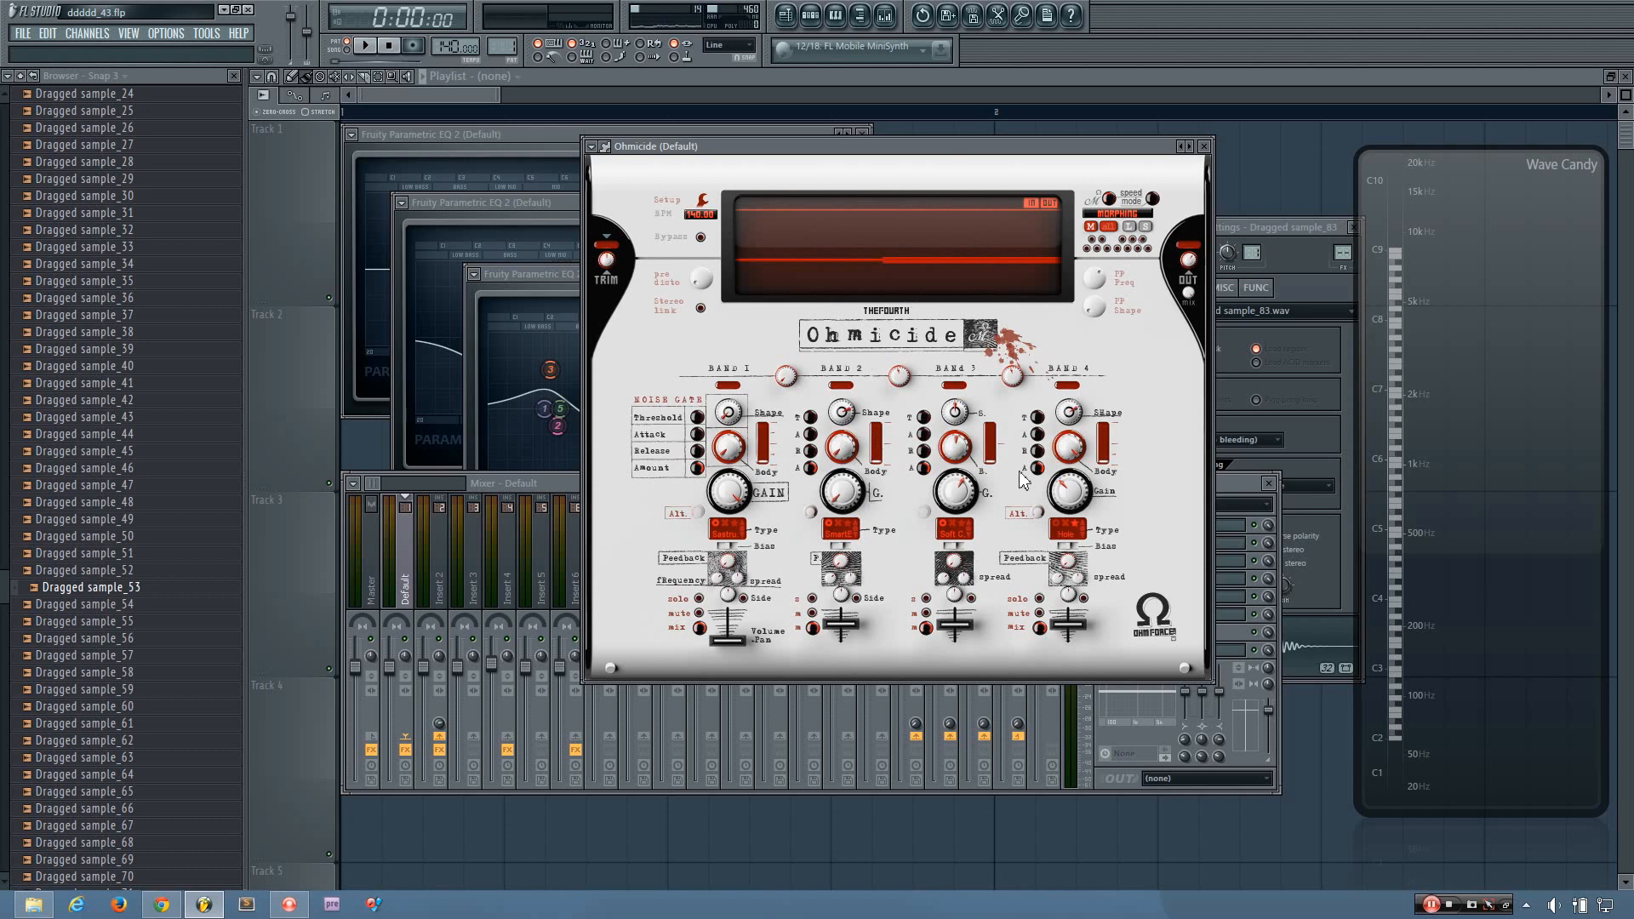
{"action": "left_click", "coordinate": [1204, 147]}
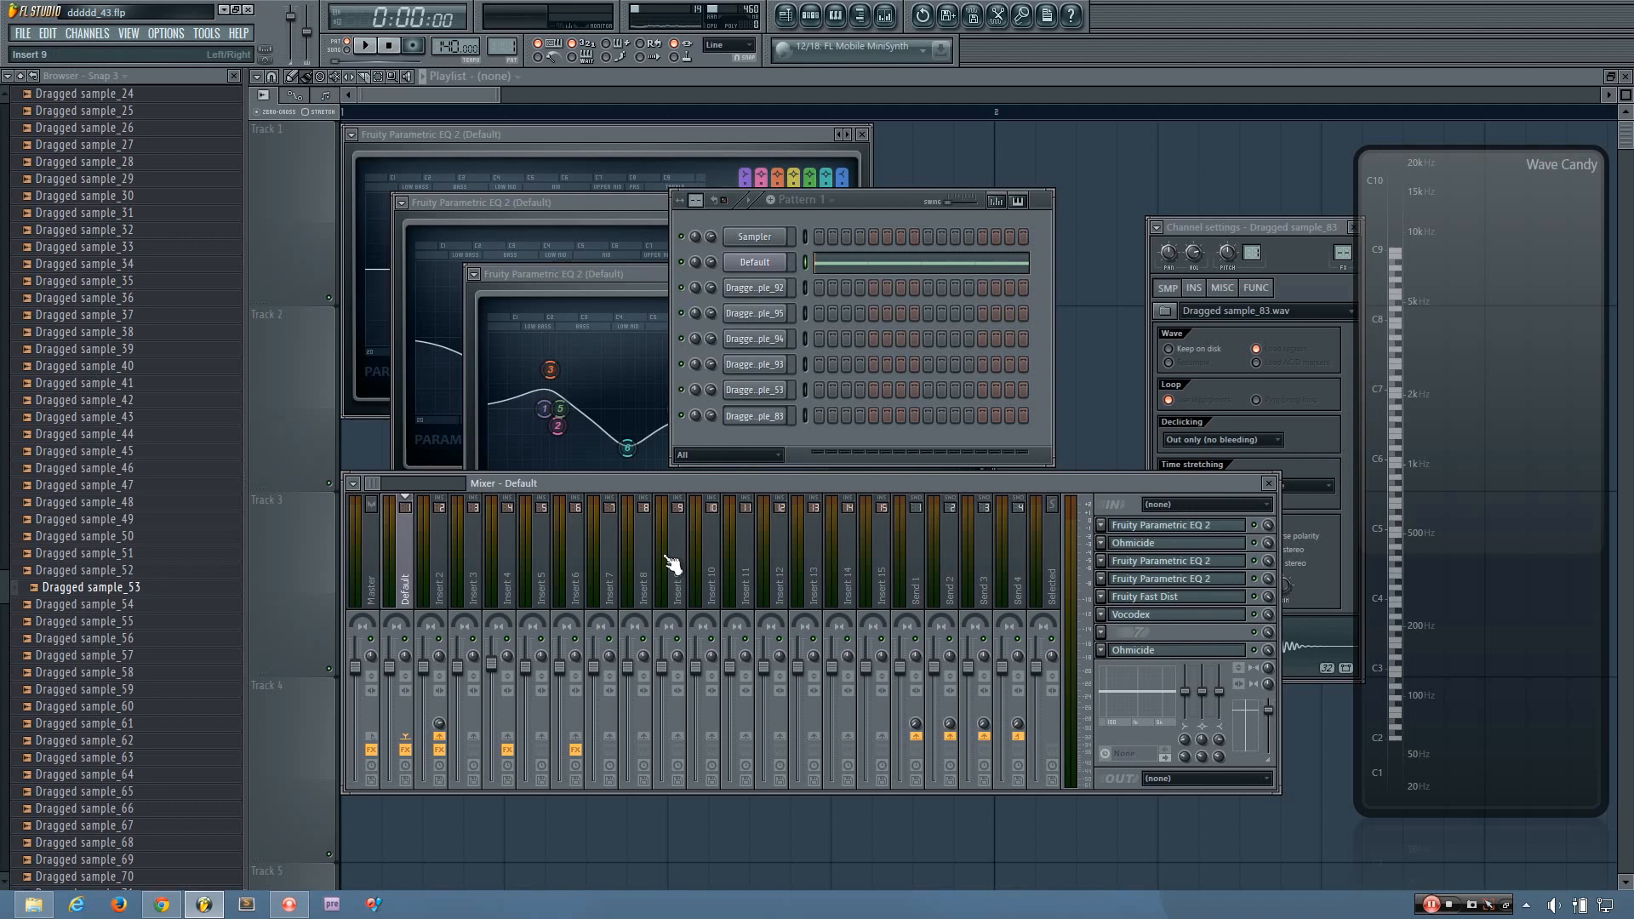
- Audition the Default track's full chain and select the Insert 2 mixer track
{"action": "key", "text": "space"}
{"action": "key", "text": "space"}
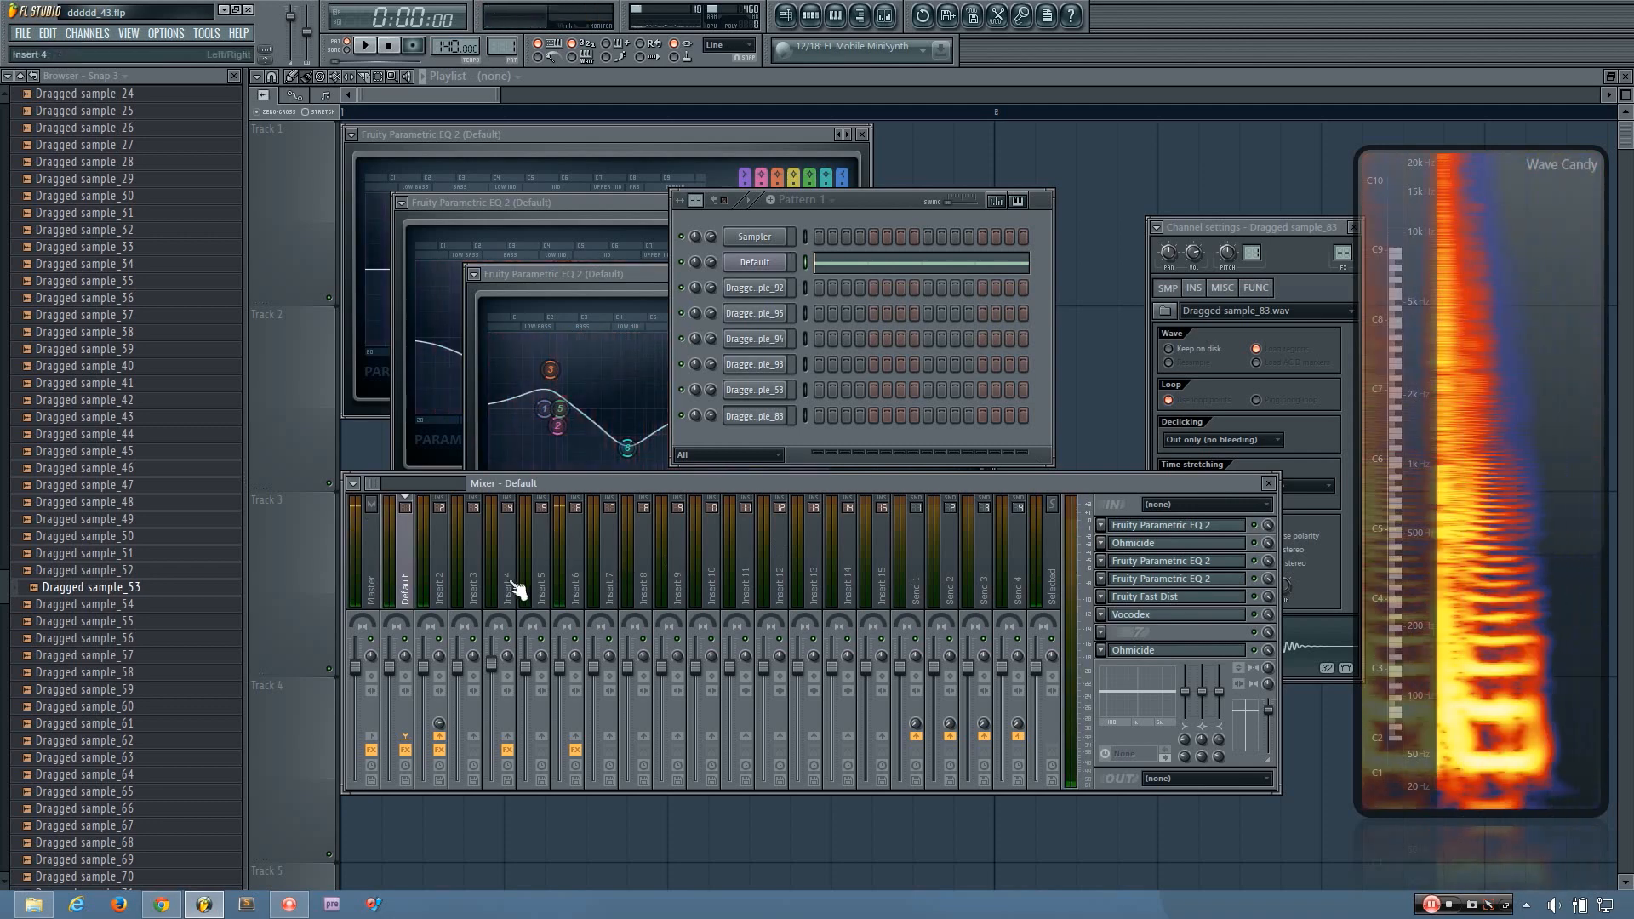
{"action": "left_click", "coordinate": [439, 587]}
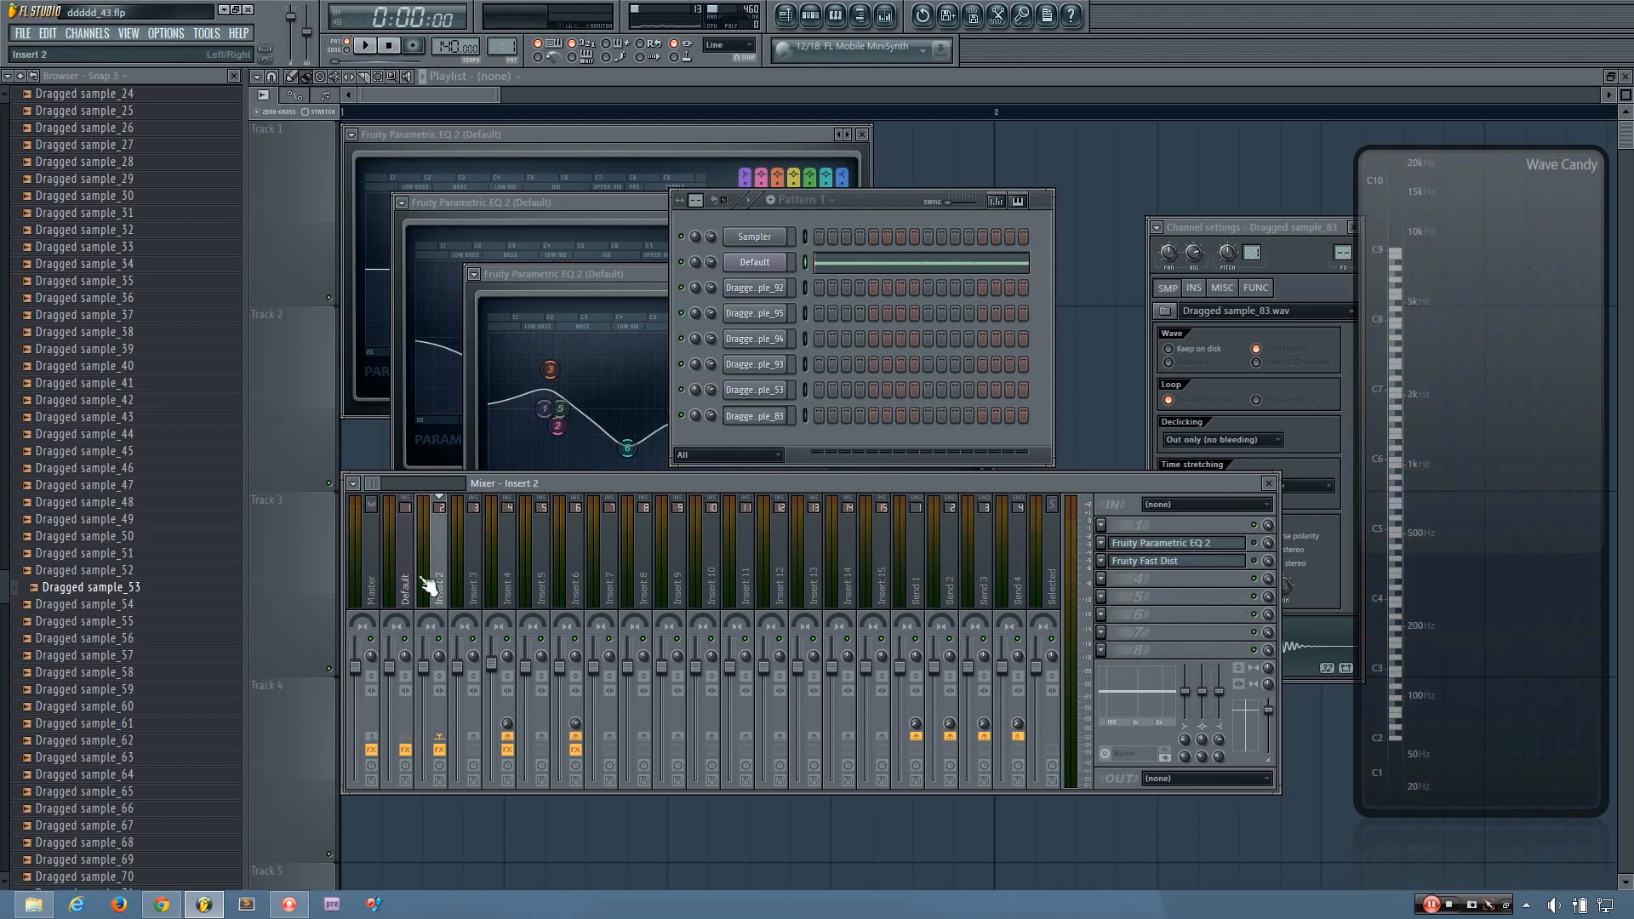
{"action": "left_click", "coordinate": [411, 589]}
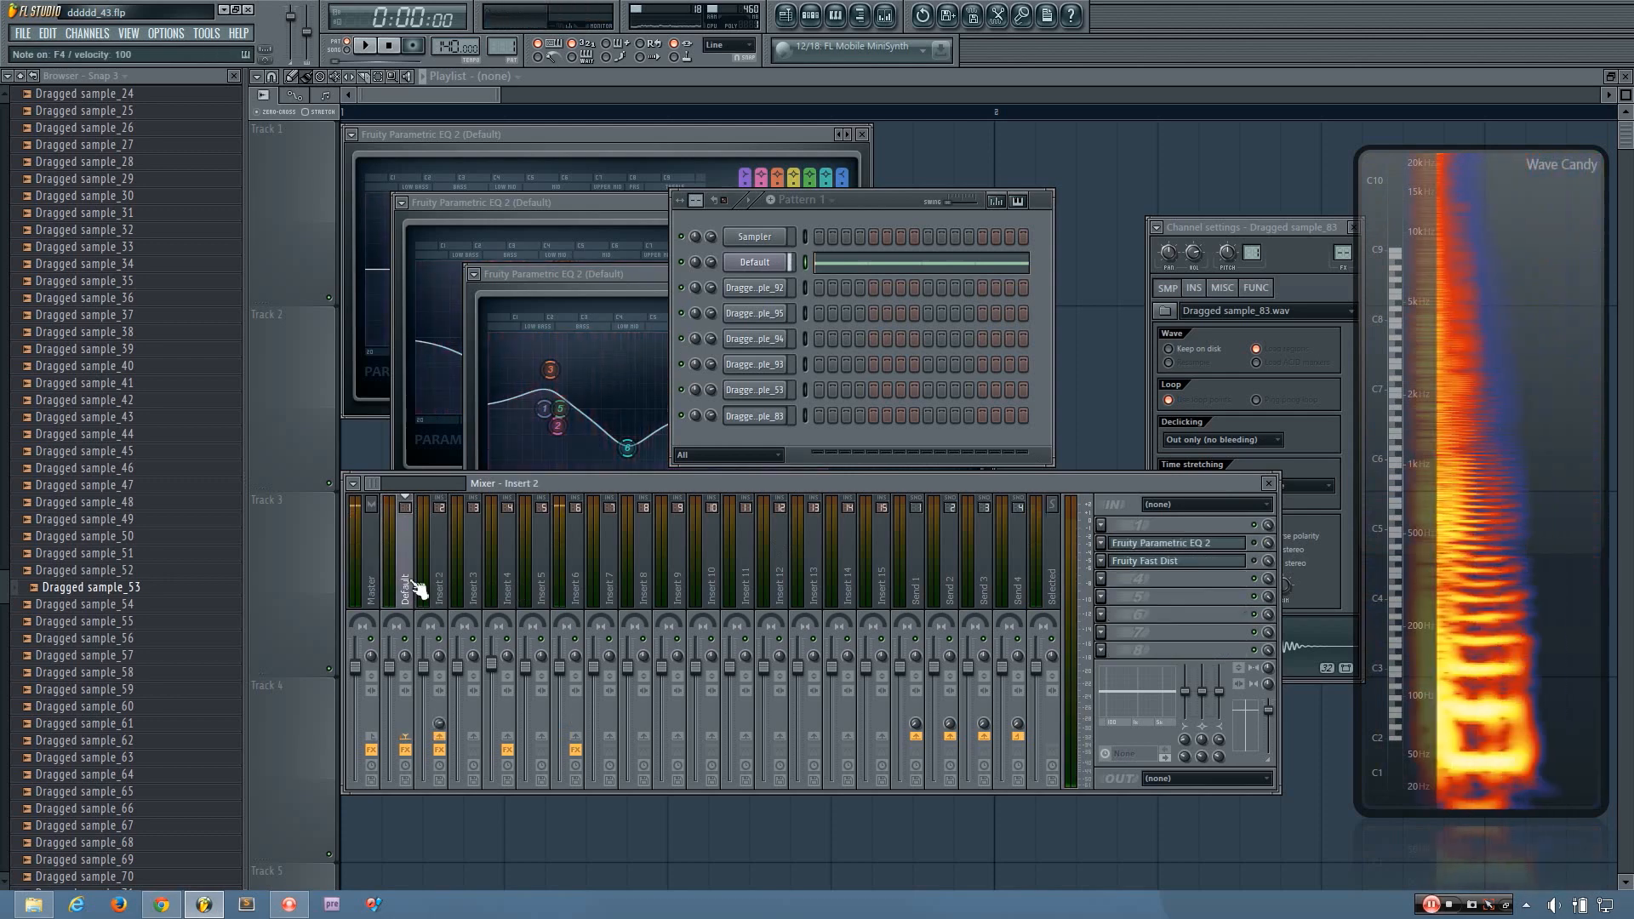
{"action": "left_click", "coordinate": [429, 585]}
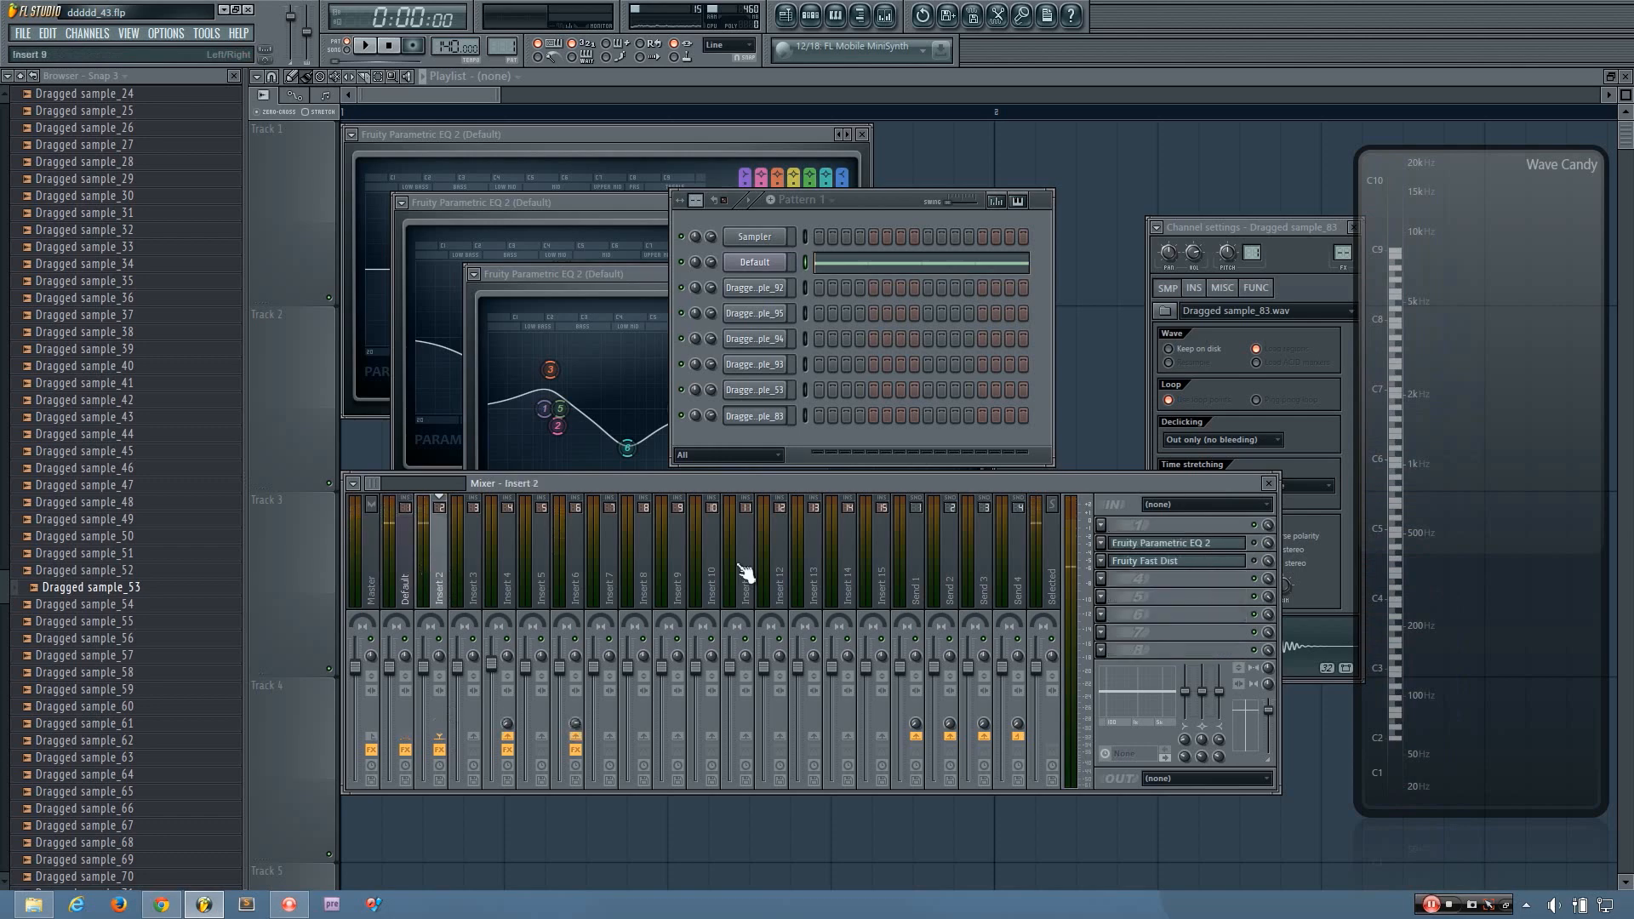
- Open Insert 2's Fruity Parametric EQ 2 and Fruity Fast Dist and play test notes through them
{"action": "left_click", "coordinate": [1166, 544]}
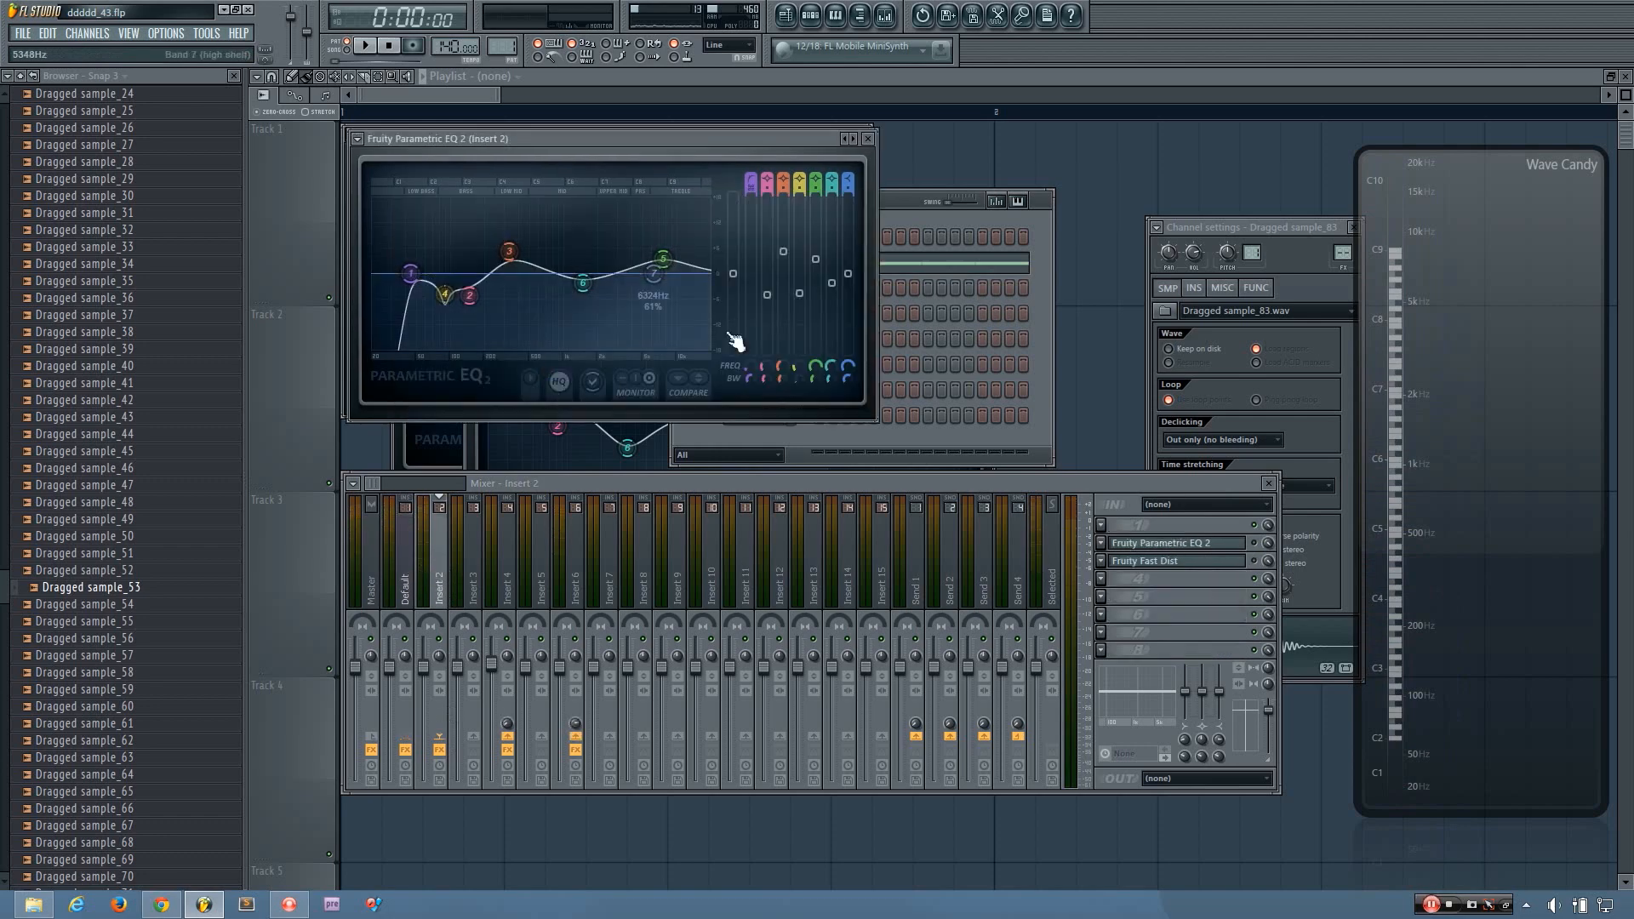
{"action": "left_click", "coordinate": [1234, 564]}
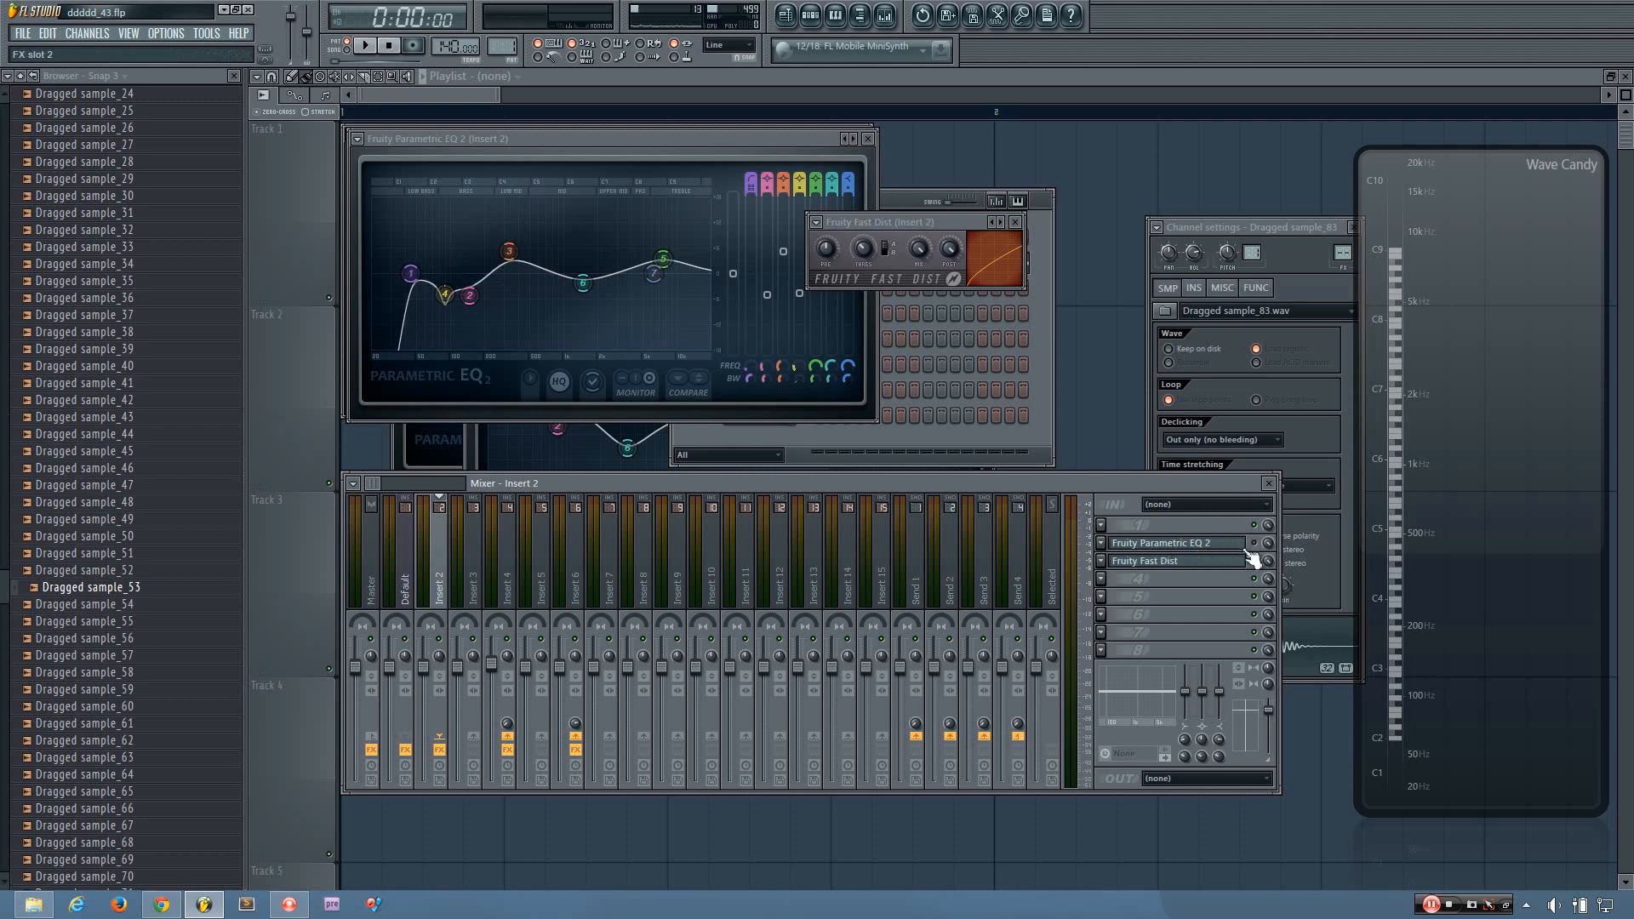
{"action": "key", "text": "v"}
{"action": "key", "text": "v"}
- Select the Insert 6 mixer track and open its Fruity Parametric EQ 2 to examine the curve
{"action": "left_click", "coordinate": [469, 581]}
{"action": "left_click", "coordinate": [442, 584]}
{"action": "left_click", "coordinate": [578, 598]}
{"action": "left_click", "coordinate": [1207, 527]}
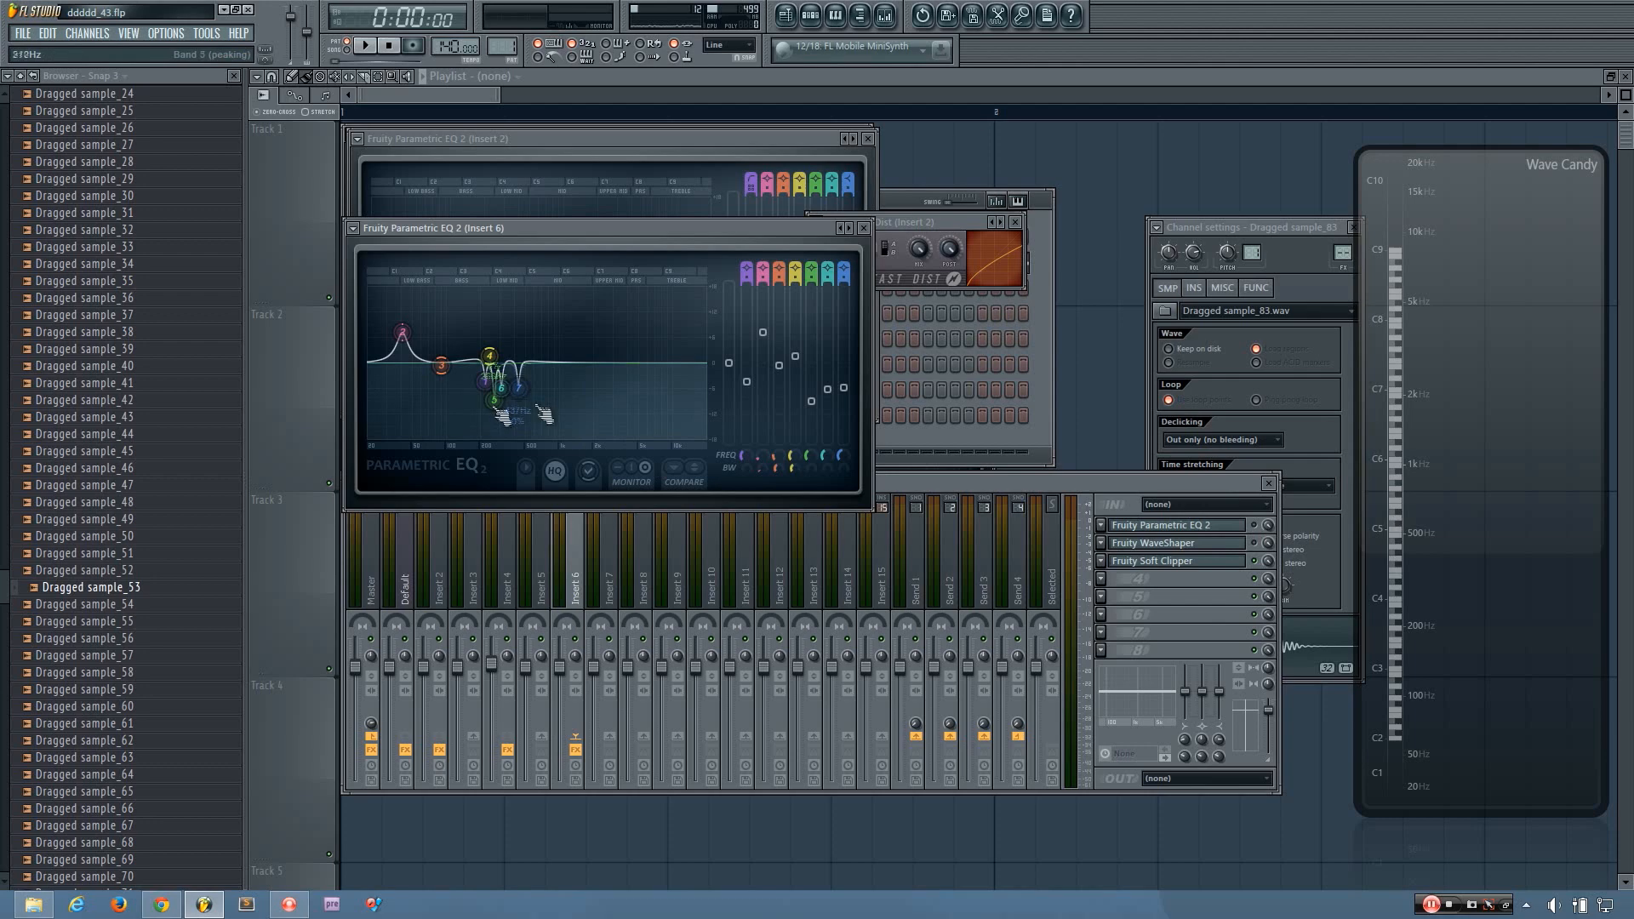
- Toggle Insert 6's Fruity Parametric EQ 2 and play test notes to hear its effect
{"action": "left_click", "coordinate": [1256, 529]}
{"action": "key", "text": "v"}
{"action": "key", "text": "v"}
{"action": "key", "text": "v"}
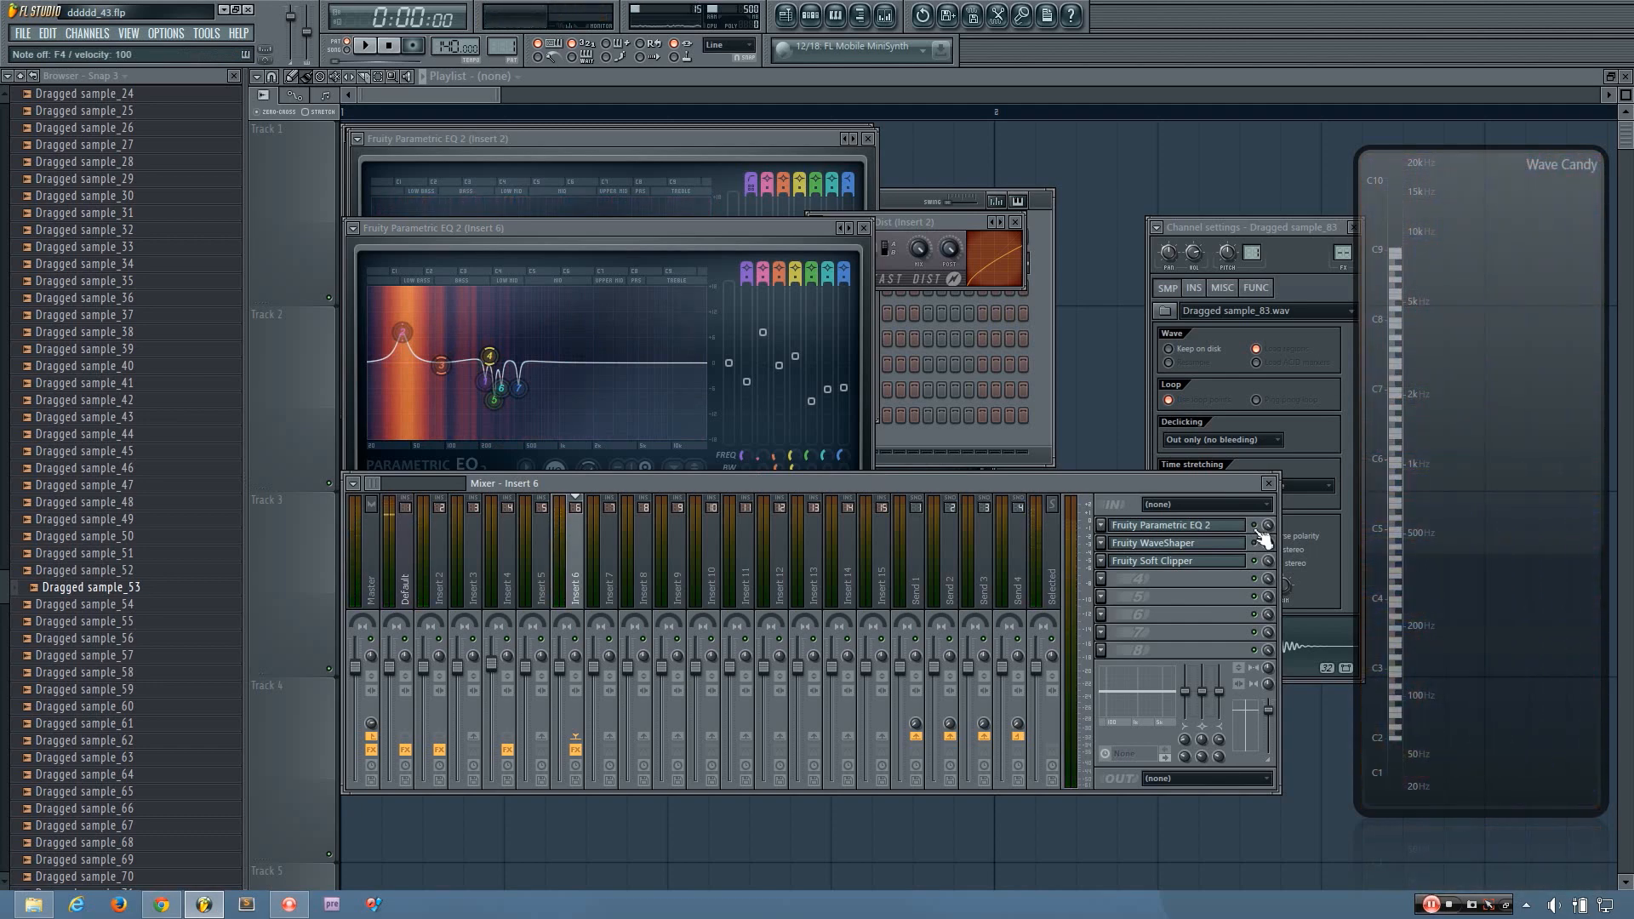
{"action": "key", "text": "v"}
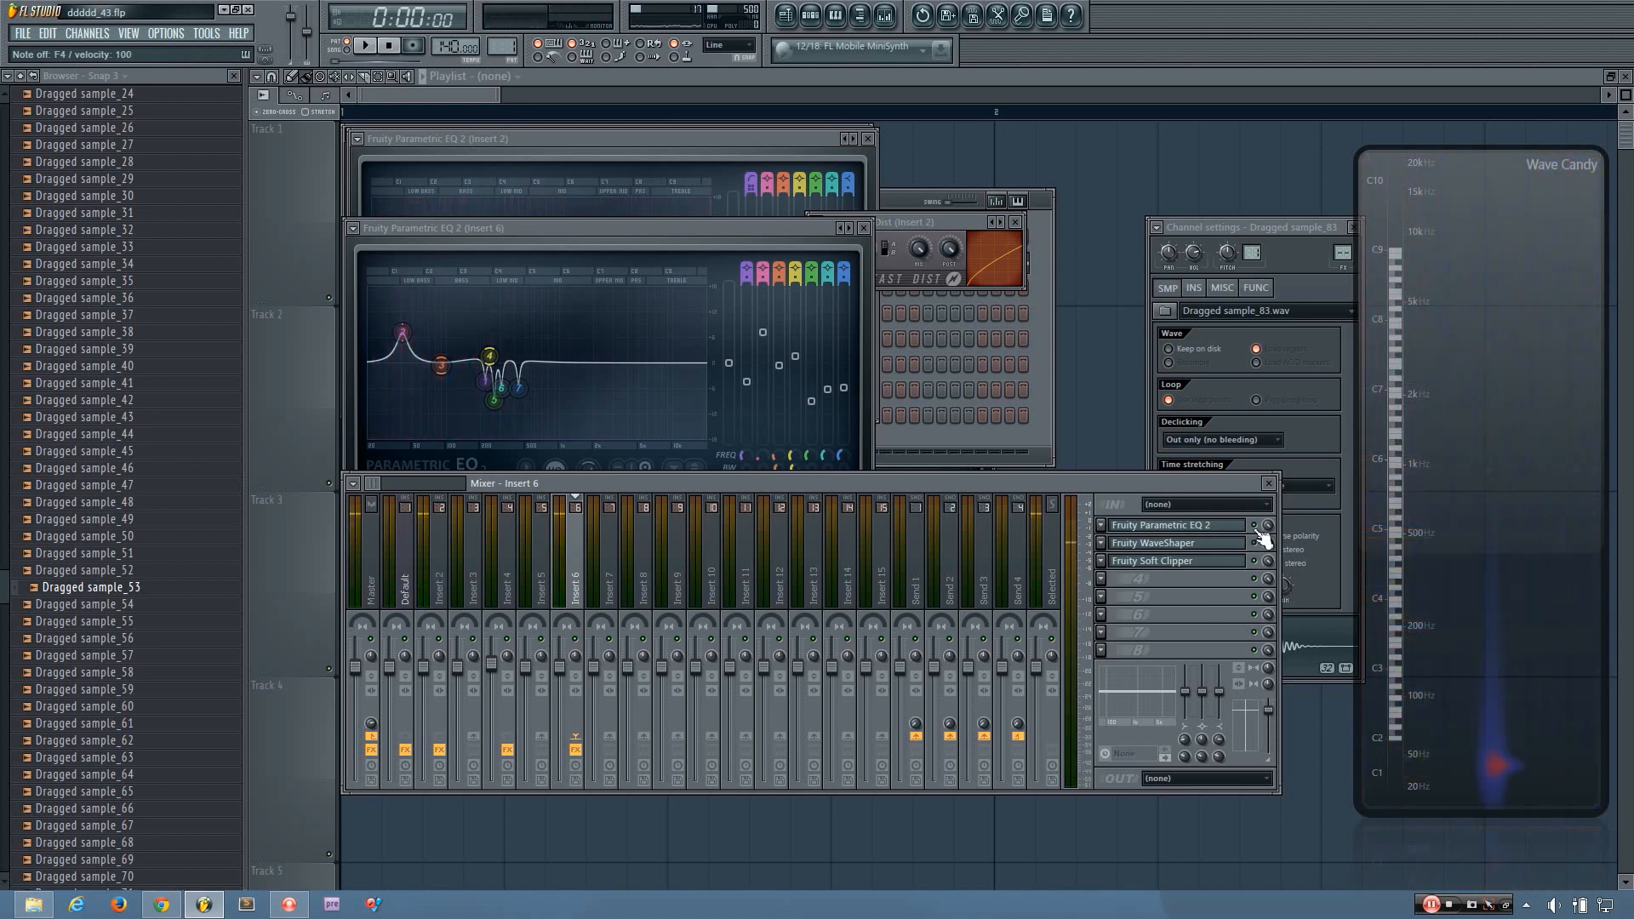
{"action": "key", "text": "v"}
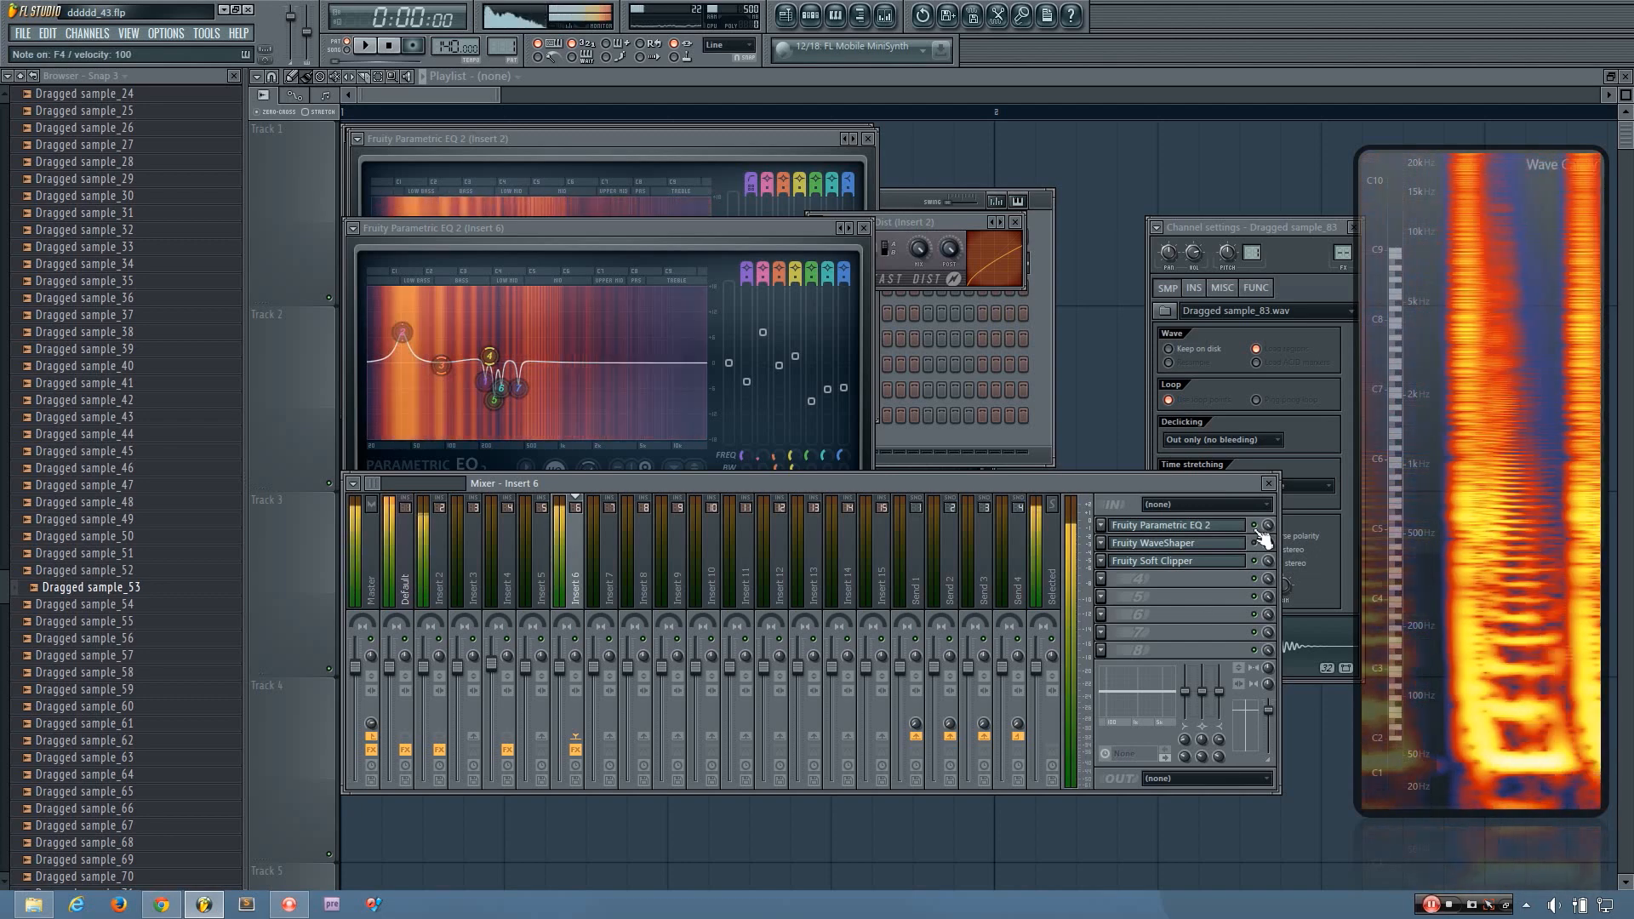
- Examine Insert 6's Fruity WaveShaper, toggle its slot off and on with test notes, and close its window
{"action": "left_click", "coordinate": [1225, 545]}
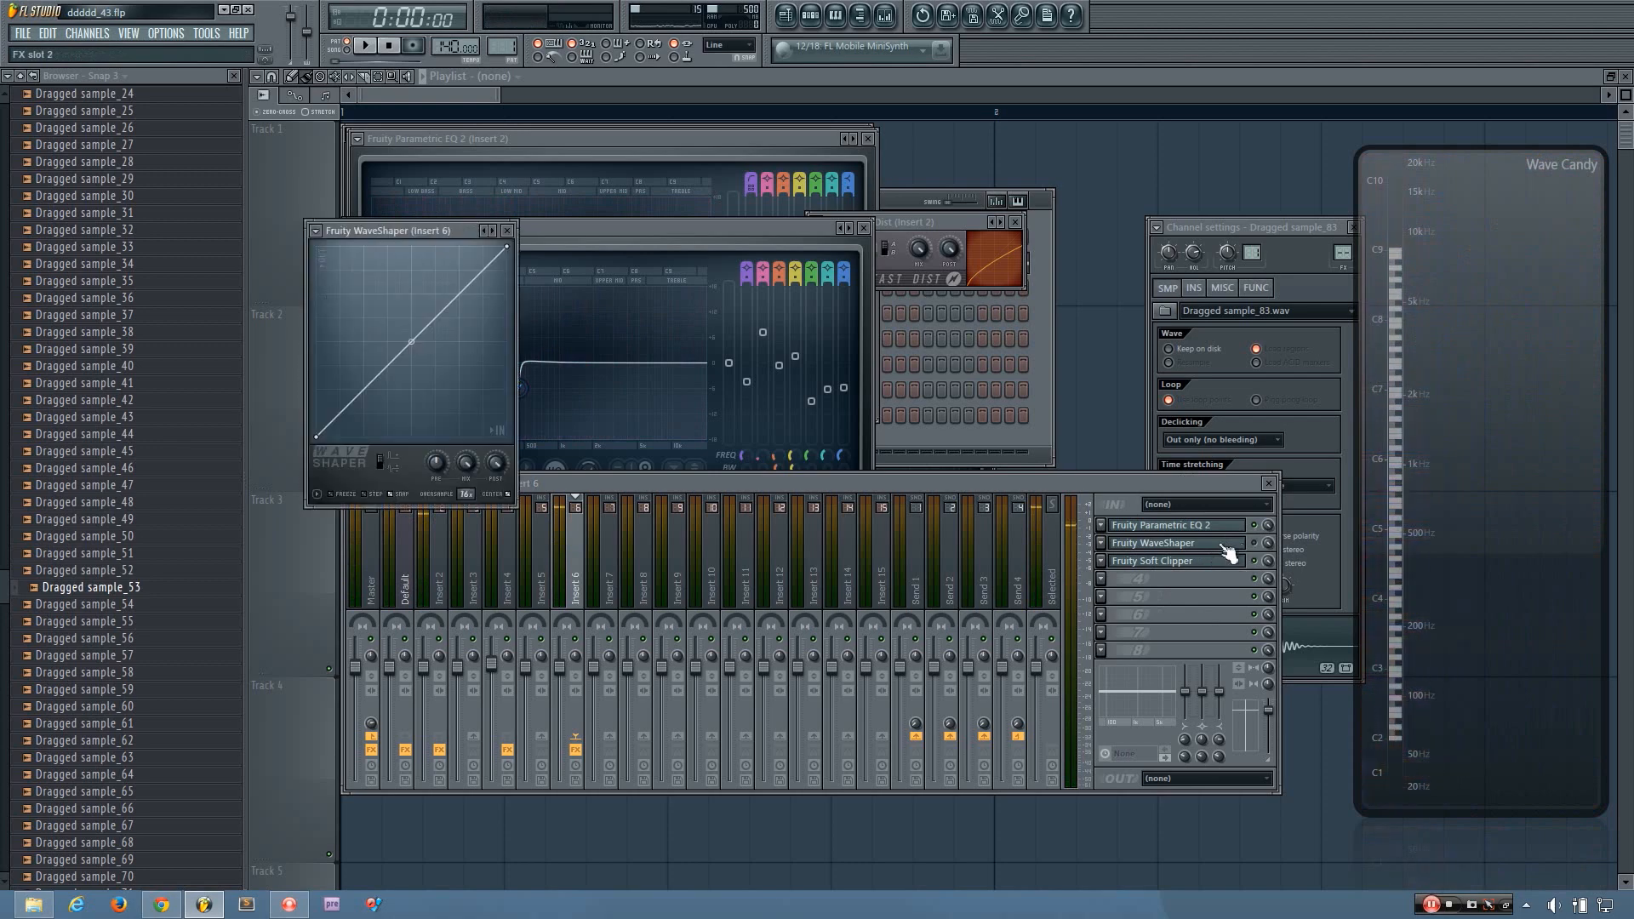
{"action": "left_click", "coordinate": [1226, 545]}
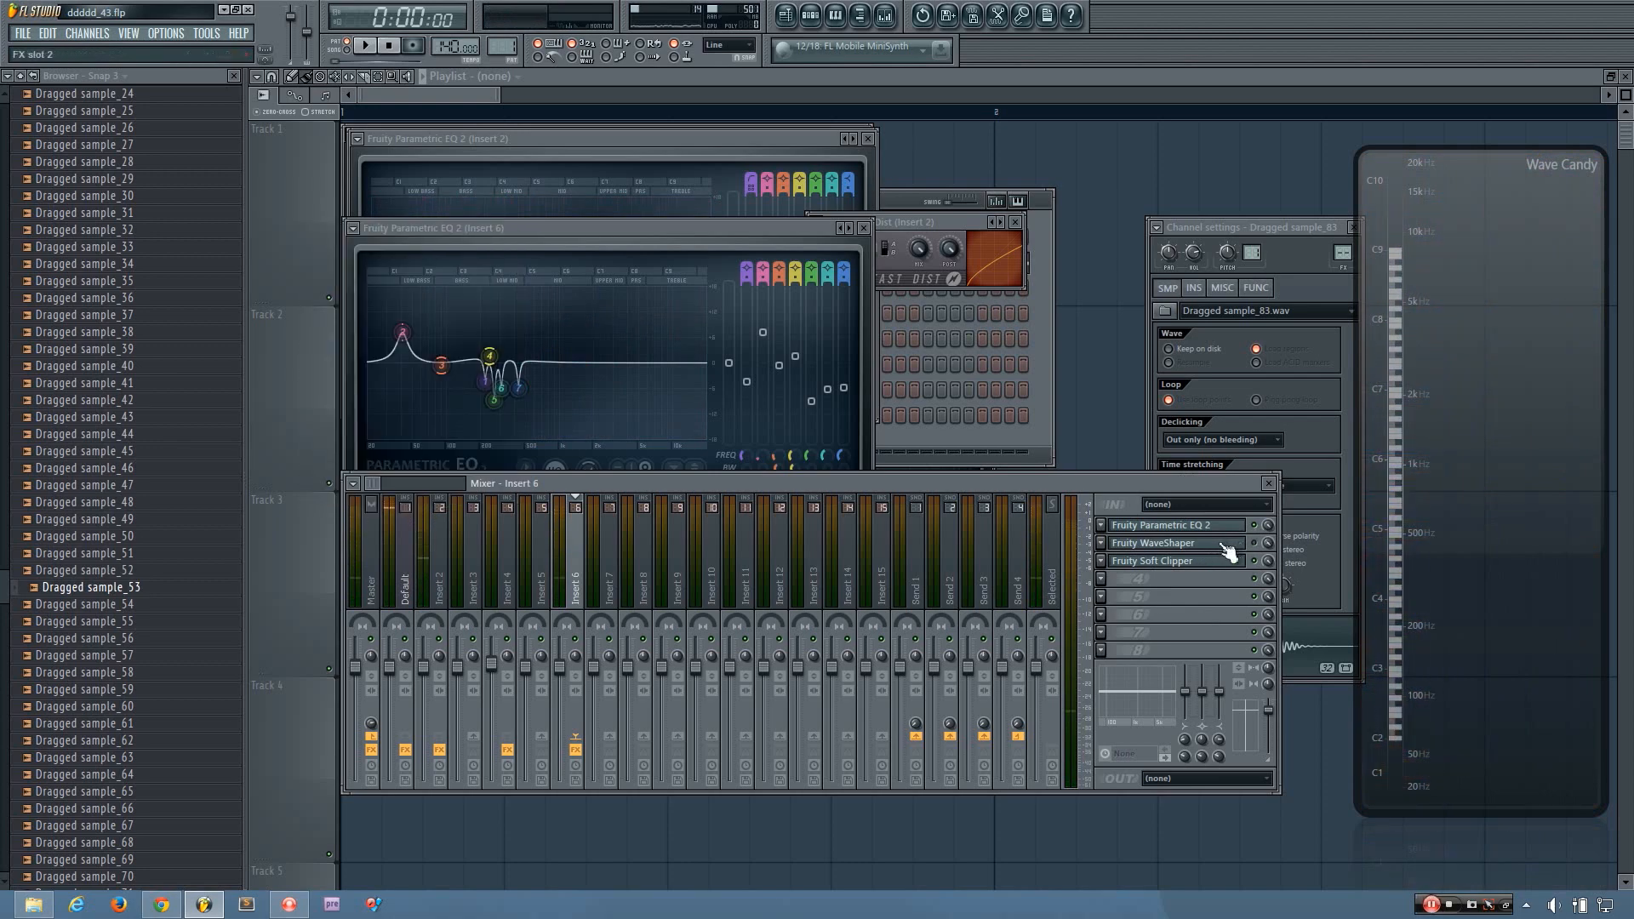
{"action": "left_click", "coordinate": [1225, 545]}
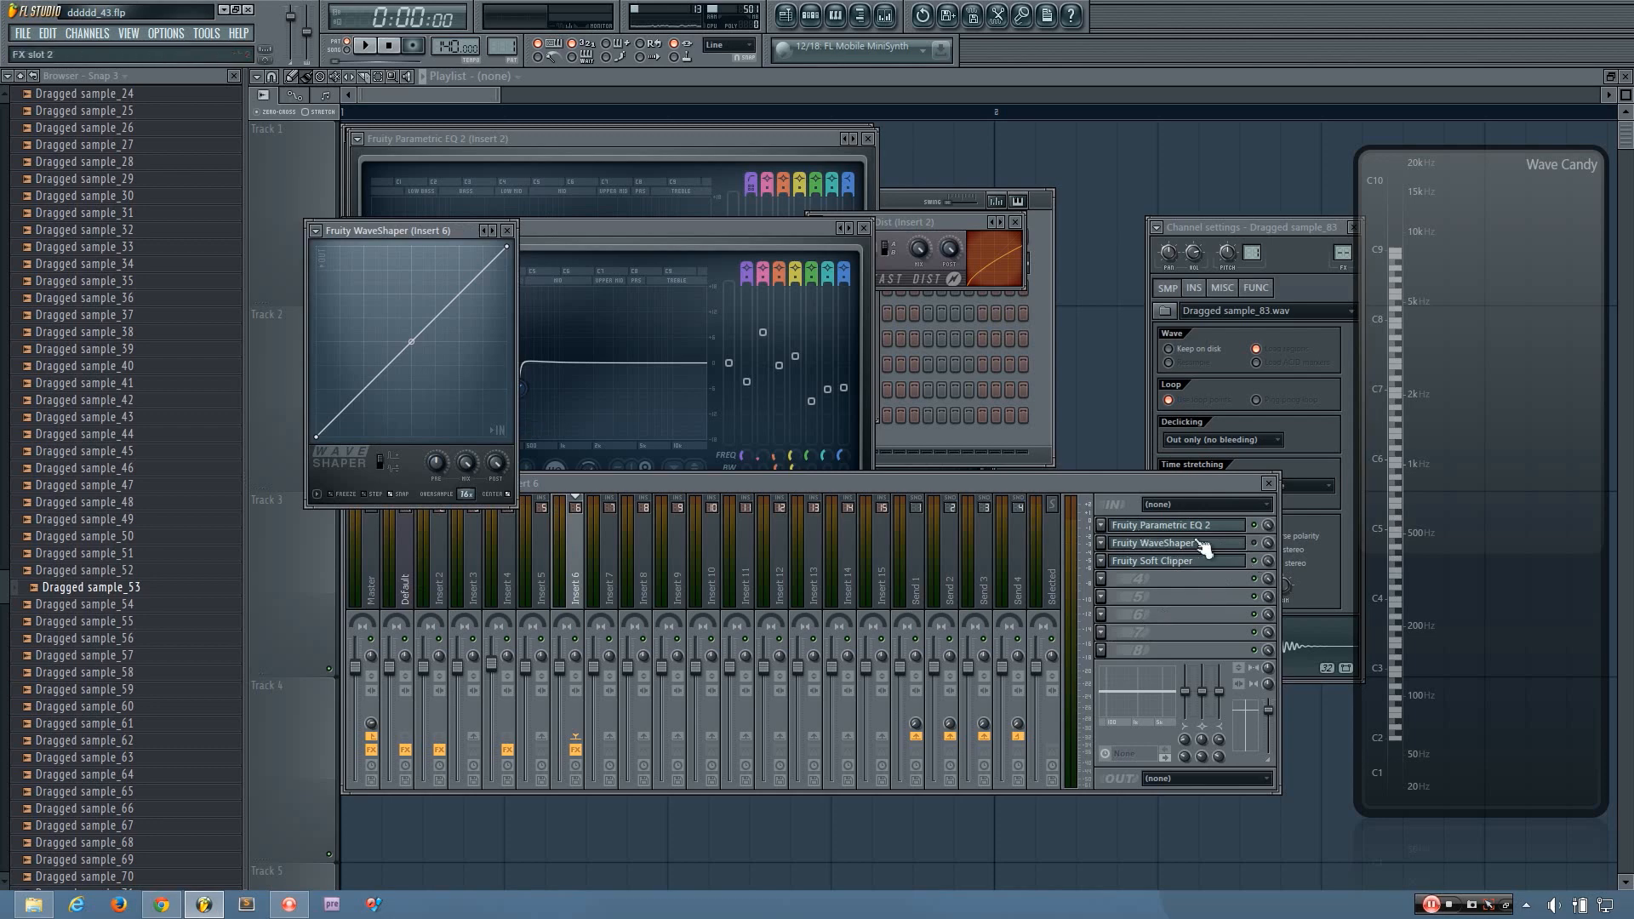
{"action": "left_click", "coordinate": [1255, 543]}
{"action": "left_click", "coordinate": [1254, 543]}
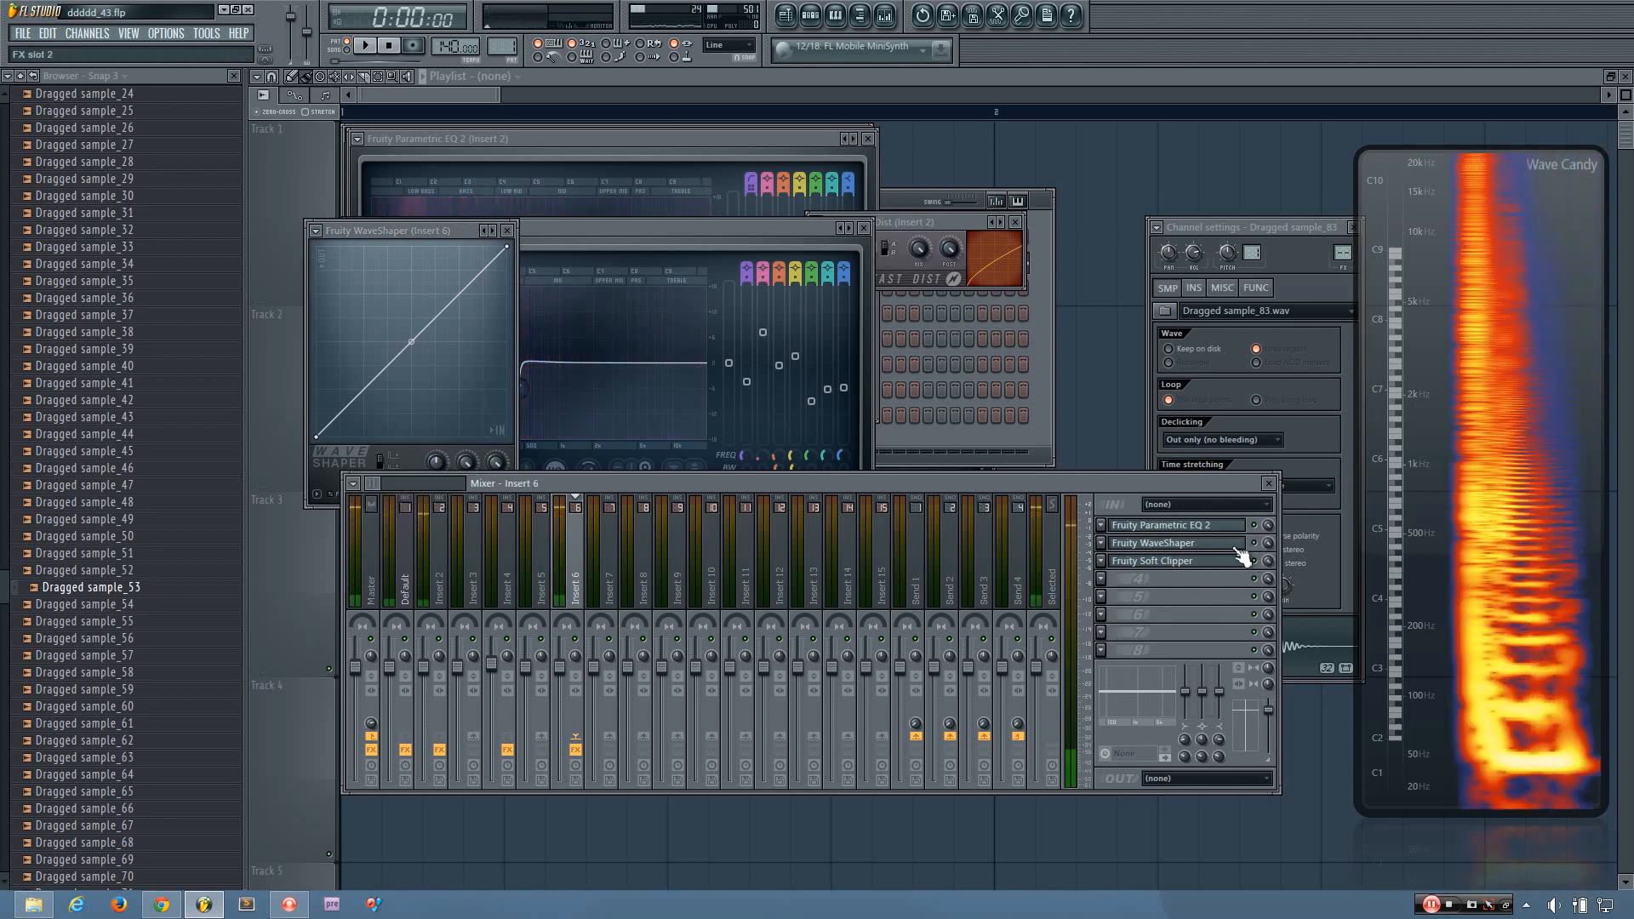
{"action": "left_click", "coordinate": [1227, 547]}
{"action": "key", "text": "v"}
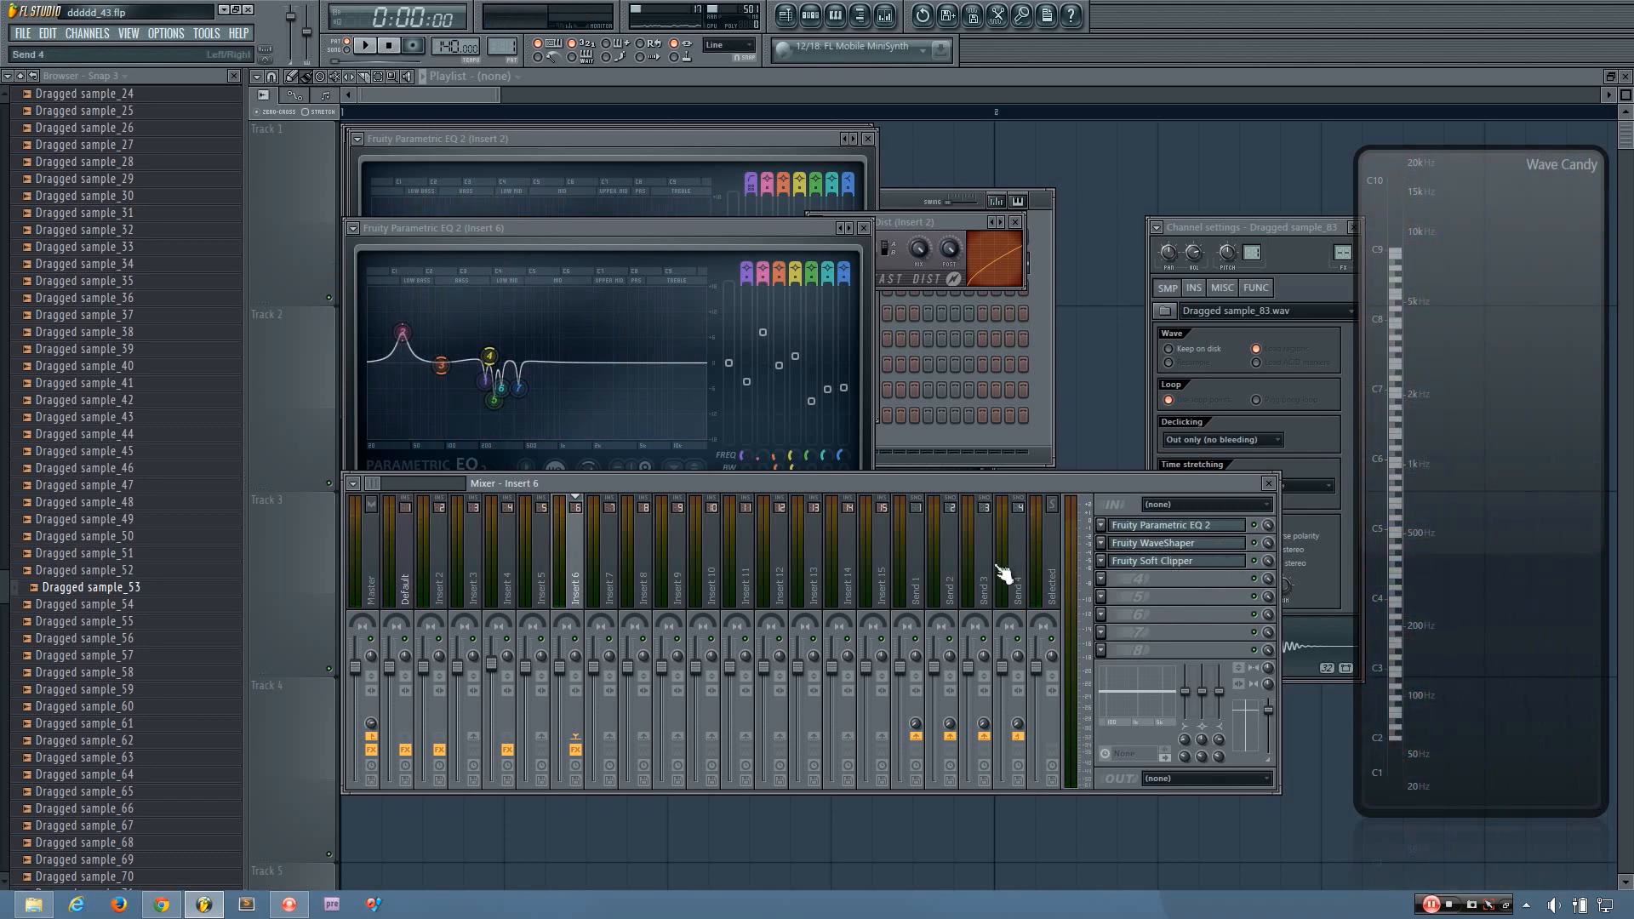
- Play test notes while switching between the Insert 4 and Insert 6 mixer tracks
{"action": "key", "text": "v"}
{"action": "left_click", "coordinate": [506, 568]}
{"action": "key", "text": "v"}
{"action": "left_click", "coordinate": [562, 568]}
{"action": "key", "text": "v"}
{"action": "key", "text": "v"}
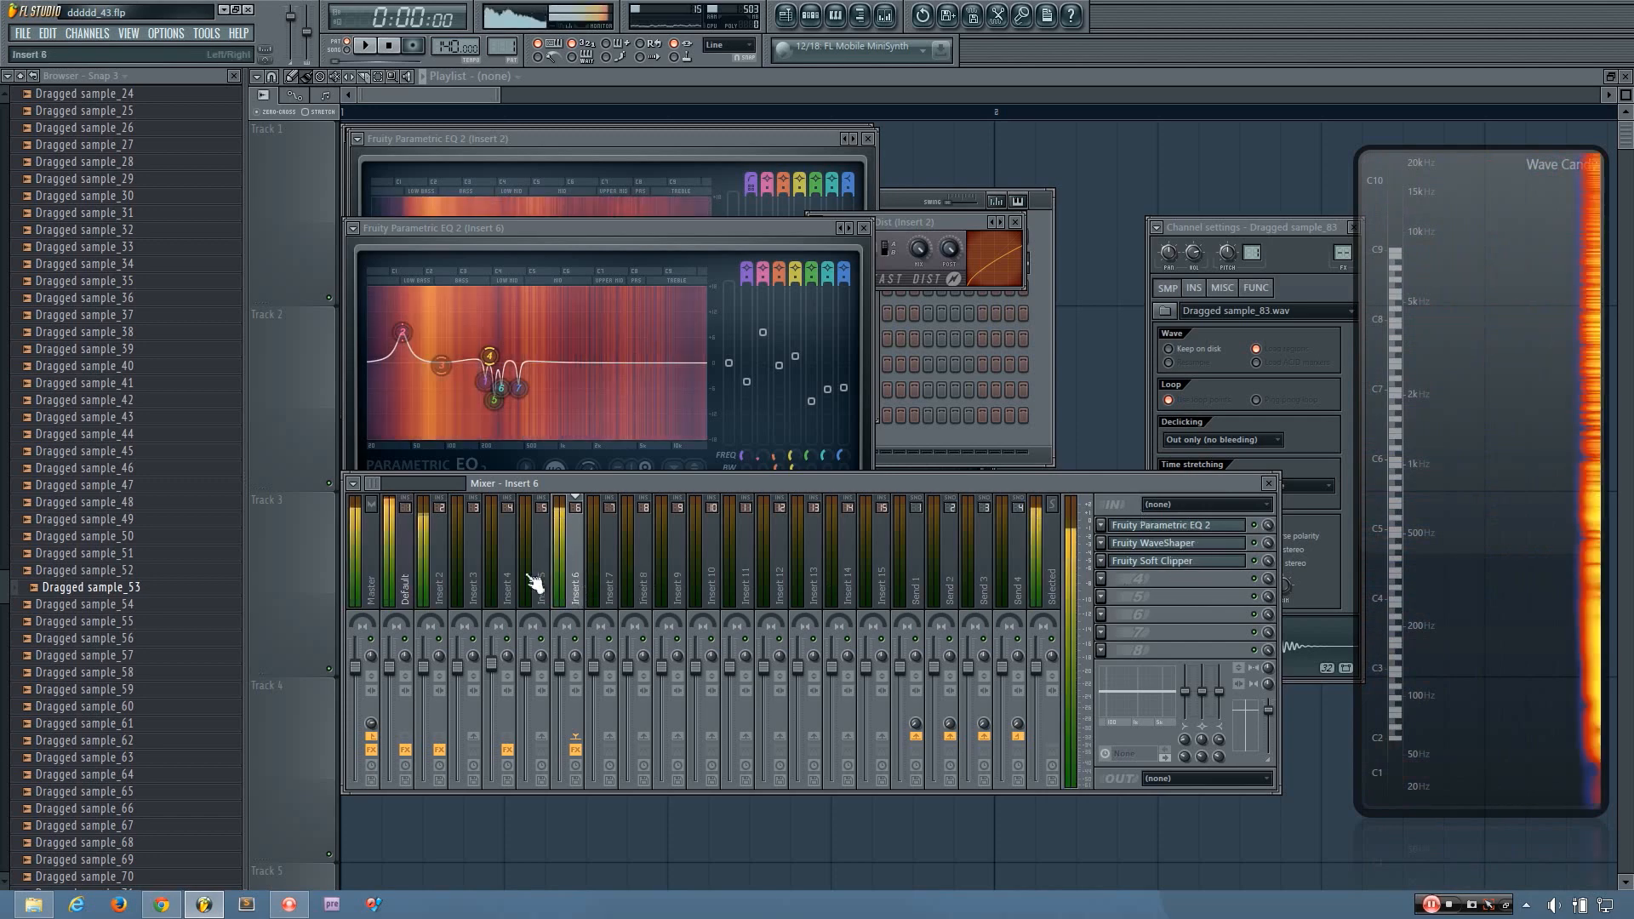
- Check Insert 2's send to Insert 4, and select the Insert 4 mixer track
{"action": "left_click", "coordinate": [442, 584]}
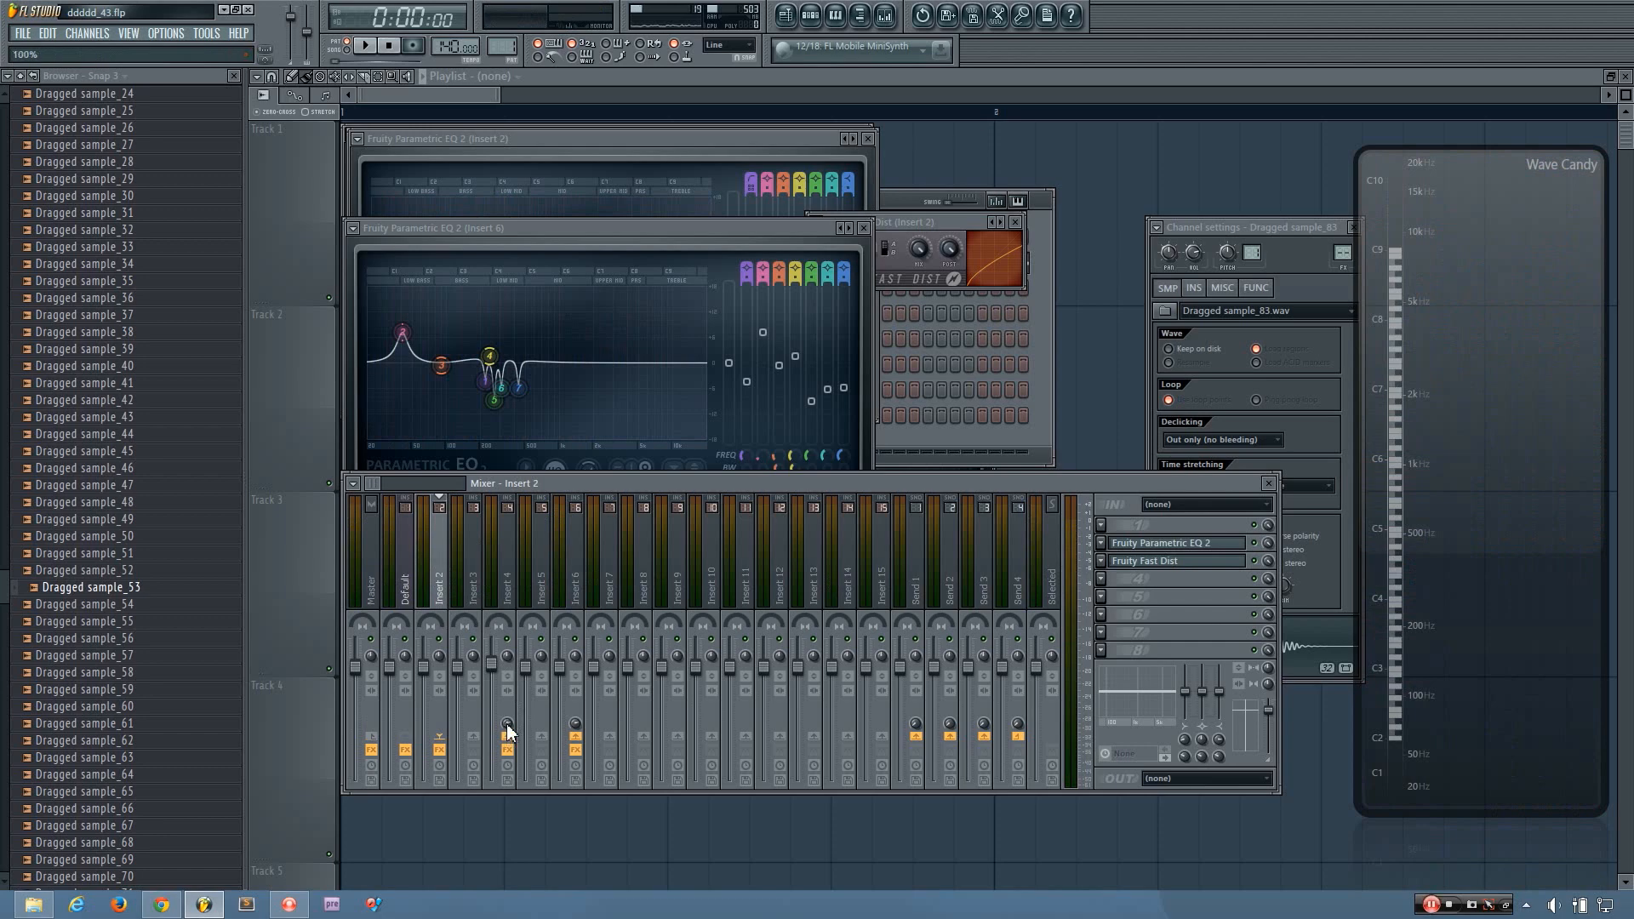
{"action": "key", "text": "z"}
{"action": "left_click", "coordinate": [508, 584]}
{"action": "key", "text": "z"}
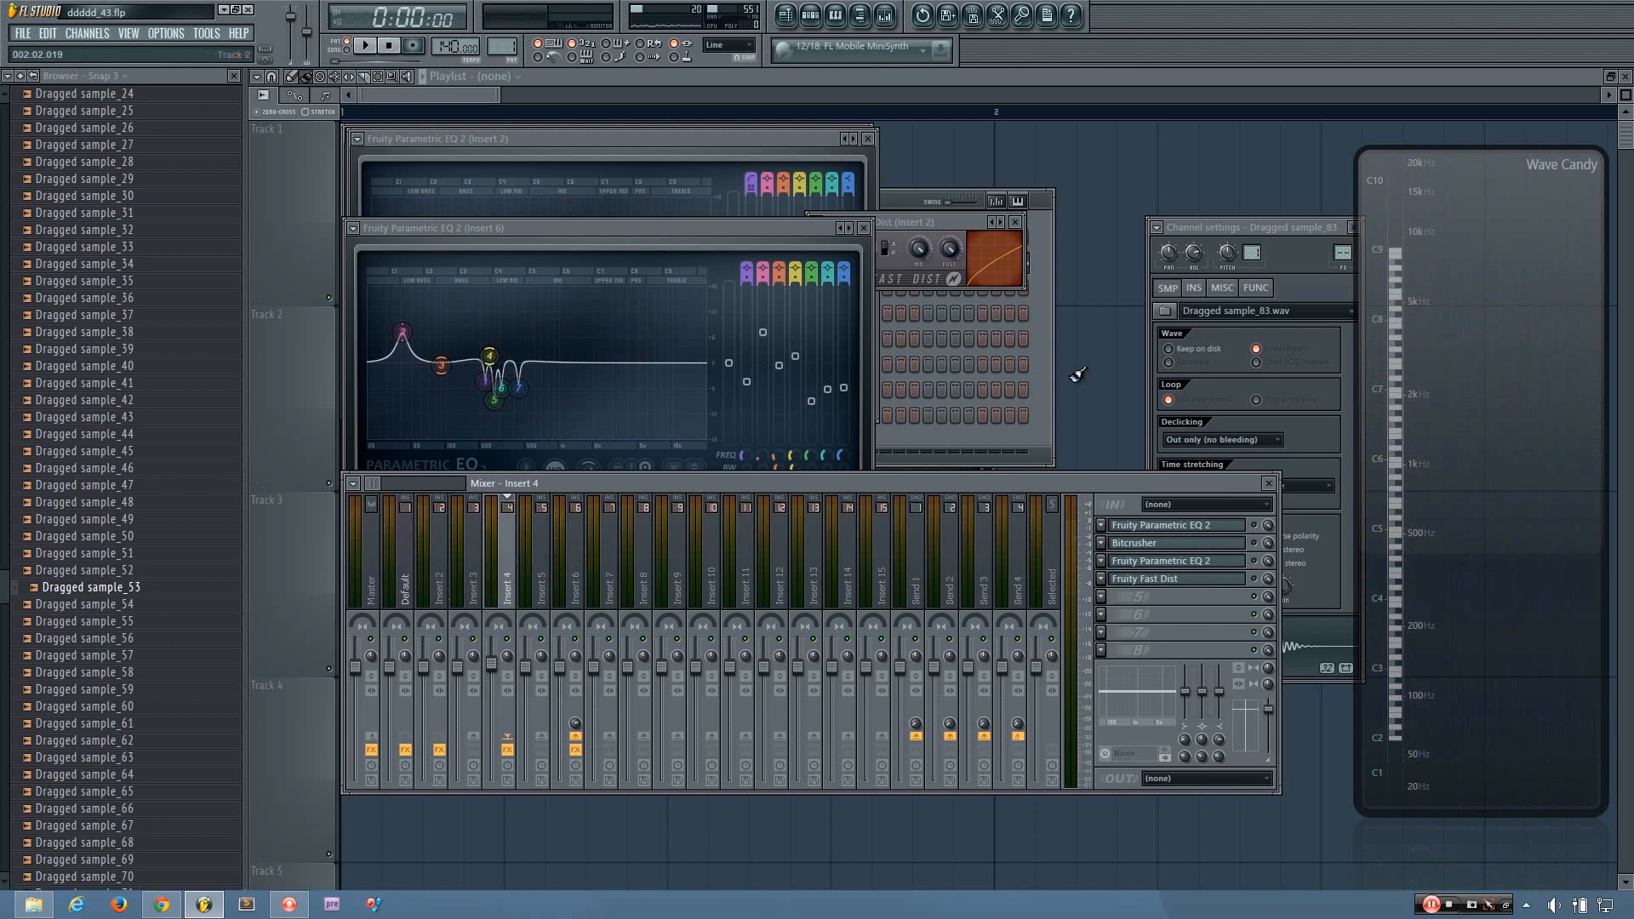
- Open Insert 4's slot 1 Fruity Parametric EQ 2 and toggle it with a test note
{"action": "left_click", "coordinate": [1194, 526]}
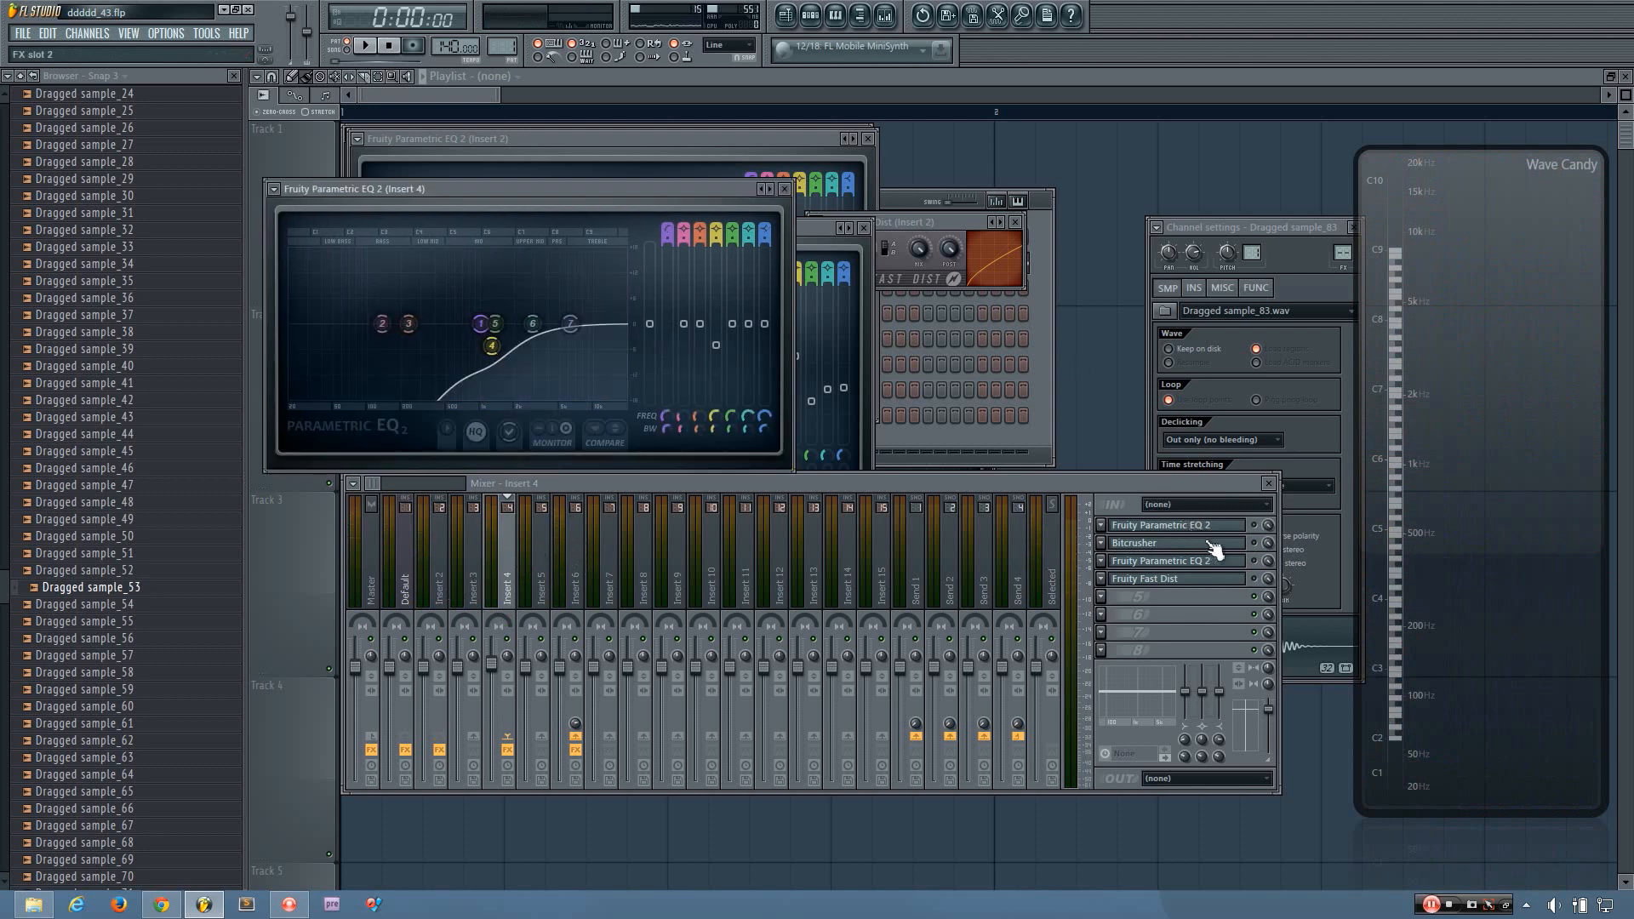
{"action": "left_click", "coordinate": [1254, 525]}
{"action": "key", "text": "v"}
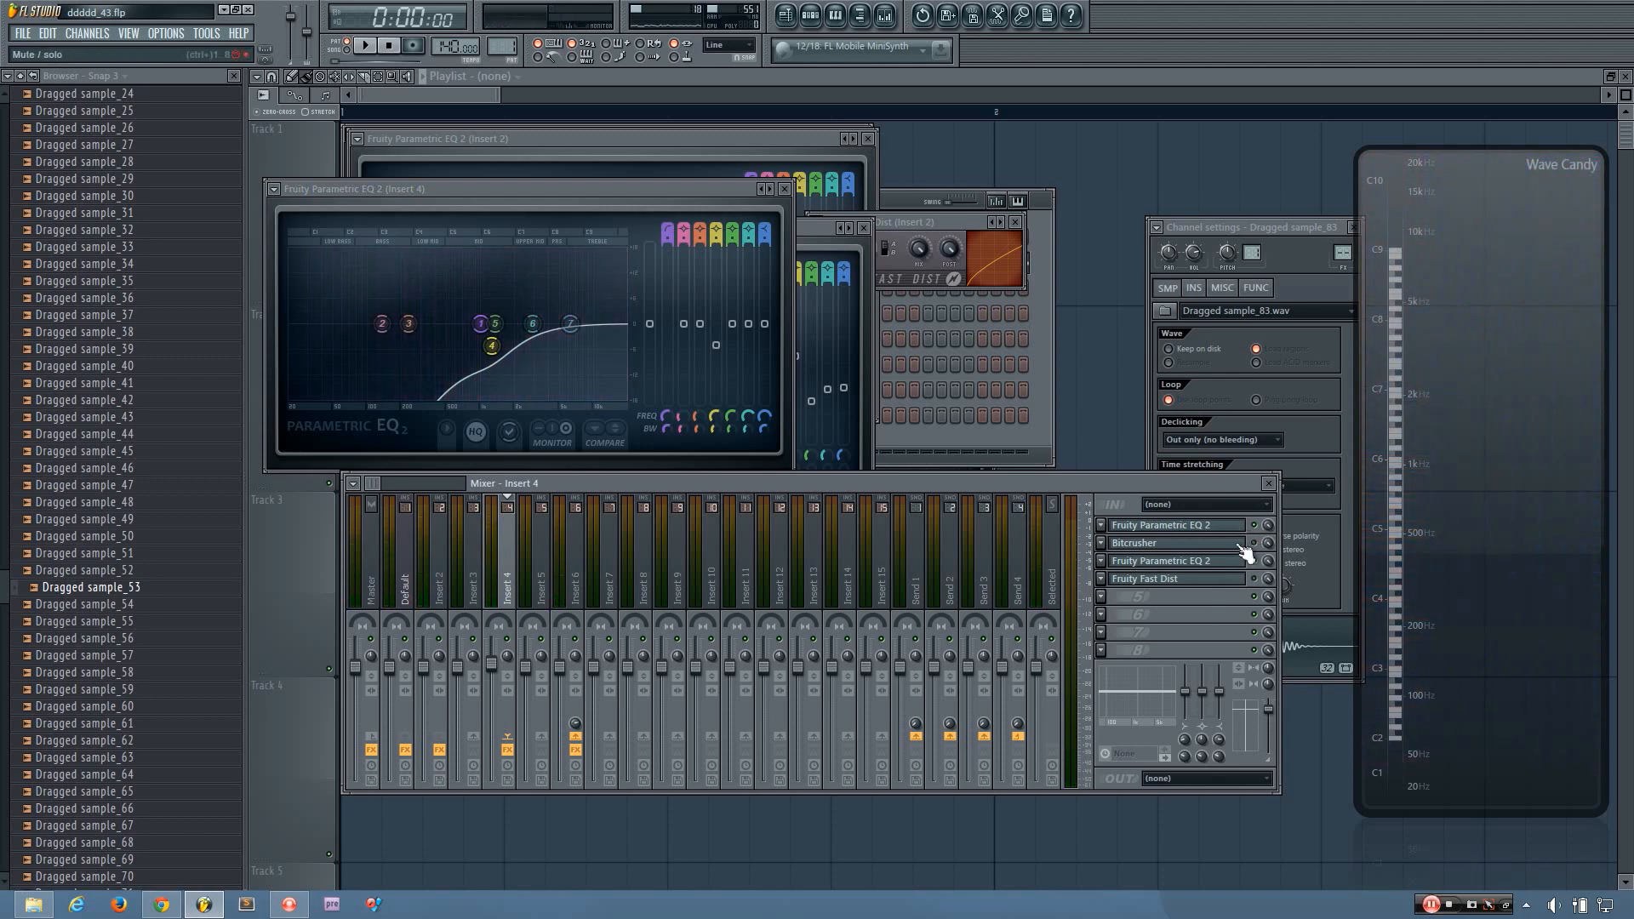
- Open Insert 4's Bitcrusher, move its window off the EQ curve, and play test notes to hear its effect
{"action": "left_click", "coordinate": [1231, 546]}
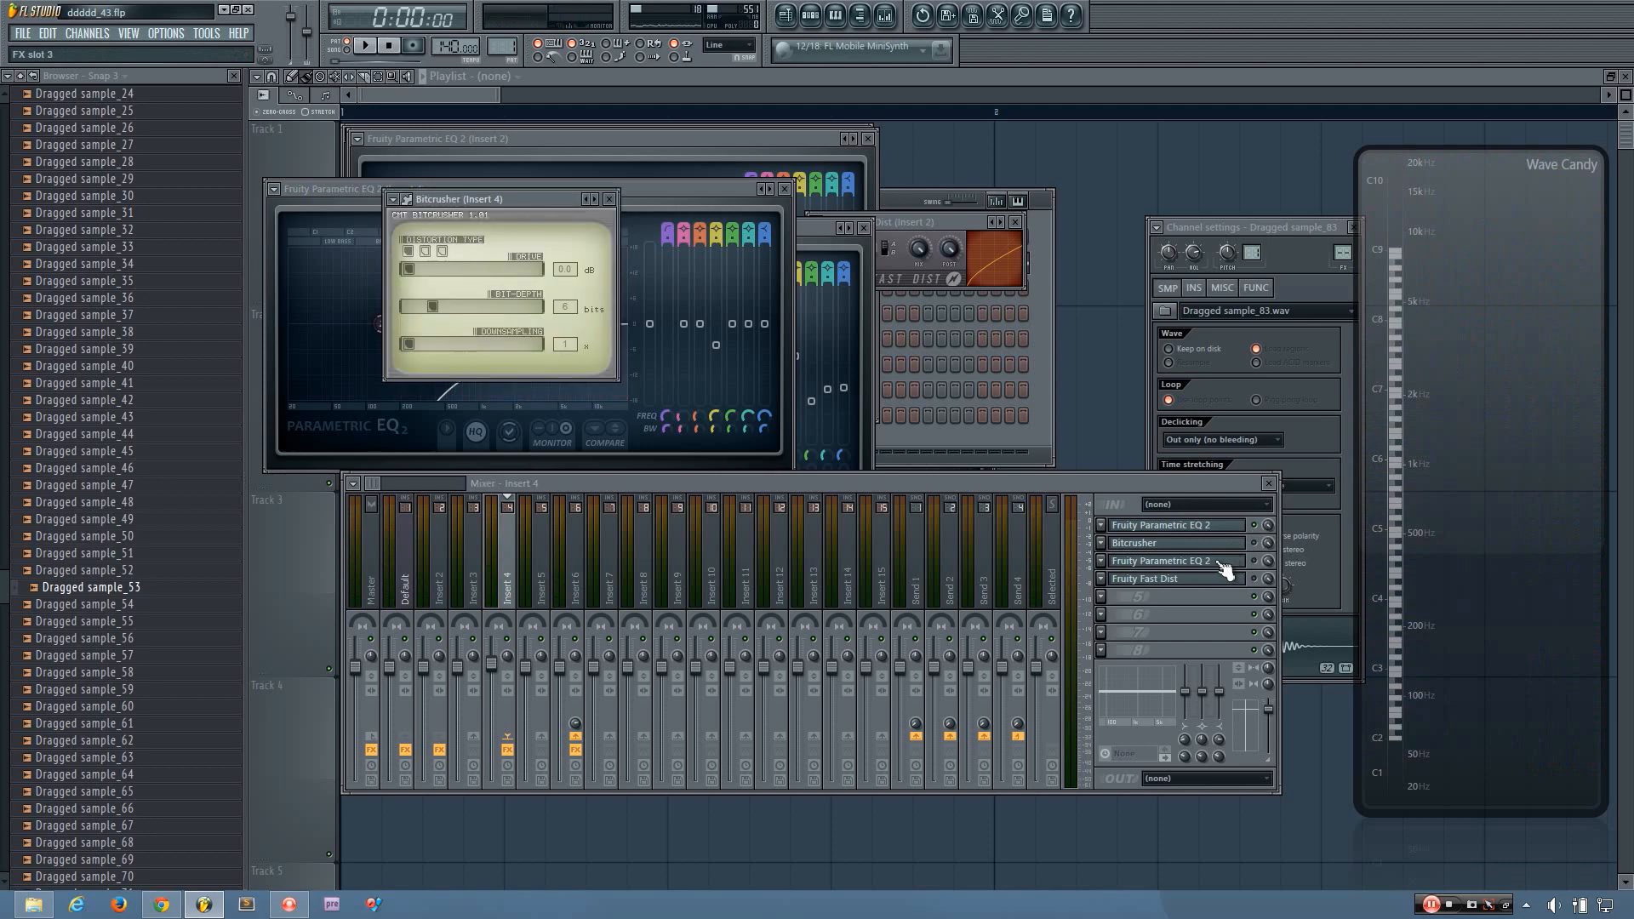
{"action": "left_click_drag", "start_coordinate": [537, 201], "coordinate": [644, 175]}
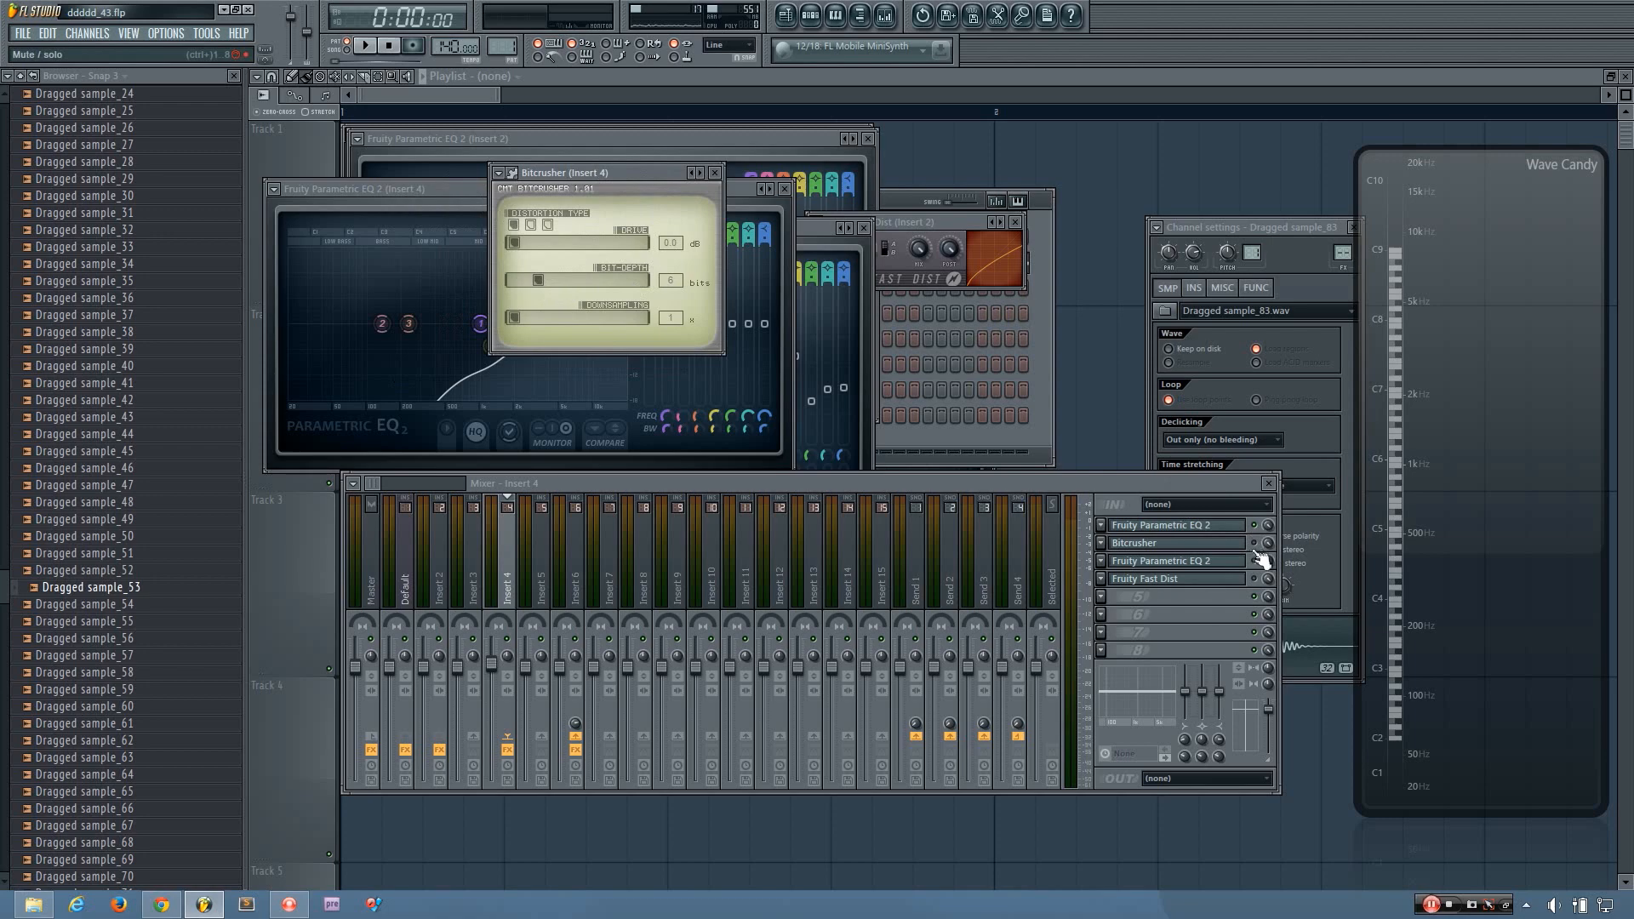
{"action": "key", "text": "v"}
{"action": "key", "text": "v"}
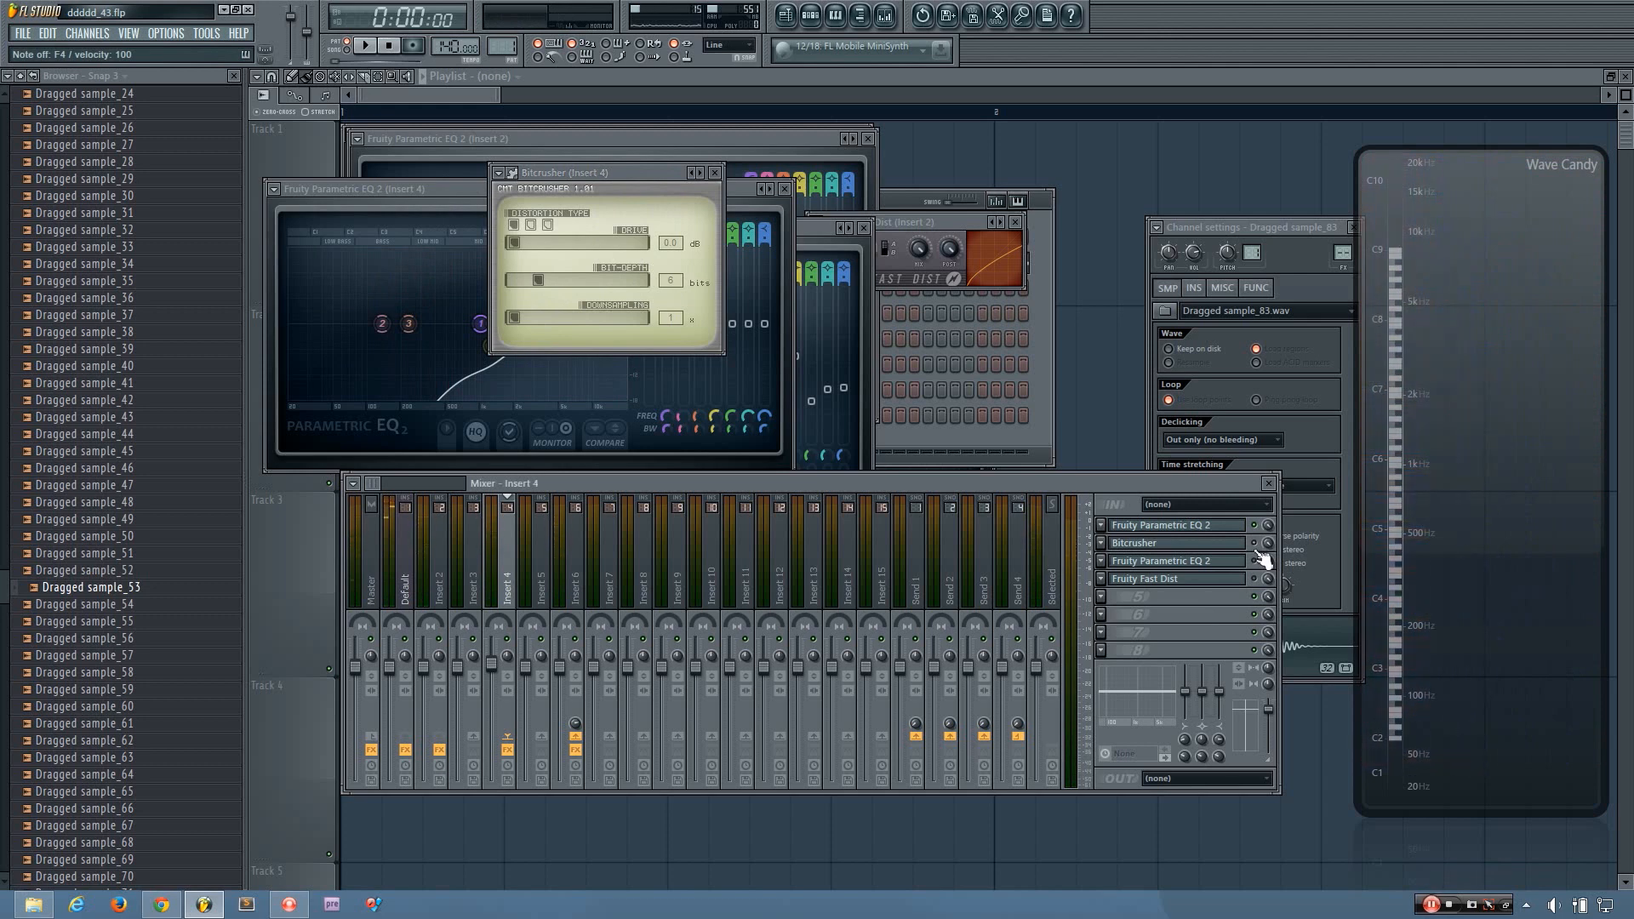
{"action": "key", "text": "v"}
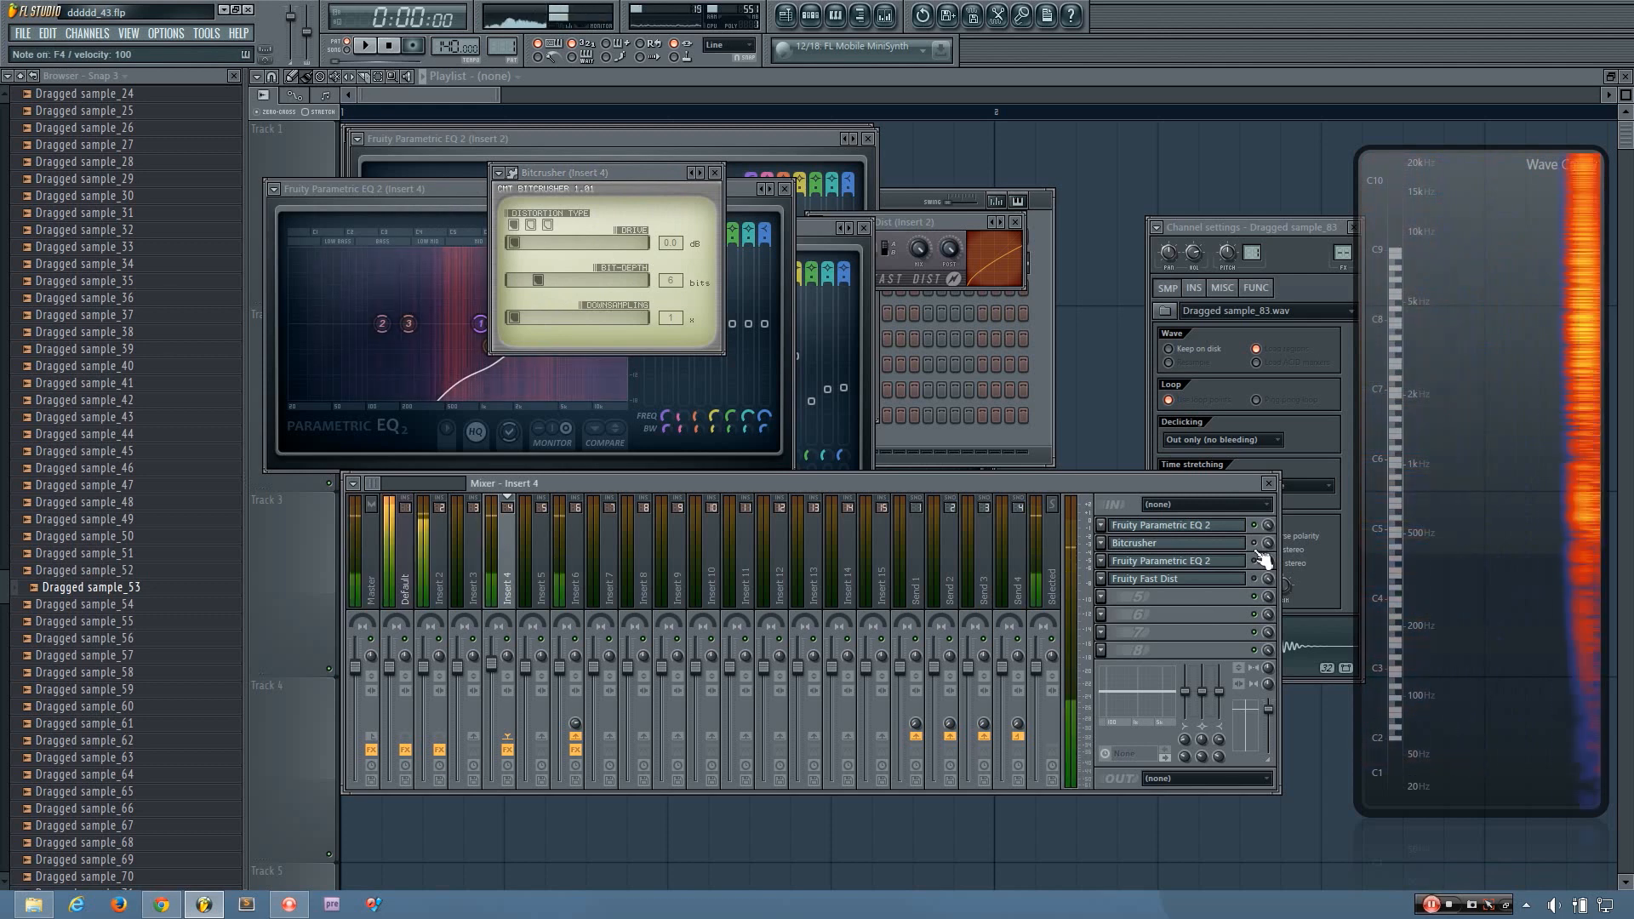
{"action": "key", "text": "v"}
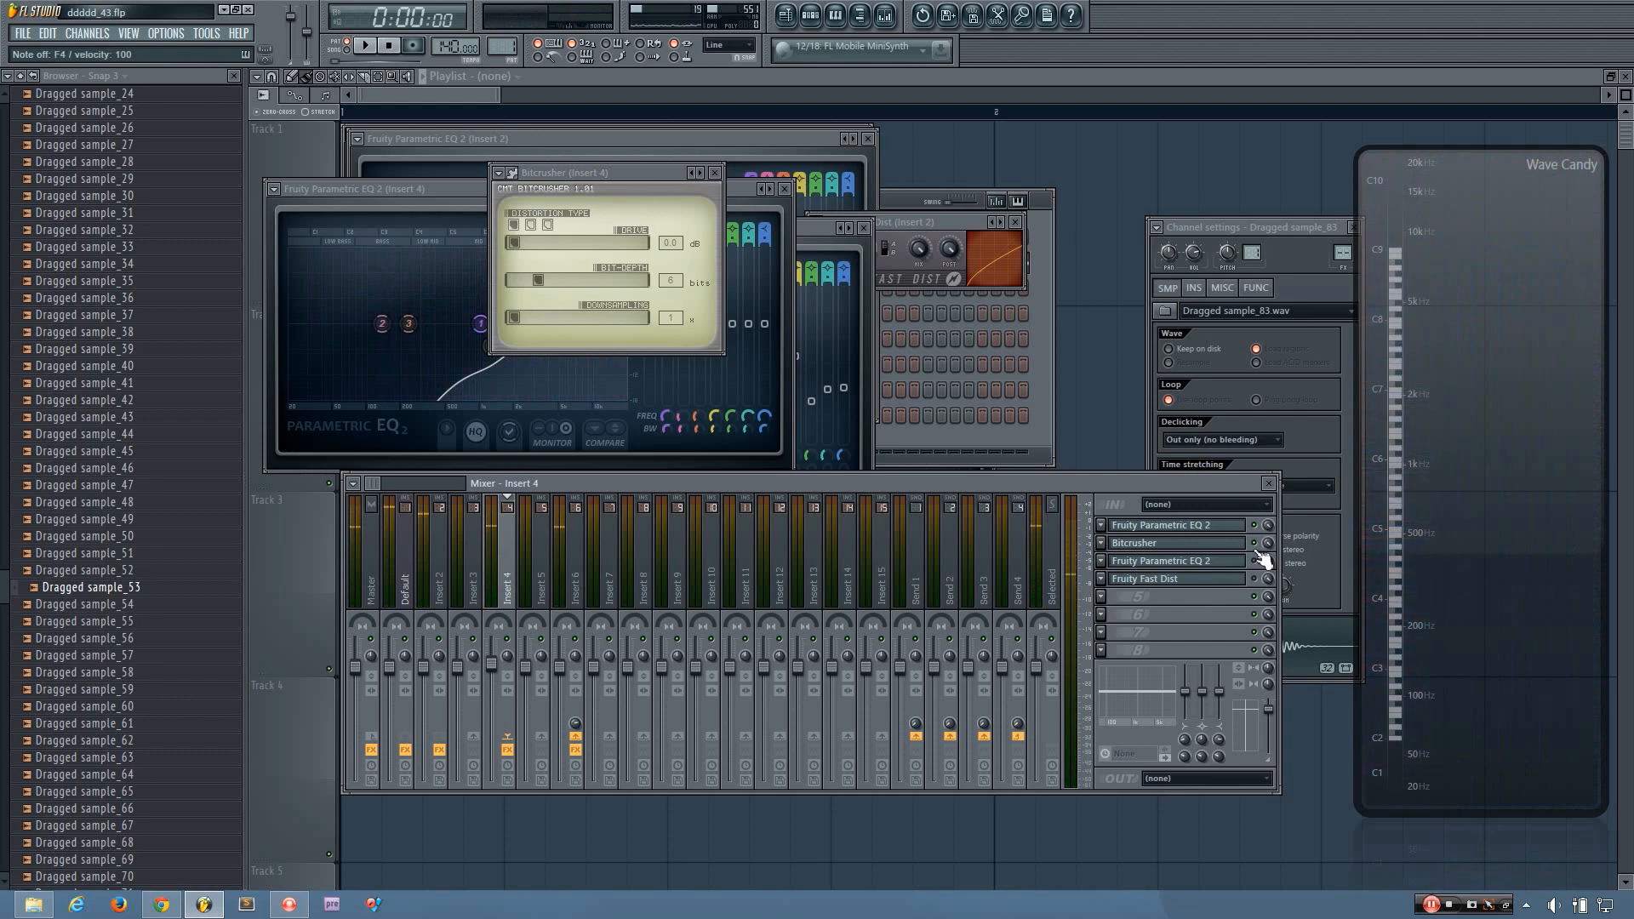
- Examine Insert 4's slot 3 Fruity Parametric EQ 2 and Fruity Fast Dist, toggling the EQ with test notes
{"action": "left_click", "coordinate": [1213, 566]}
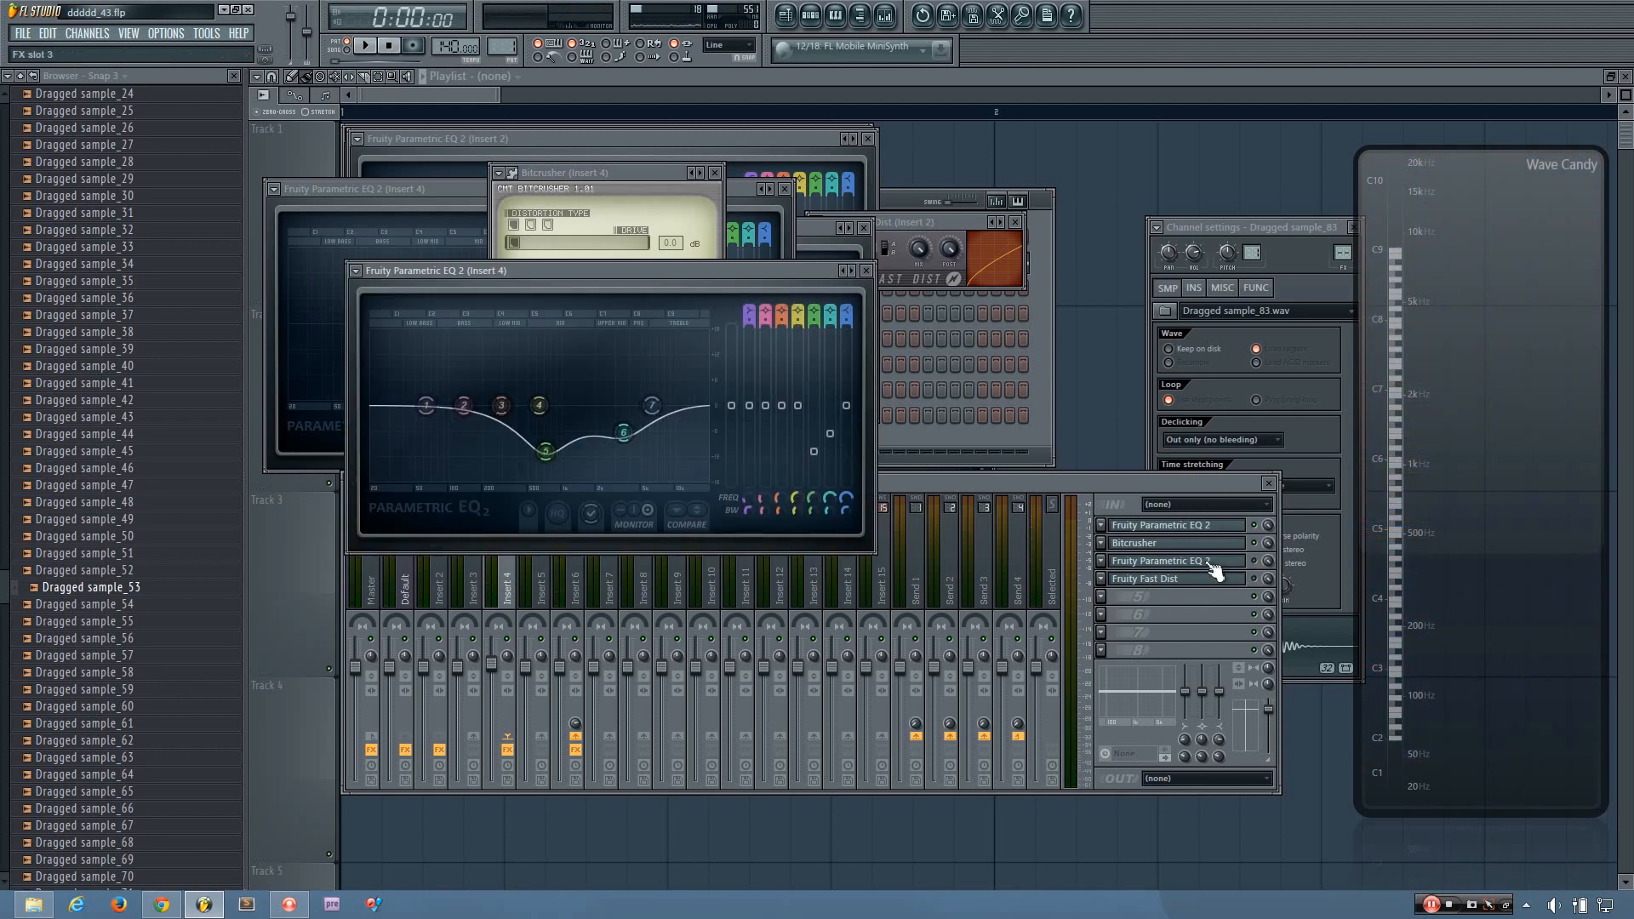
{"action": "left_click", "coordinate": [1197, 579]}
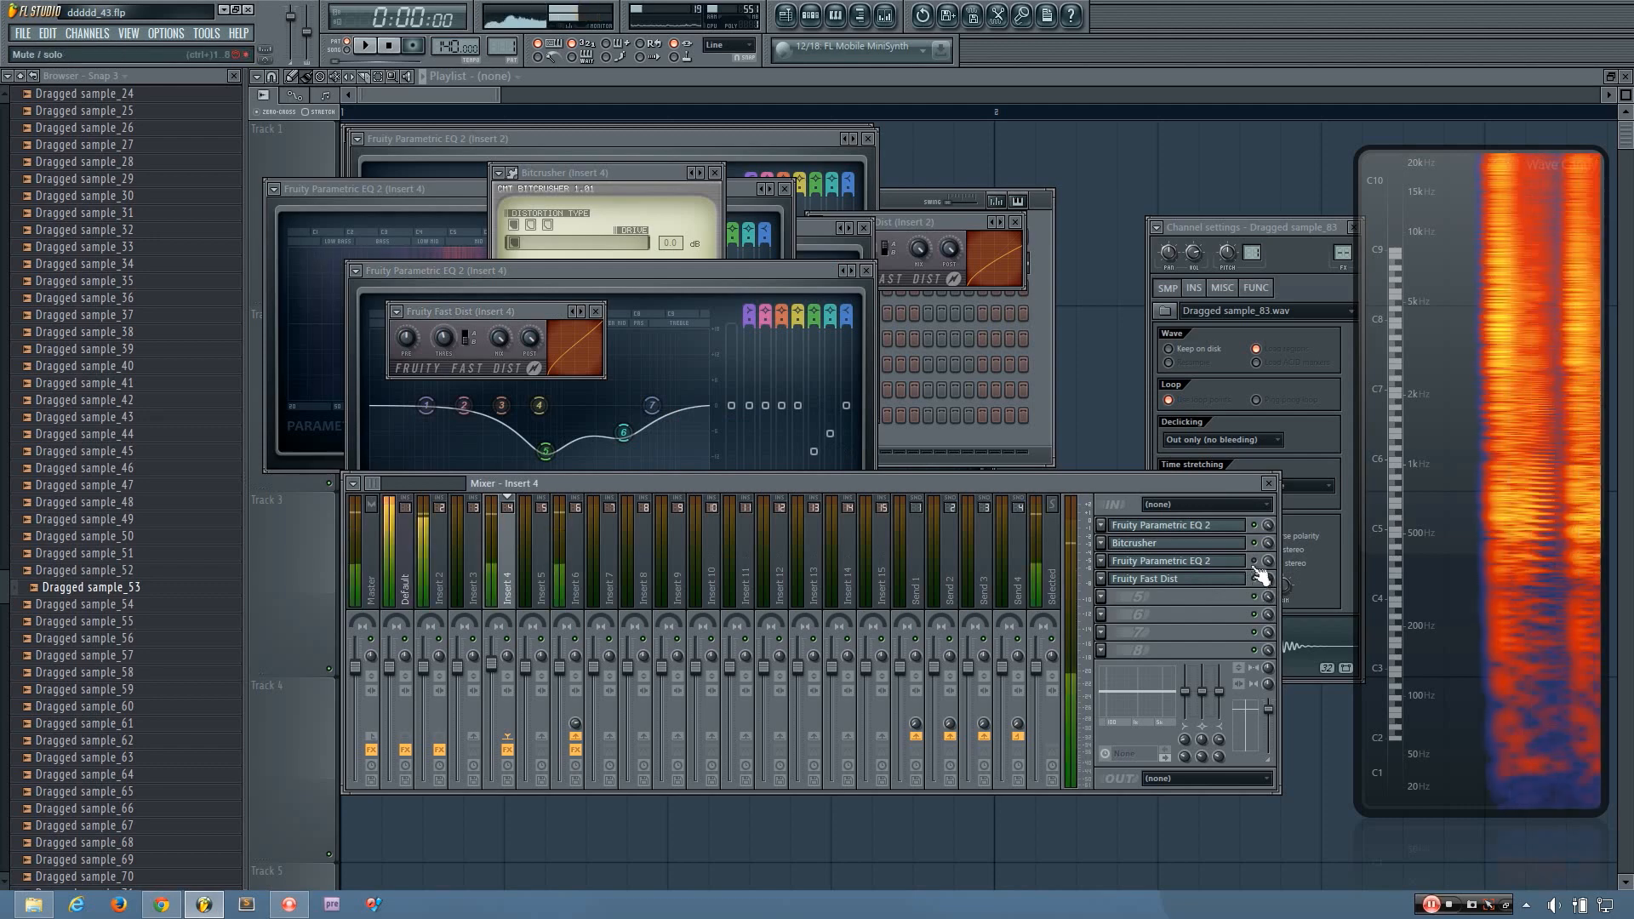
{"action": "left_click", "coordinate": [1251, 563]}
{"action": "left_click", "coordinate": [1254, 562]}
{"action": "left_click", "coordinate": [1222, 567]}
{"action": "left_click", "coordinate": [1219, 567]}
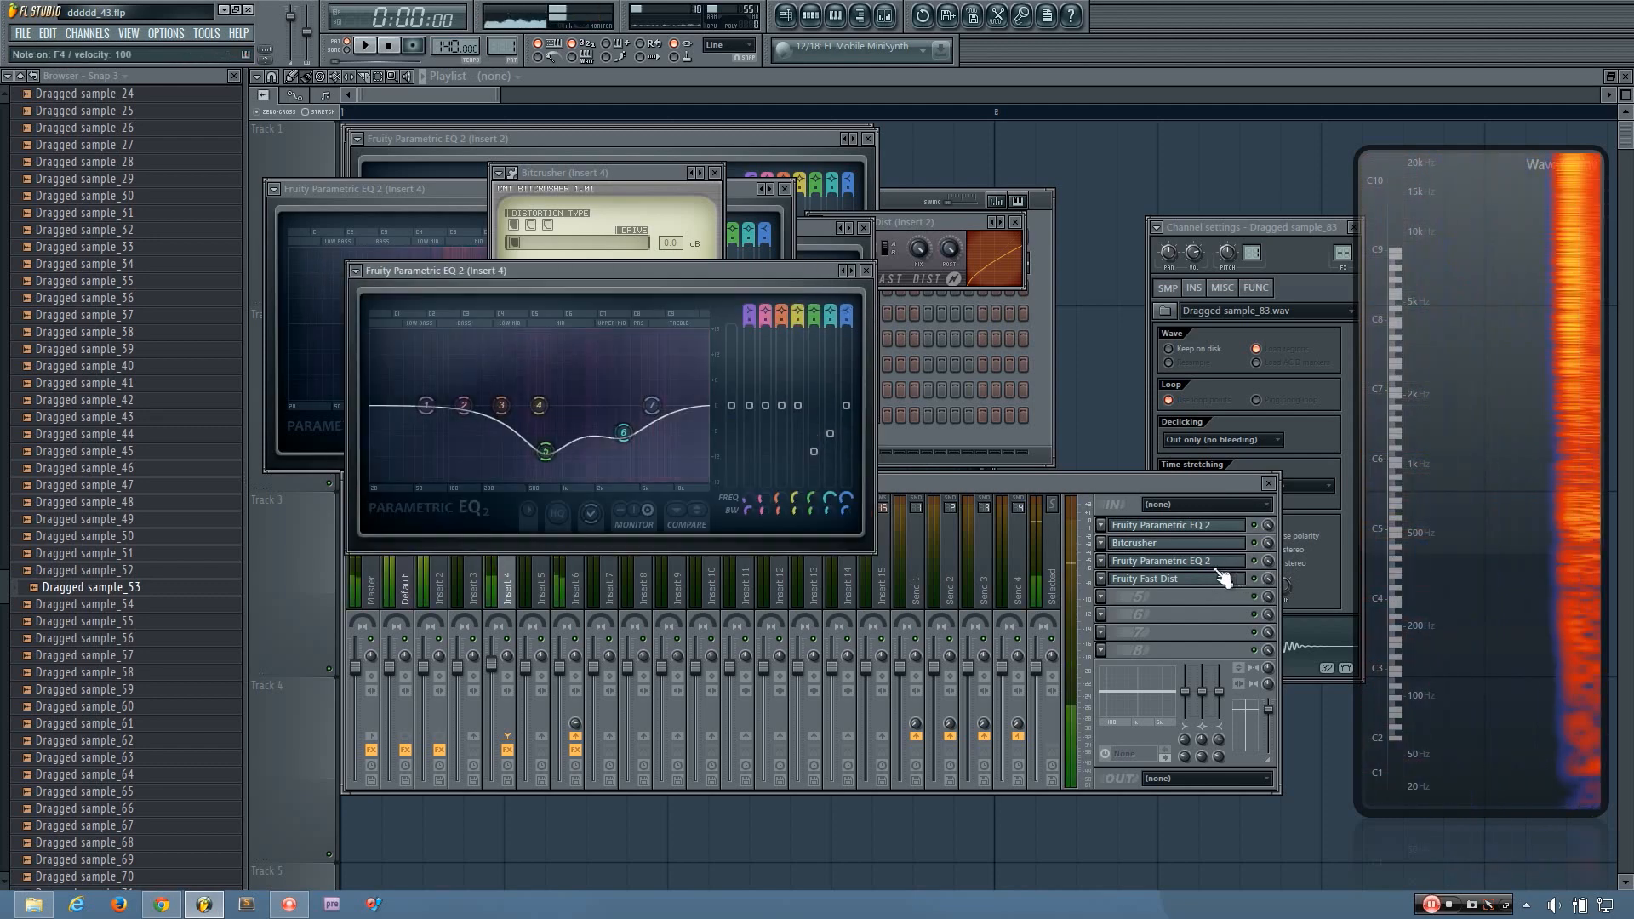
- Reselect the Insert 4 mixer track and toggle its mute with test notes to hear its contribution to the kick
{"action": "left_click_drag", "start_coordinate": [539, 585], "coordinate": [448, 588]}
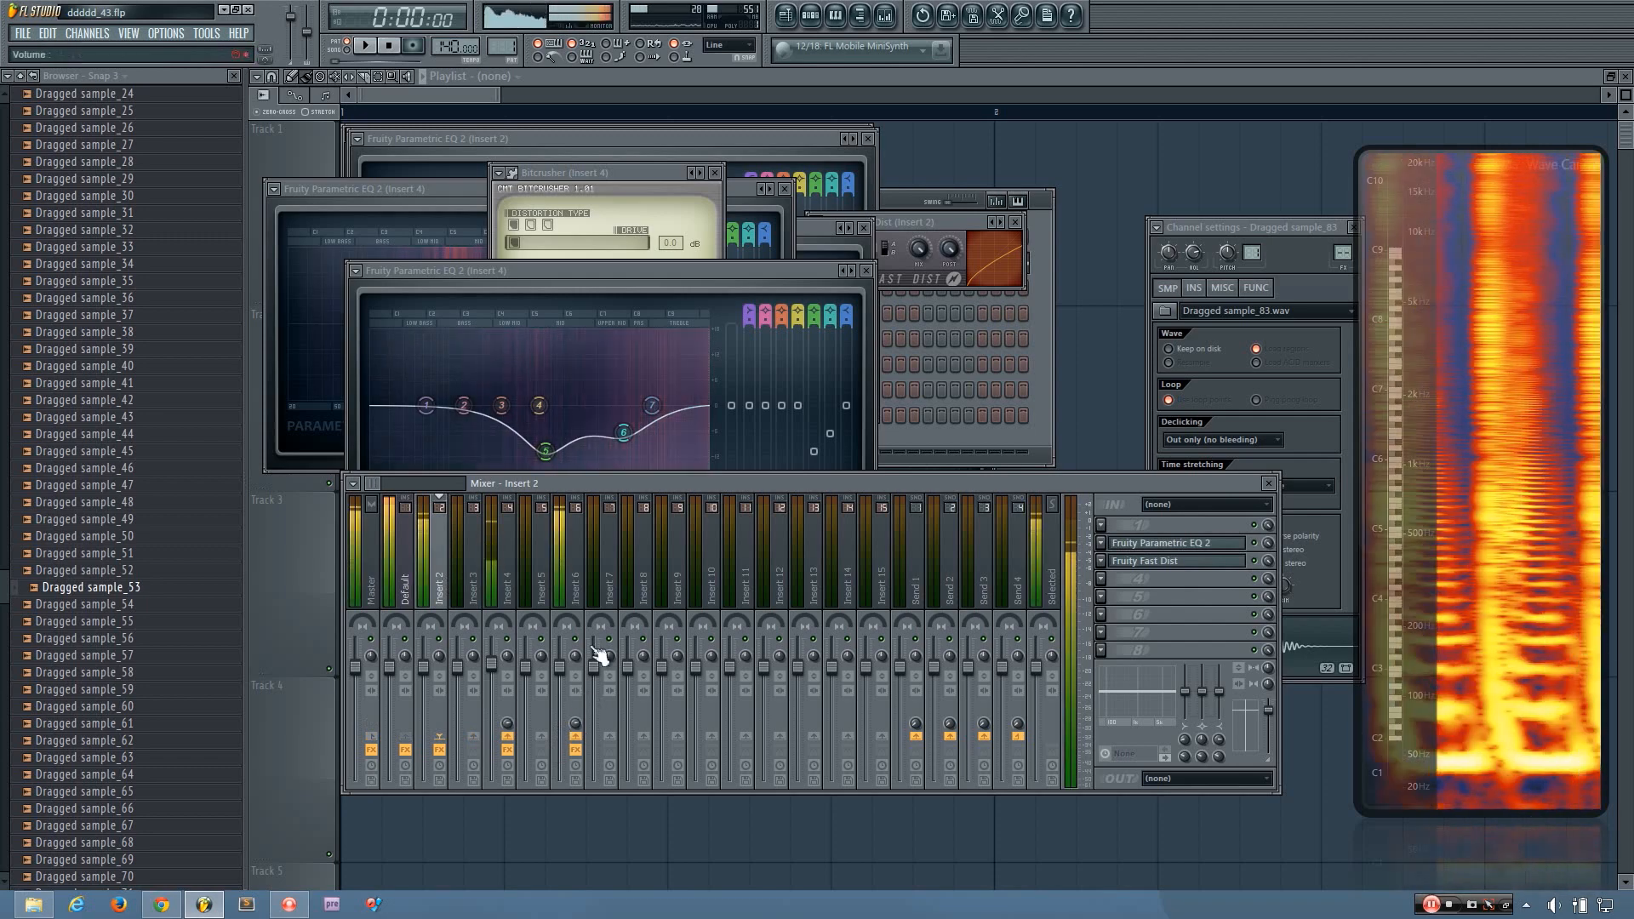
{"action": "left_click", "coordinate": [511, 587]}
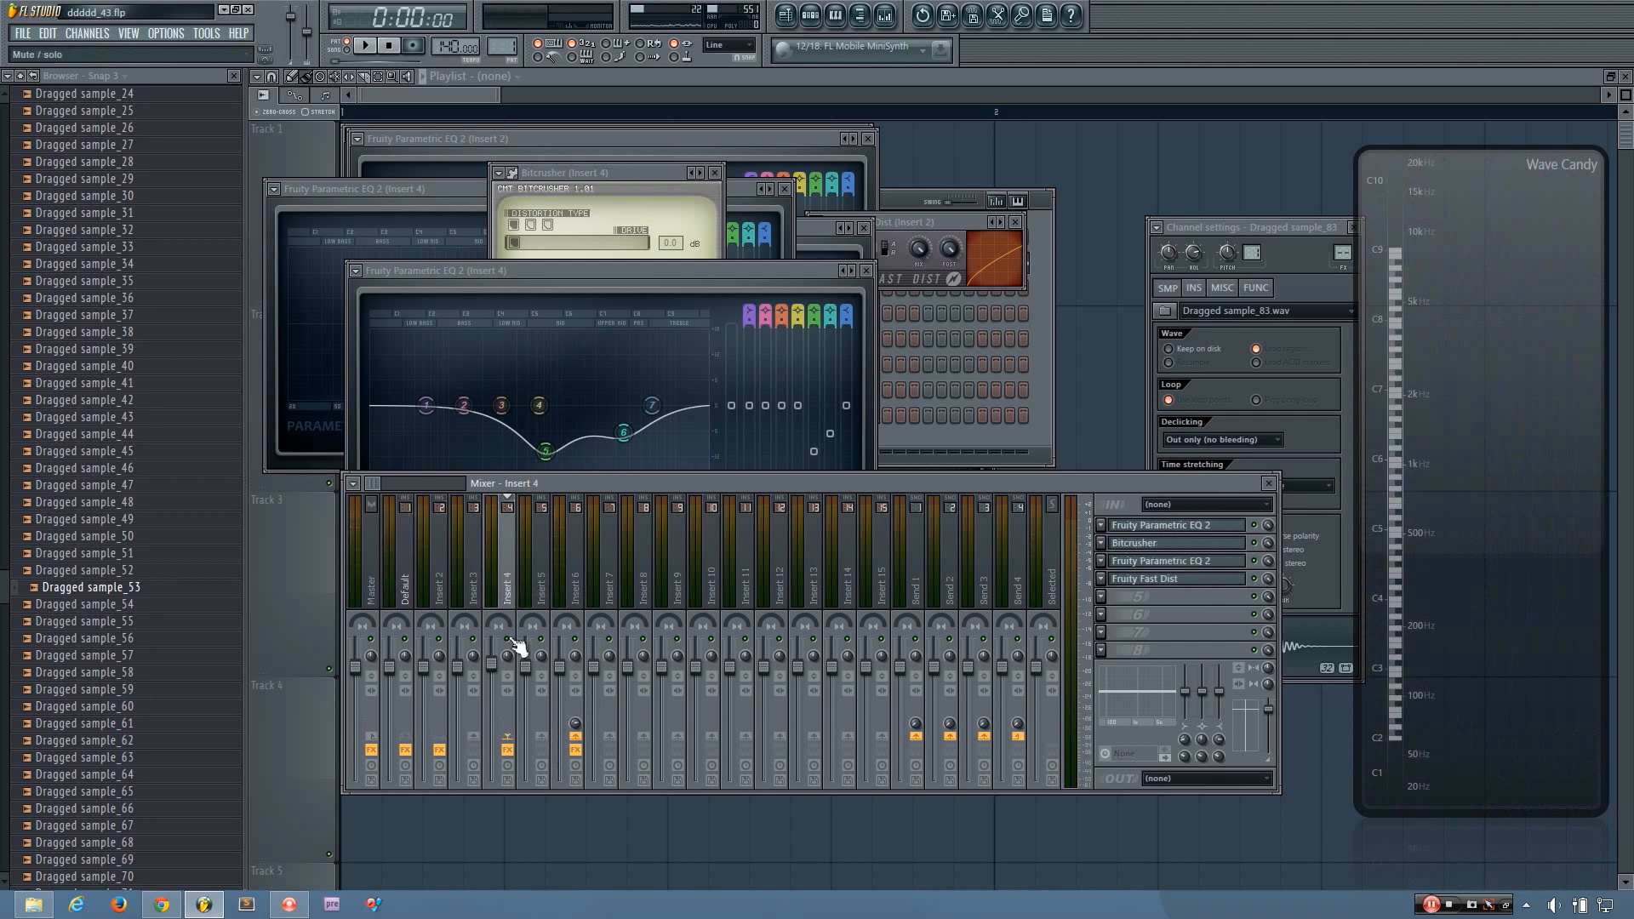
{"action": "left_click", "coordinate": [510, 639]}
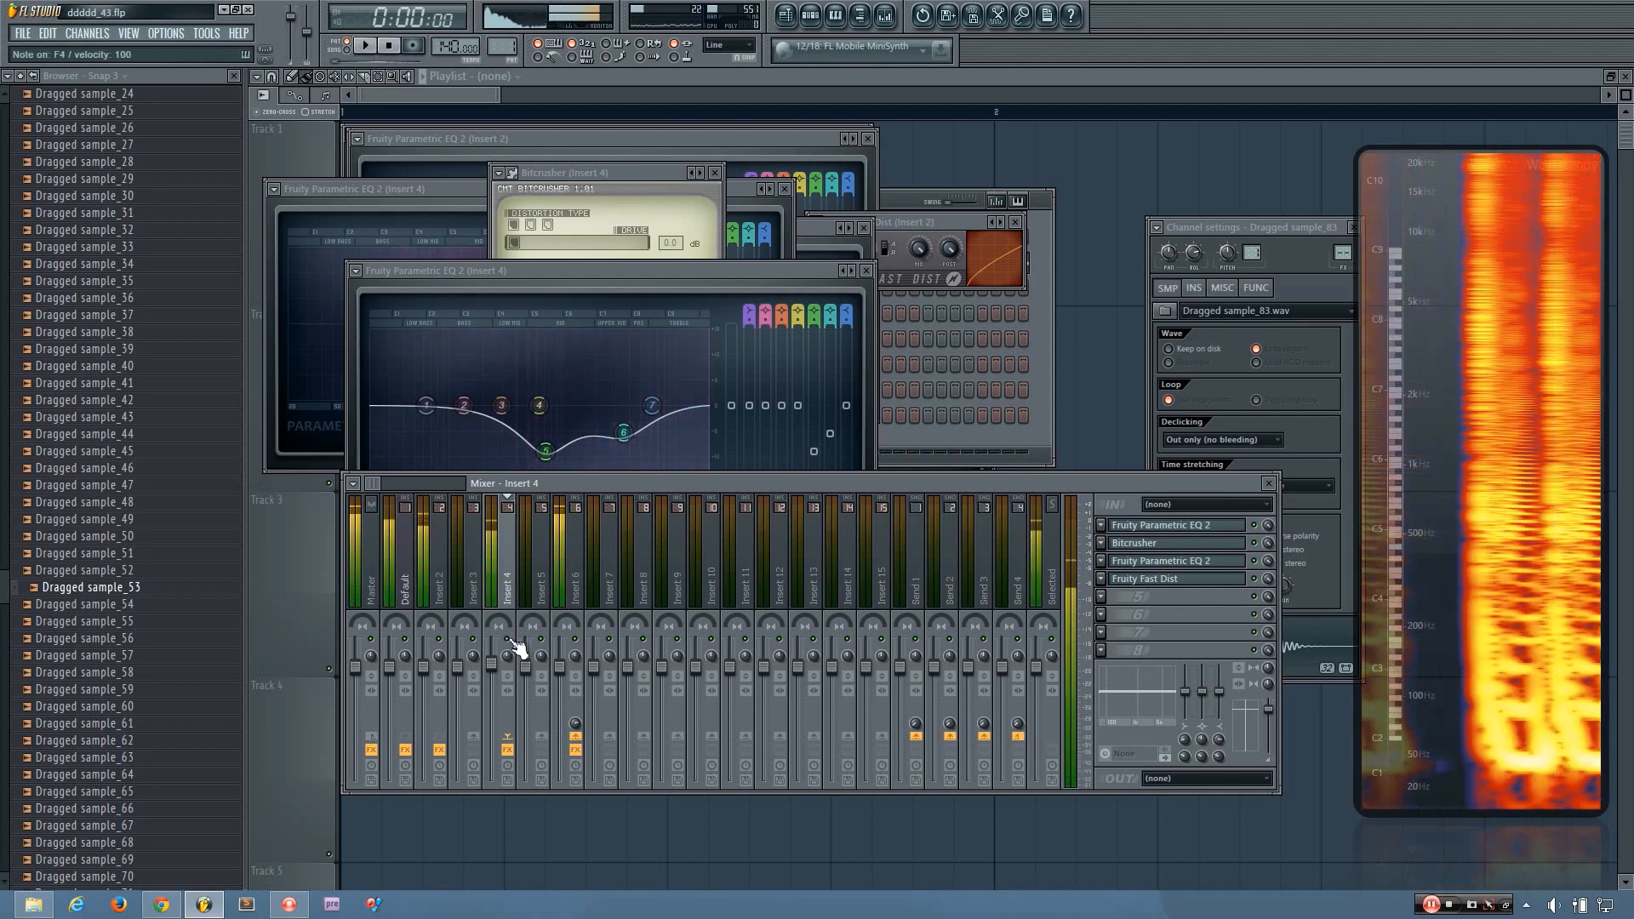
{"action": "key", "text": "space"}
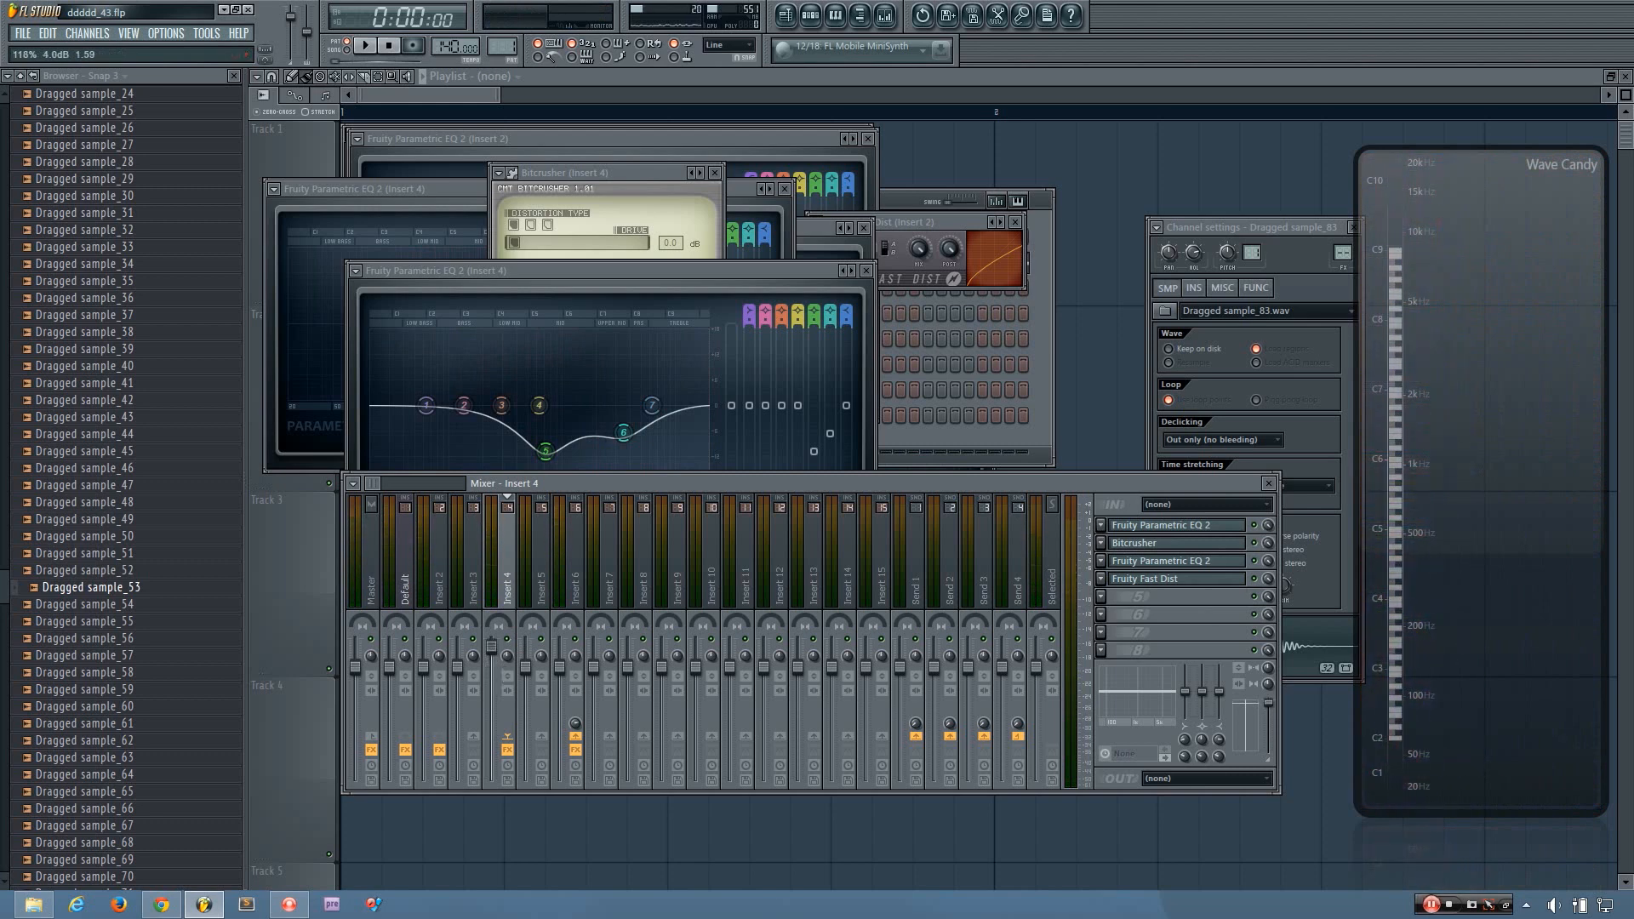
- Lower Insert 4's volume fader during playback, and reset it to 100%
{"action": "key", "text": "space"}
{"action": "left_click_drag", "start_coordinate": [499, 655], "coordinate": [492, 719]}
{"action": "key", "text": "space"}
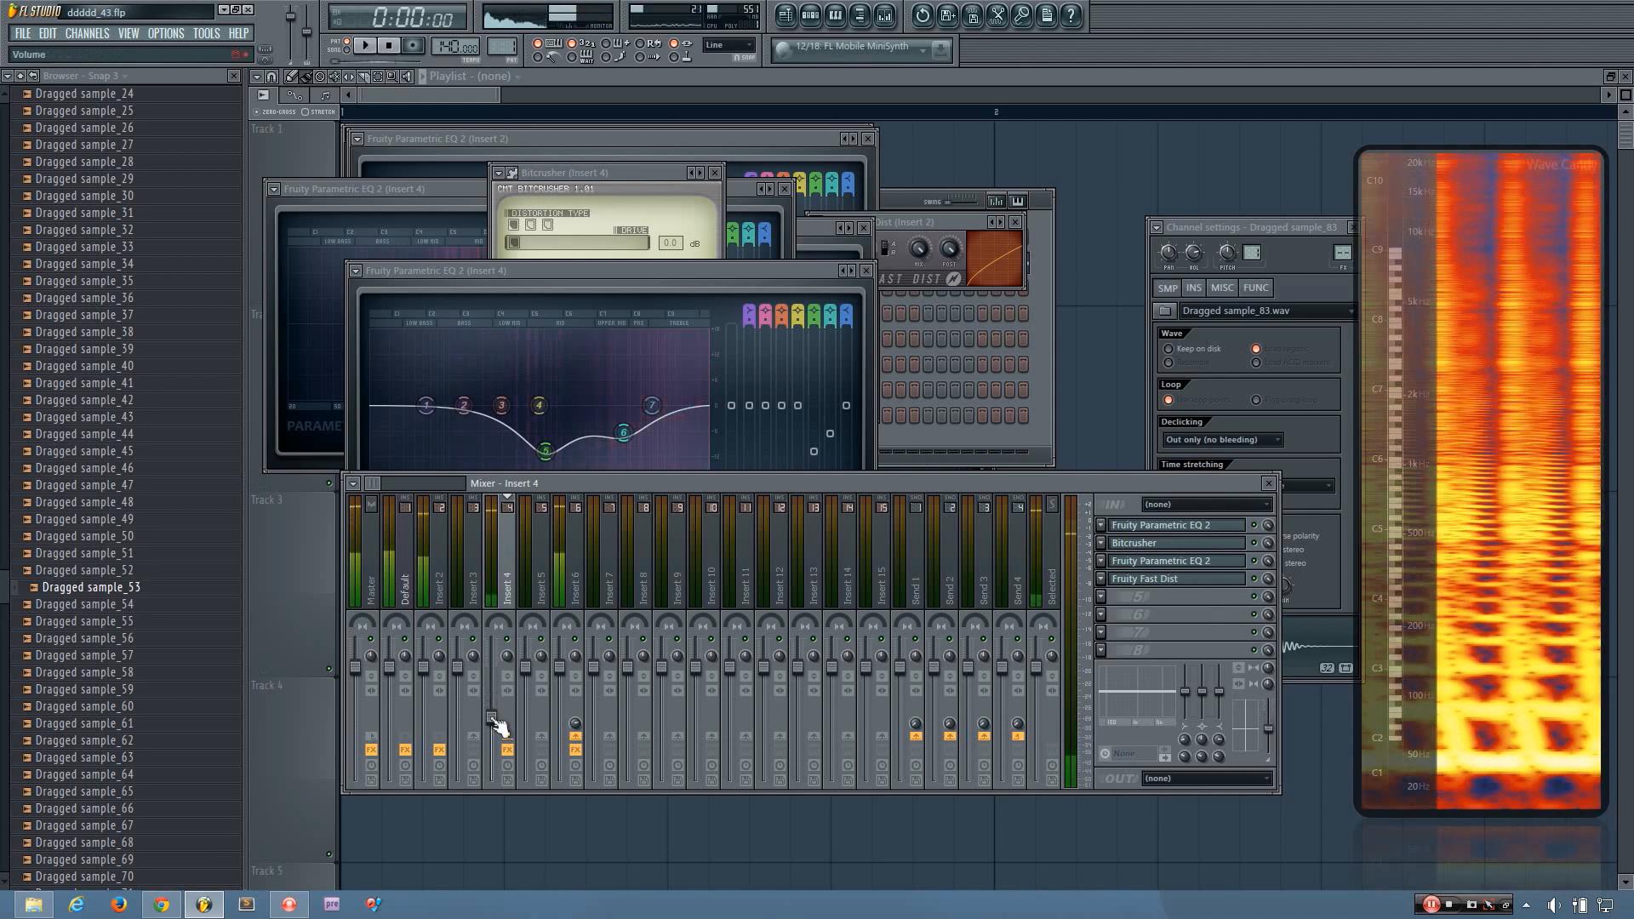
{"action": "left_click", "coordinate": [494, 720], "text": "alt"}
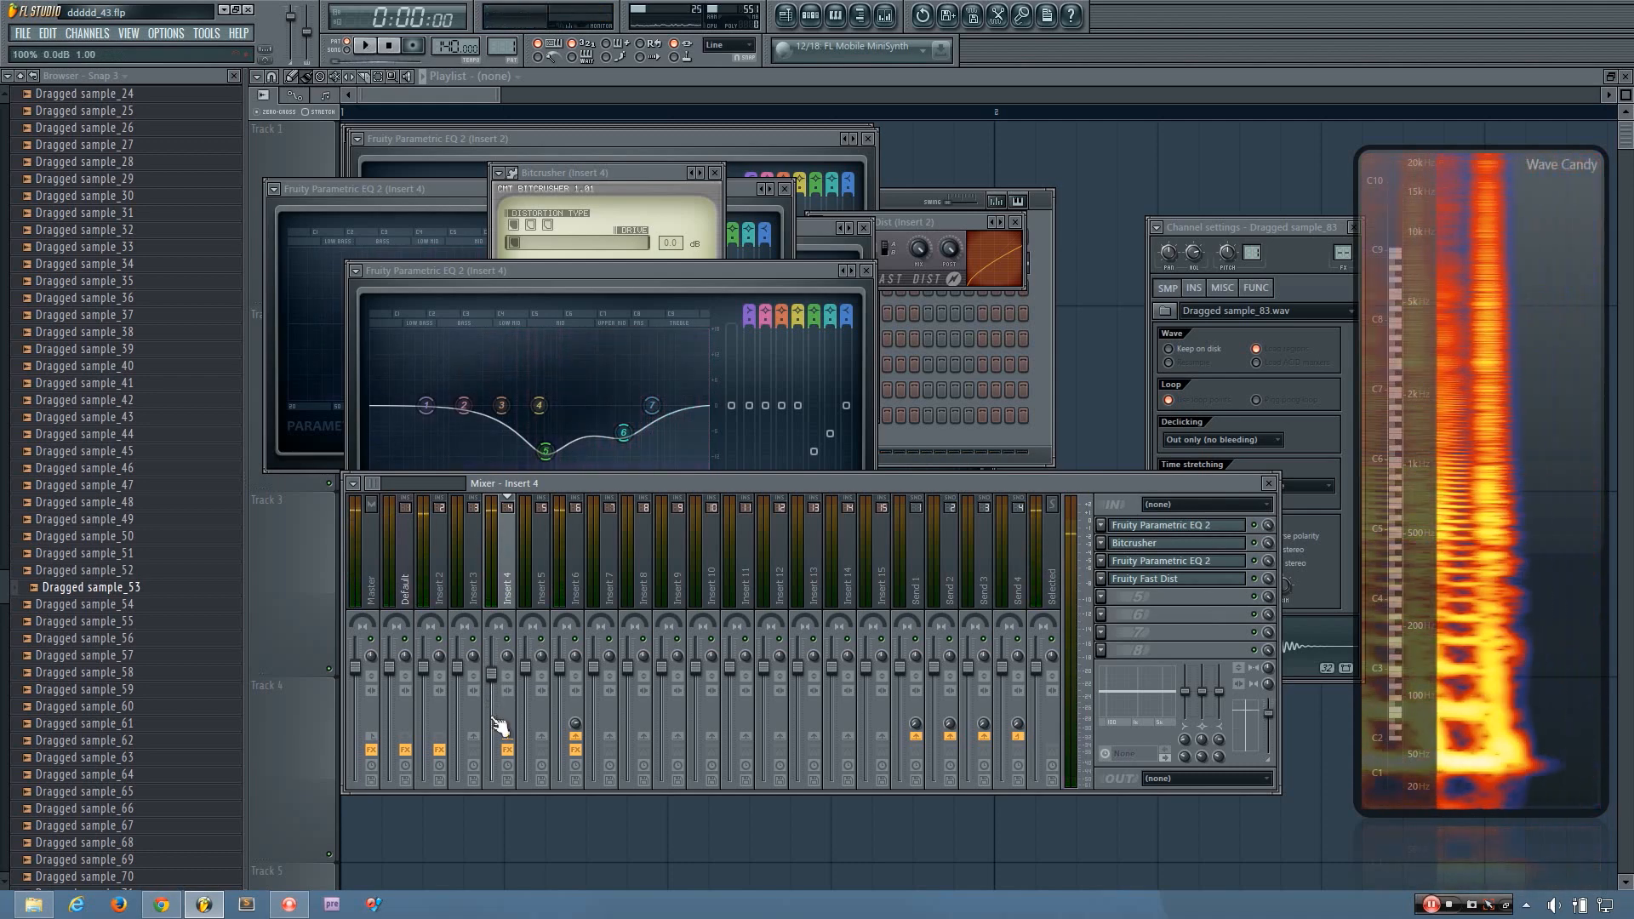
- Review how the tracks connect by selecting Insert 6, Insert 4 and the Default track in turn
{"action": "left_click", "coordinate": [575, 587]}
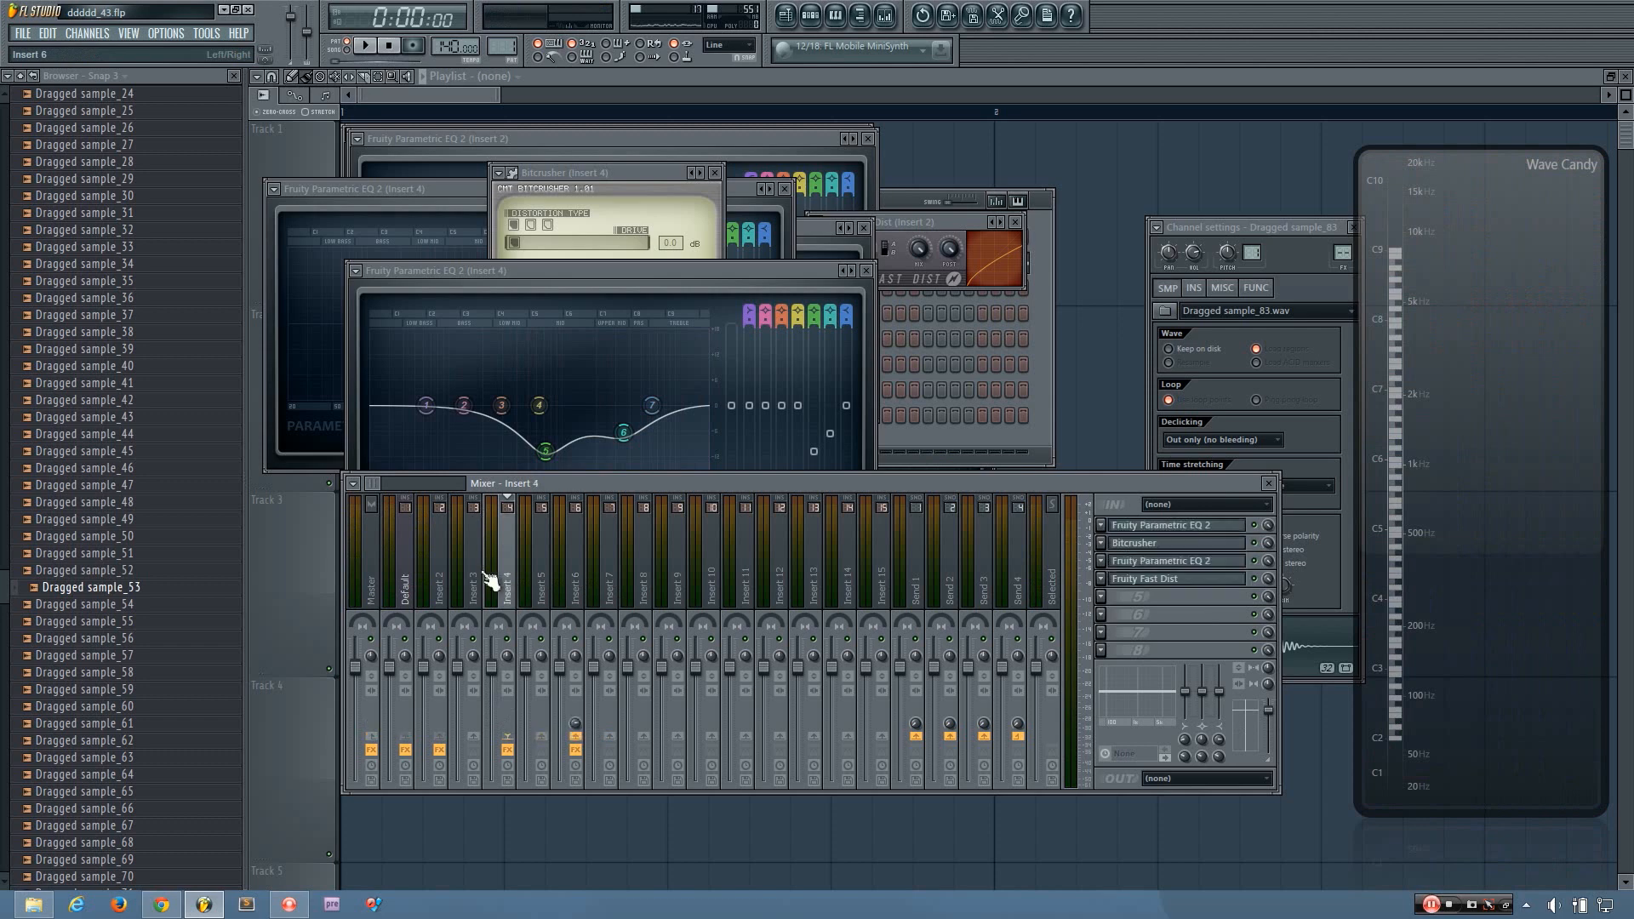
{"action": "left_click", "coordinate": [420, 580]}
{"action": "left_click", "coordinate": [575, 586]}
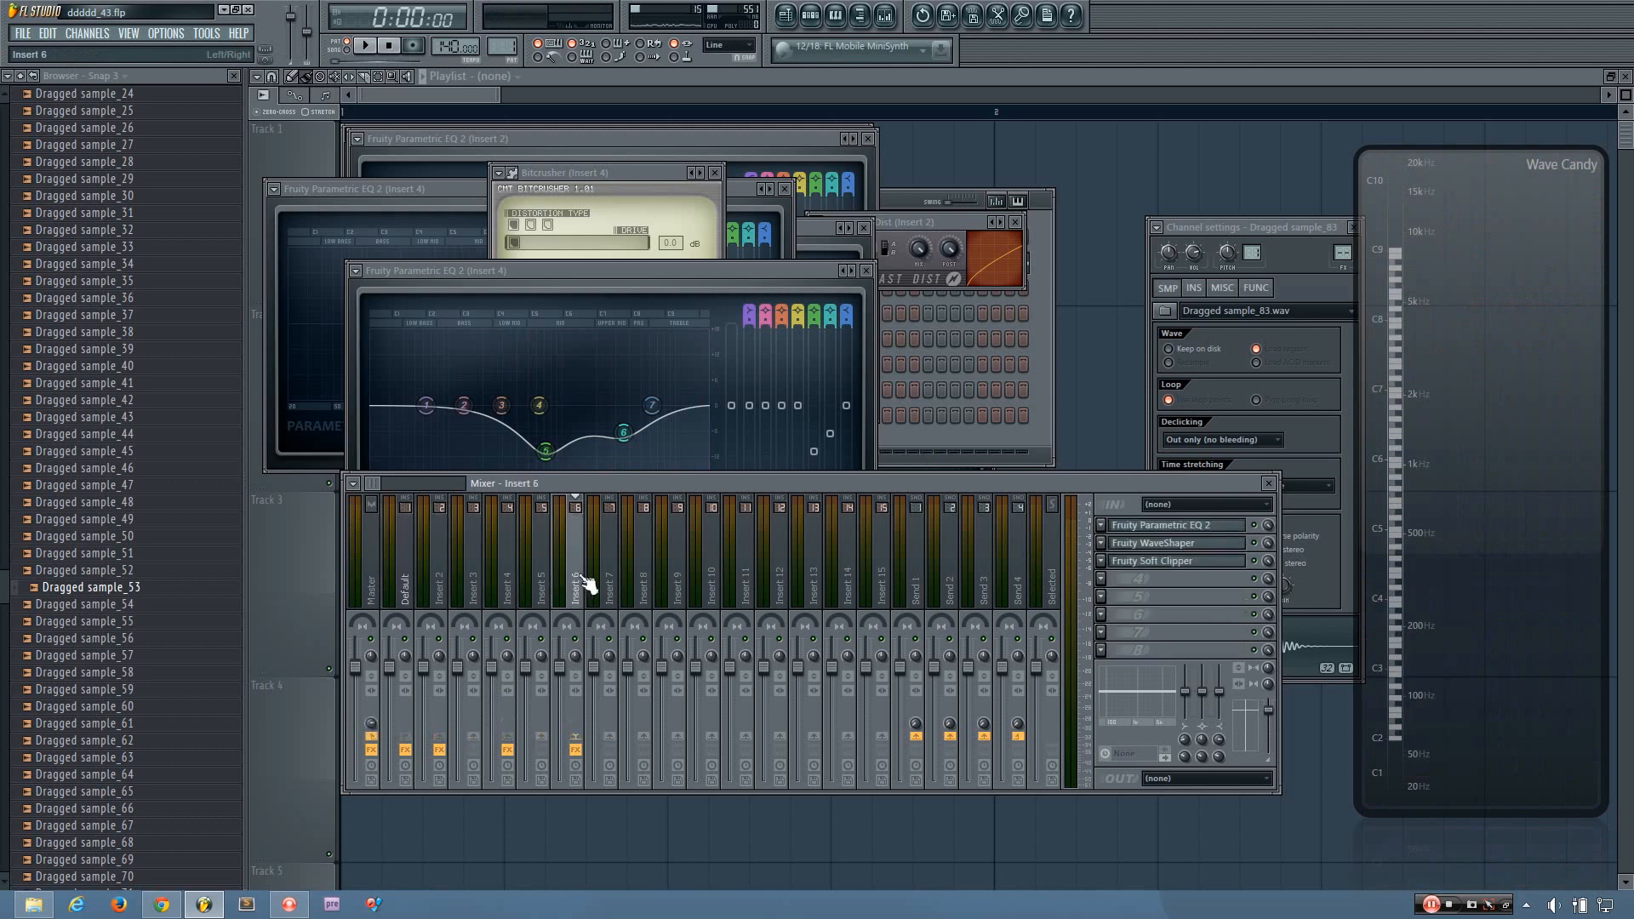
{"action": "left_click", "coordinate": [507, 587]}
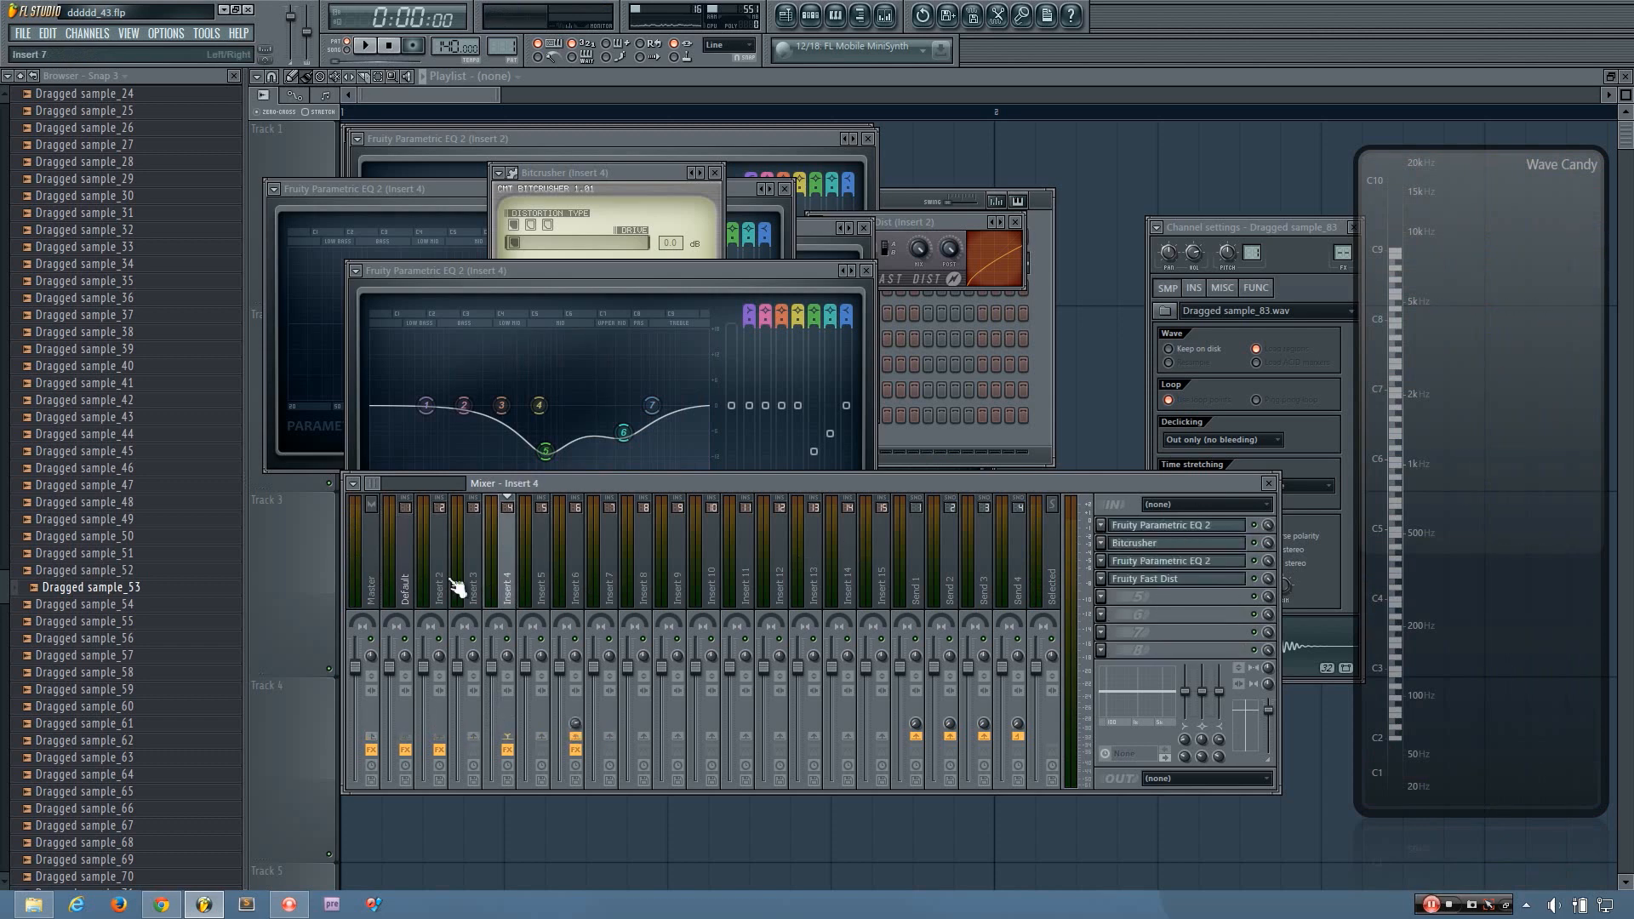
{"action": "left_click", "coordinate": [406, 586]}
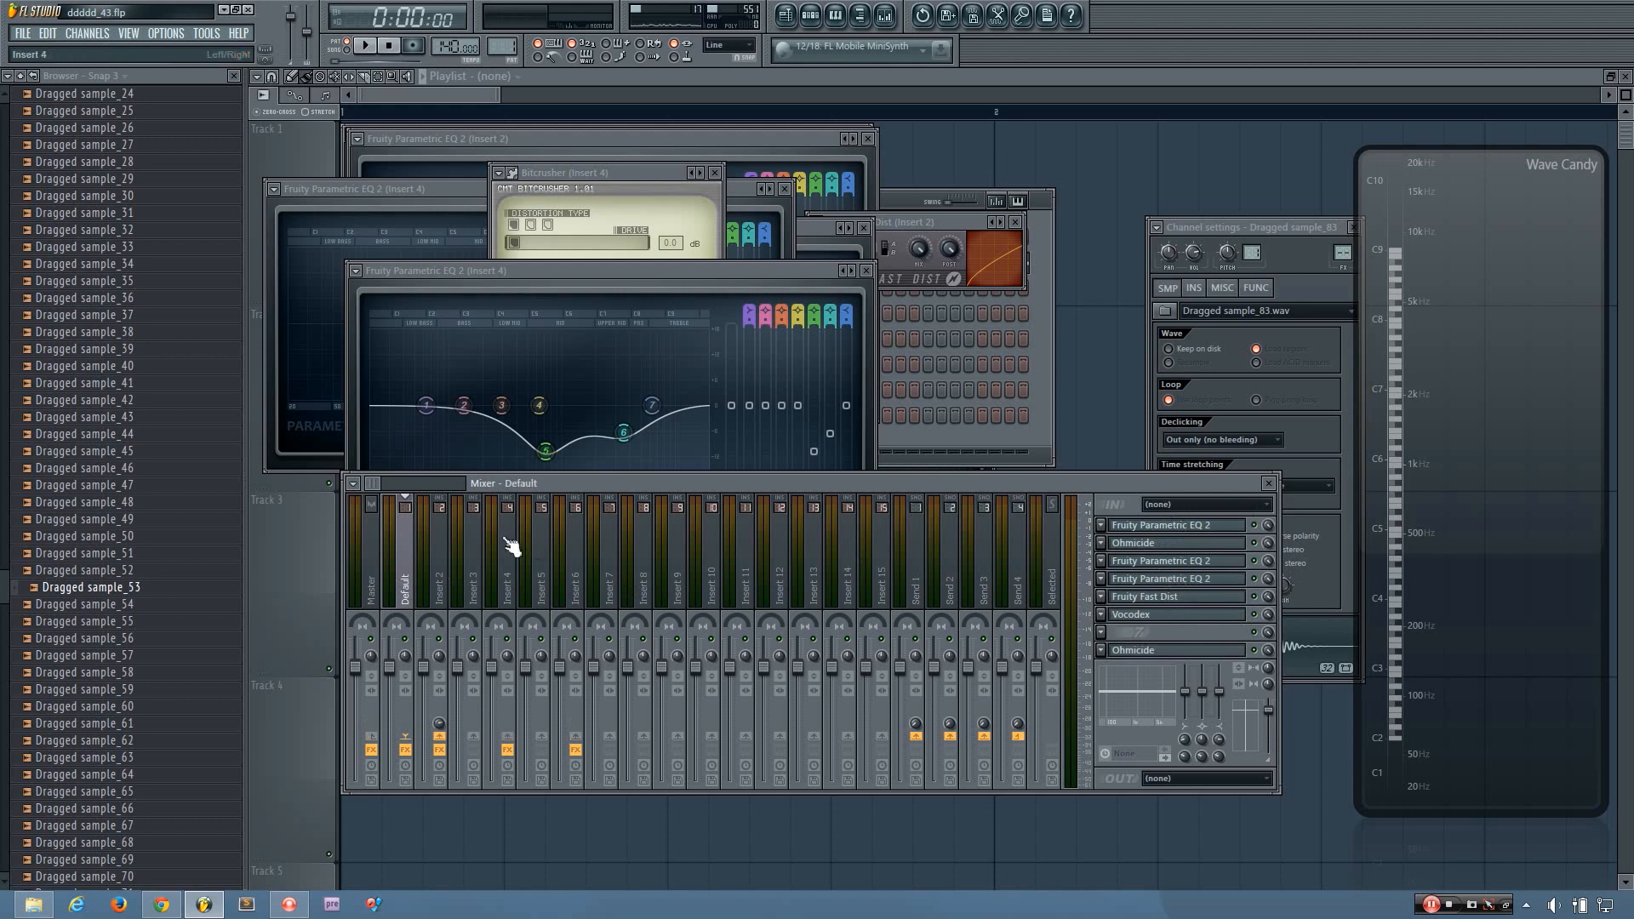
- Examine the Default track's slot 4 Fruity Parametric EQ 2 and its Fruity Fast Dist, and close both windows
{"action": "left_click", "coordinate": [1203, 587]}
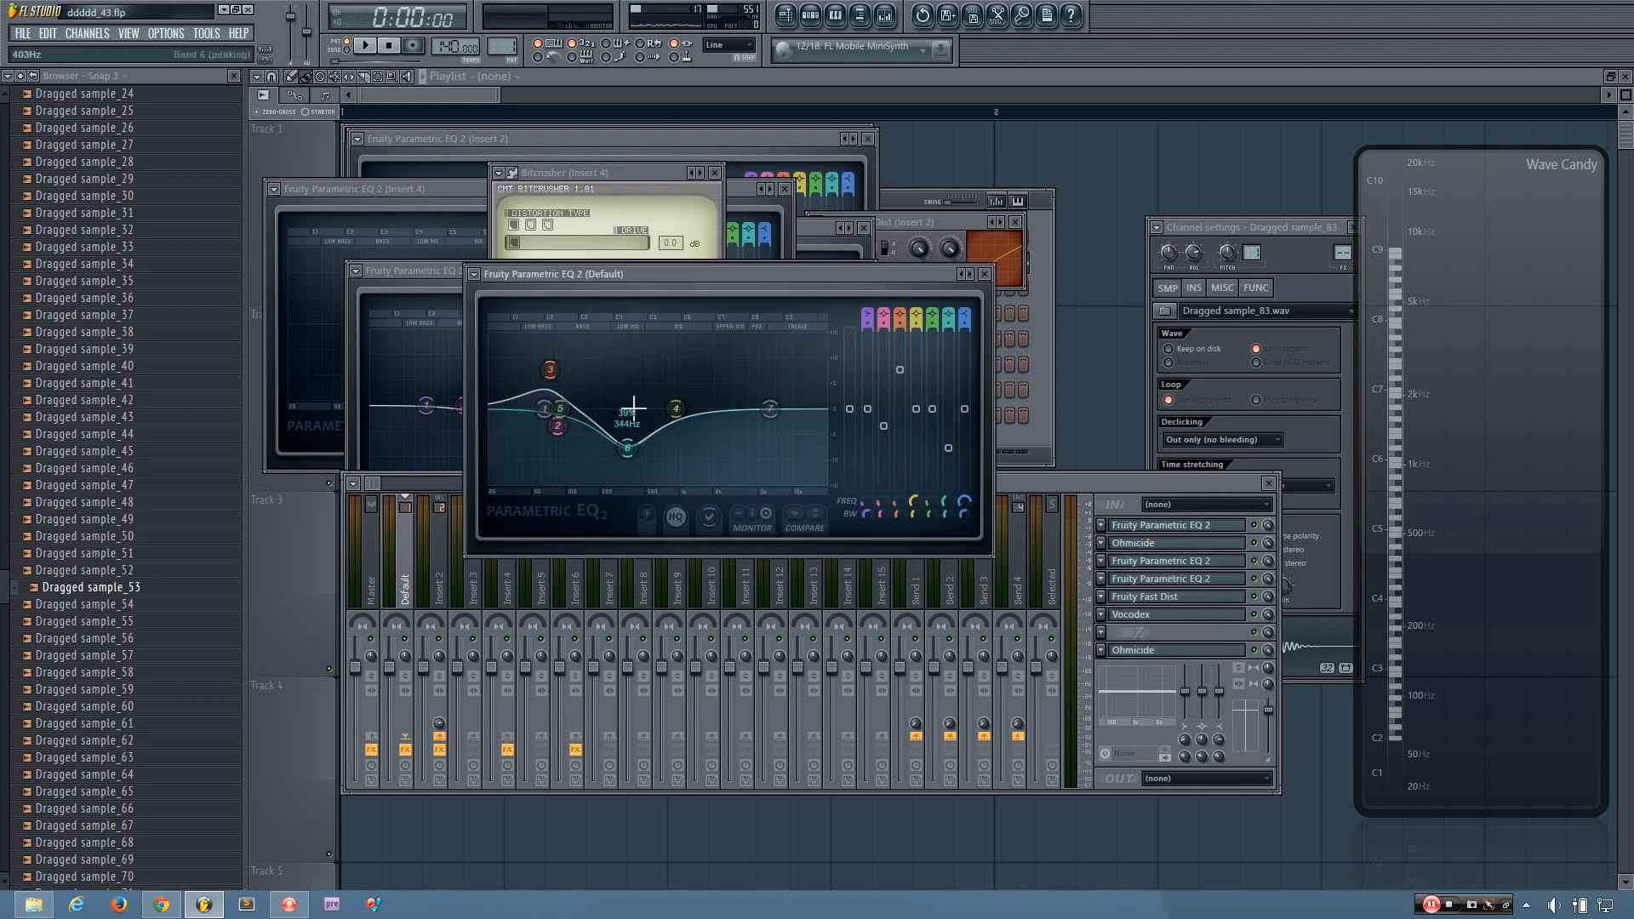
{"action": "left_click", "coordinate": [1198, 579]}
{"action": "left_click", "coordinate": [1151, 598]}
{"action": "left_click", "coordinate": [1156, 600]}
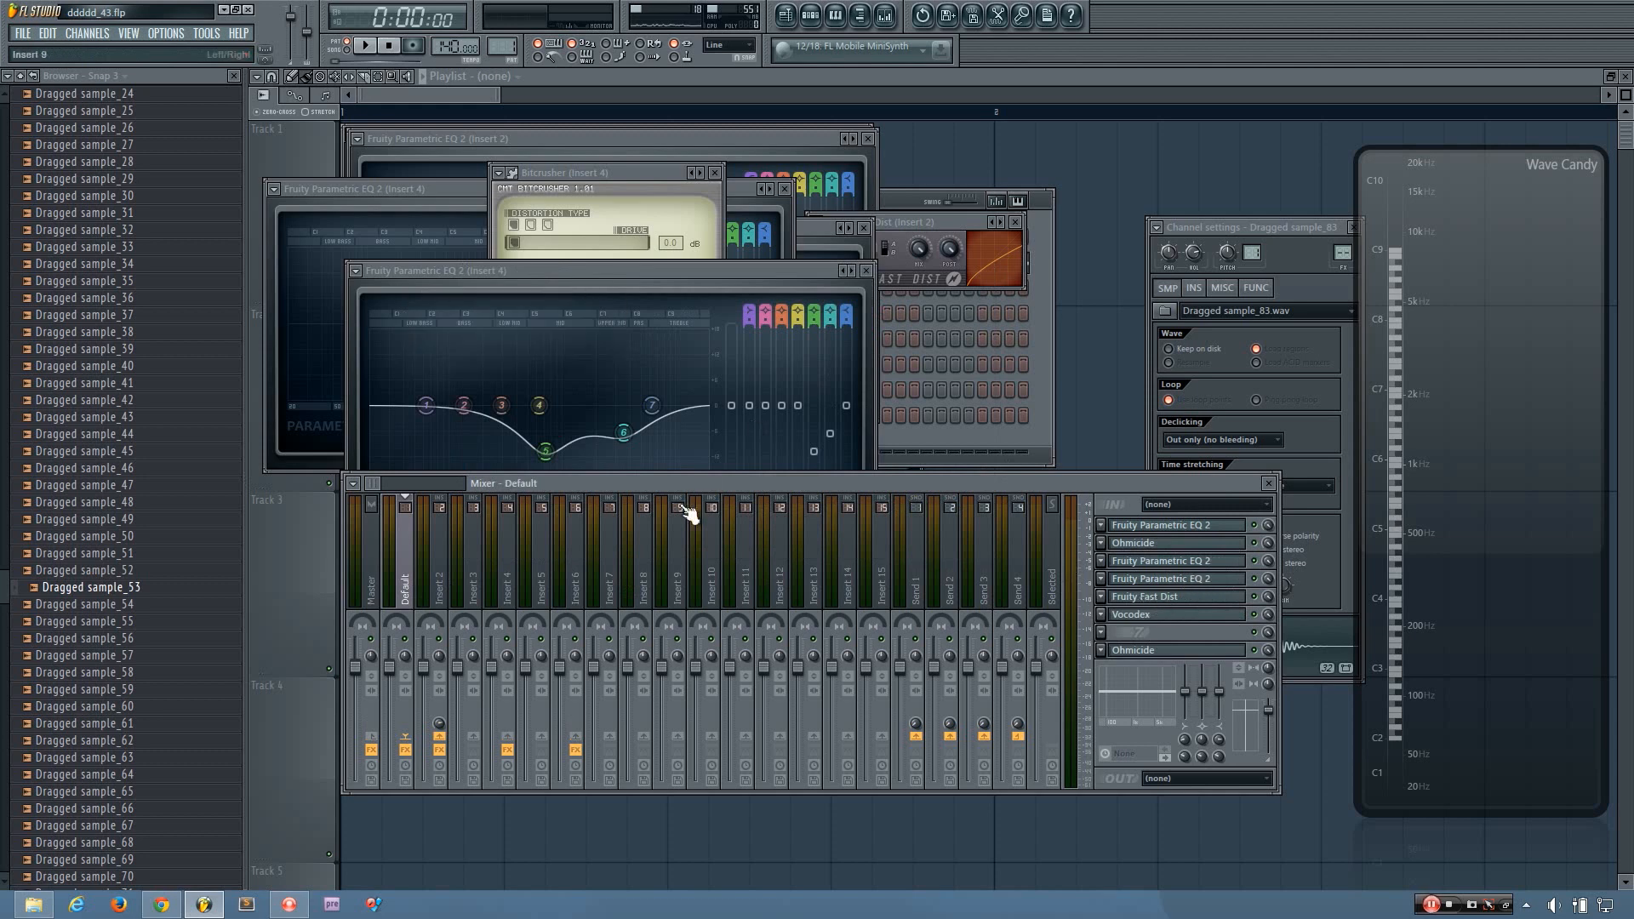
- Open Default's Vocodex, sweep the modulator pitch shift and band width multiplier during playback, and reset both to their defaults
{"action": "left_click", "coordinate": [1161, 615]}
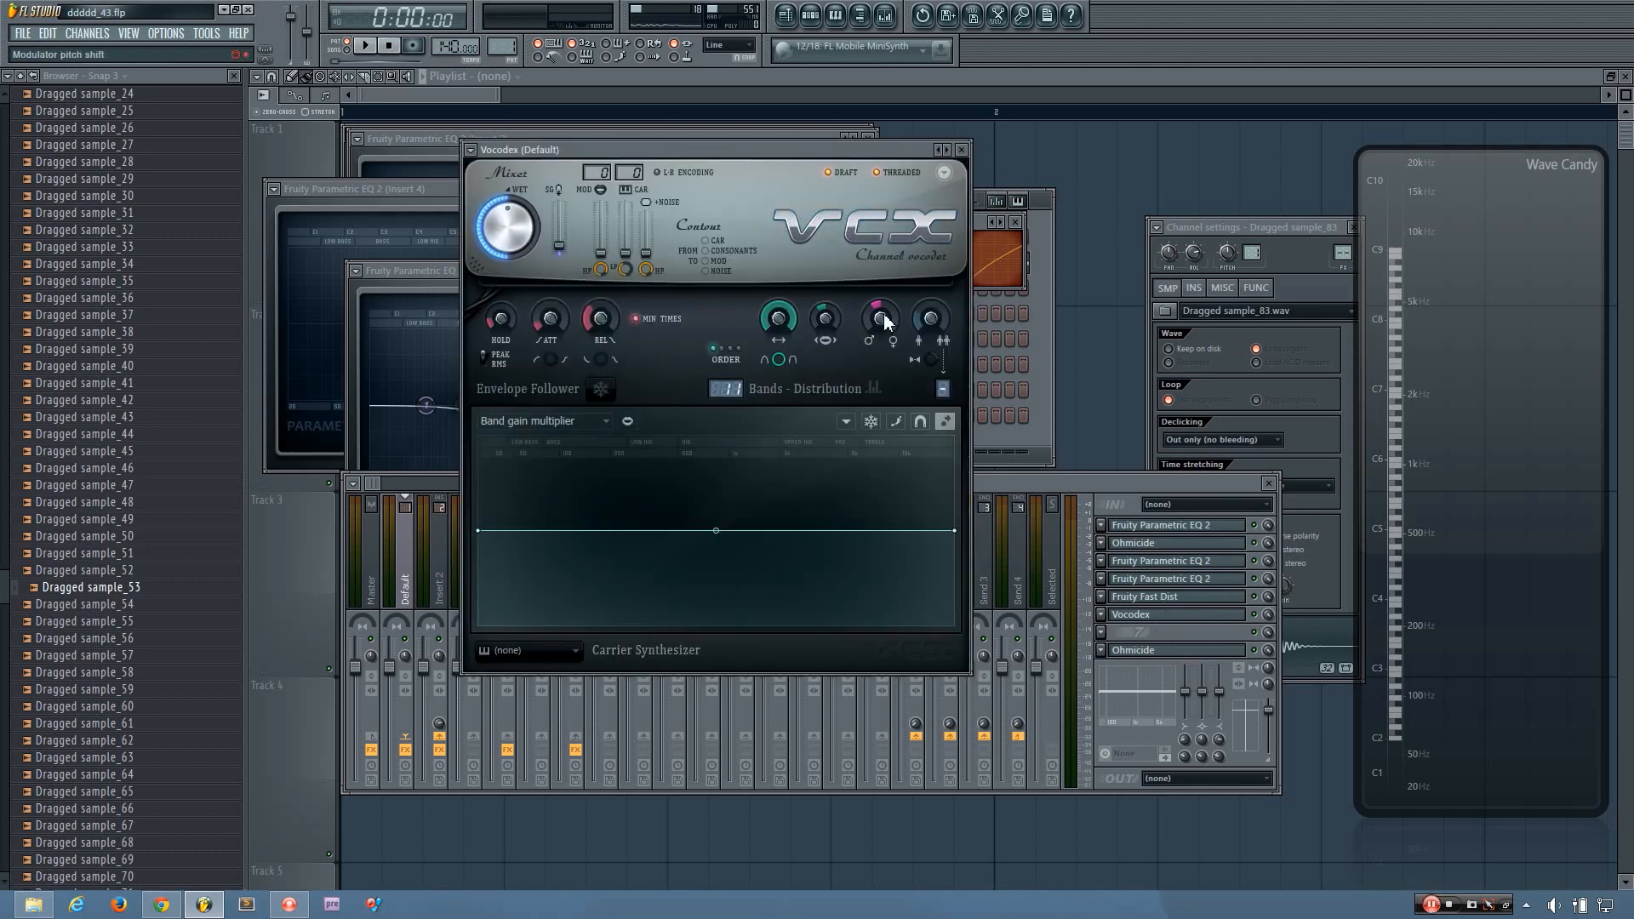
{"action": "key", "text": "space"}
{"action": "left_click_drag", "start_coordinate": [883, 317], "coordinate": [884, 260]}
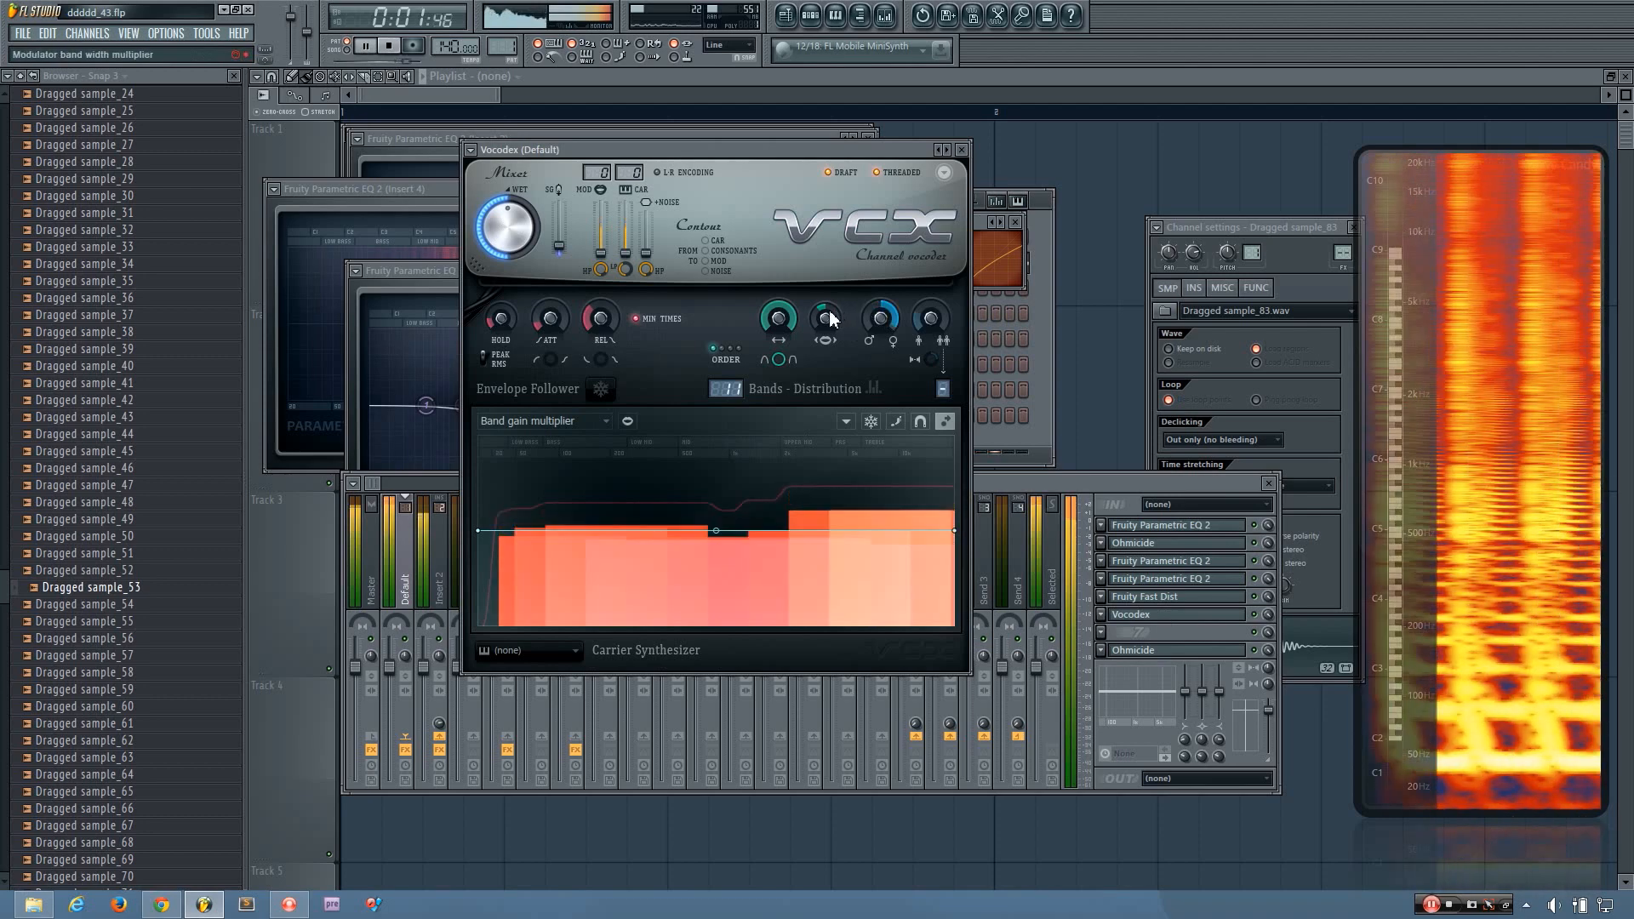
{"action": "left_click_drag", "start_coordinate": [828, 320], "coordinate": [879, 379]}
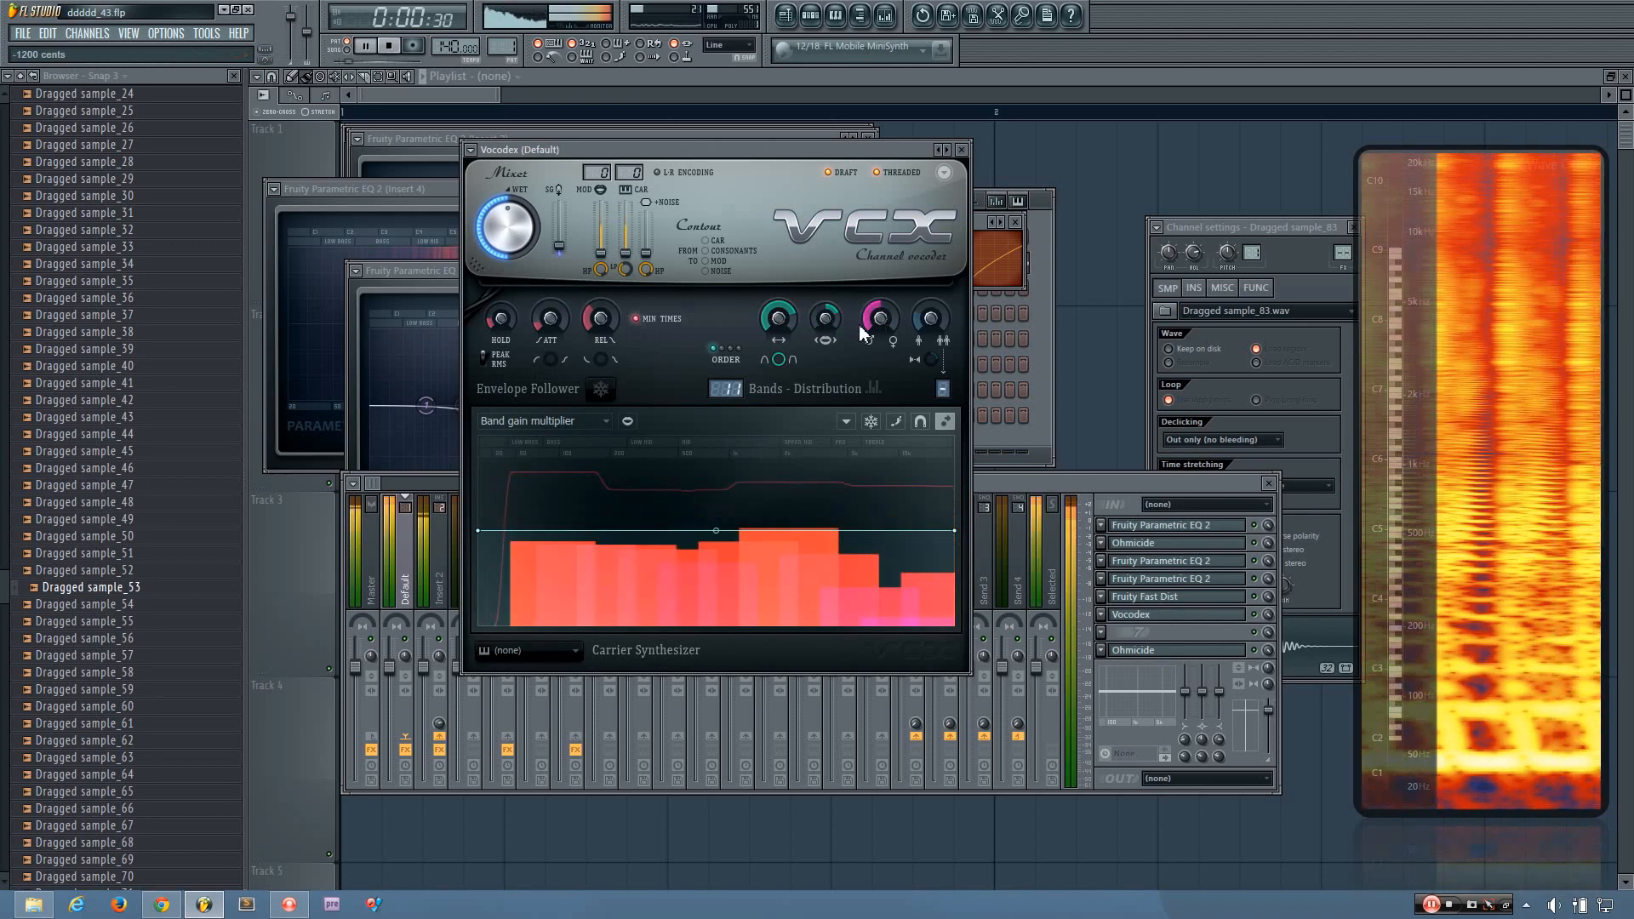
{"action": "left_click", "coordinate": [873, 323], "text": "alt"}
{"action": "left_click", "coordinate": [823, 321], "text": "alt"}
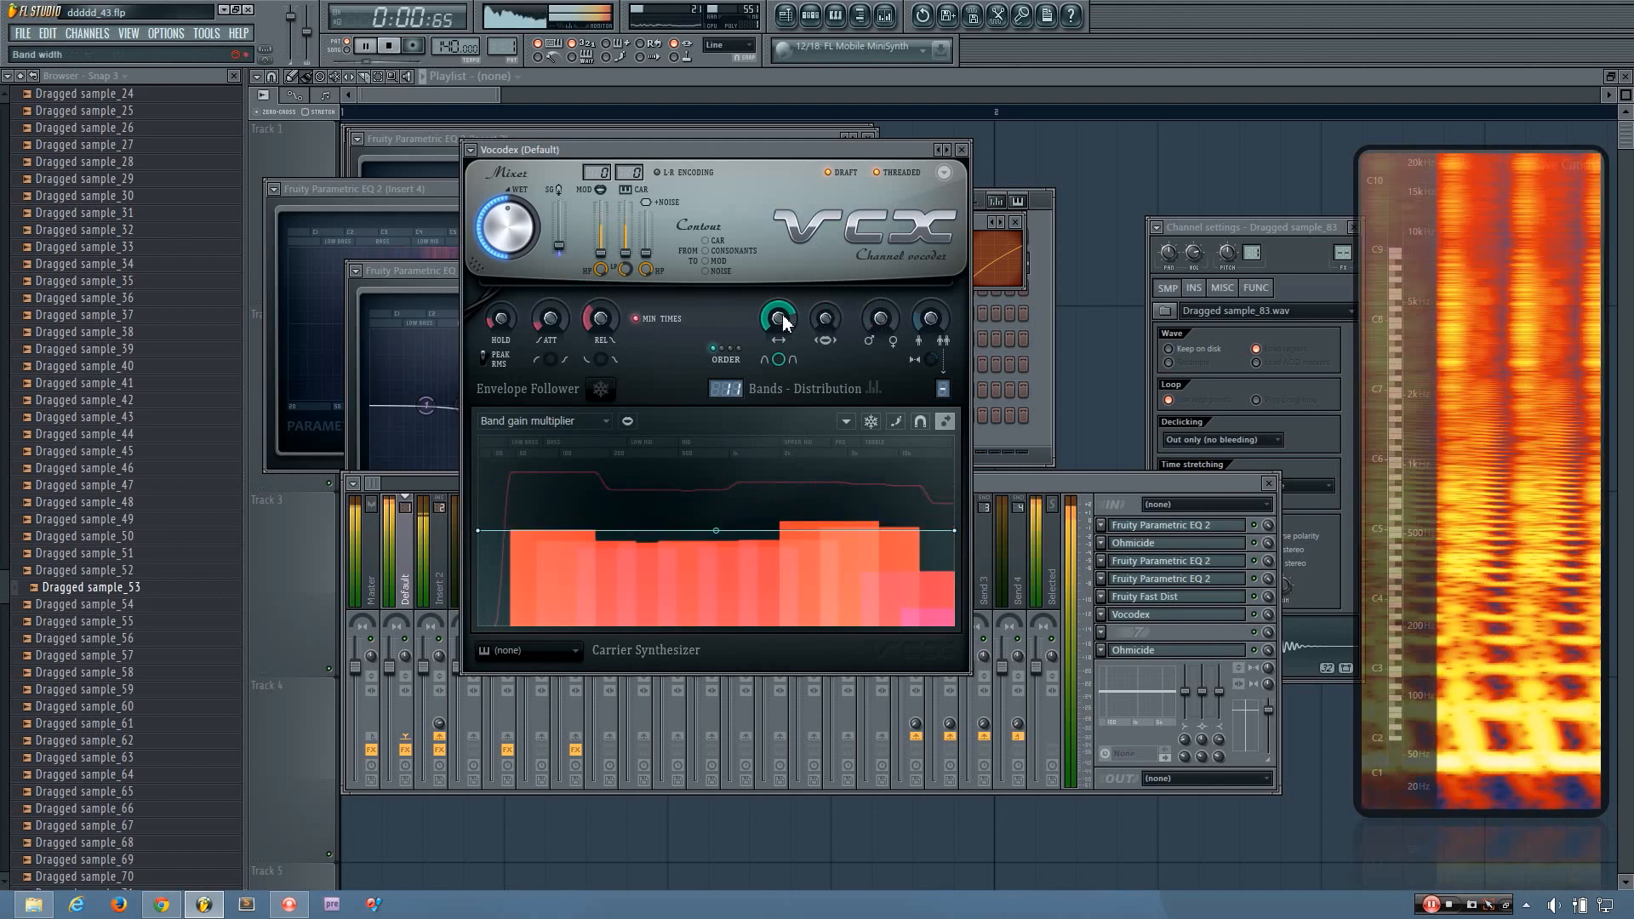
{"action": "key", "text": "space"}
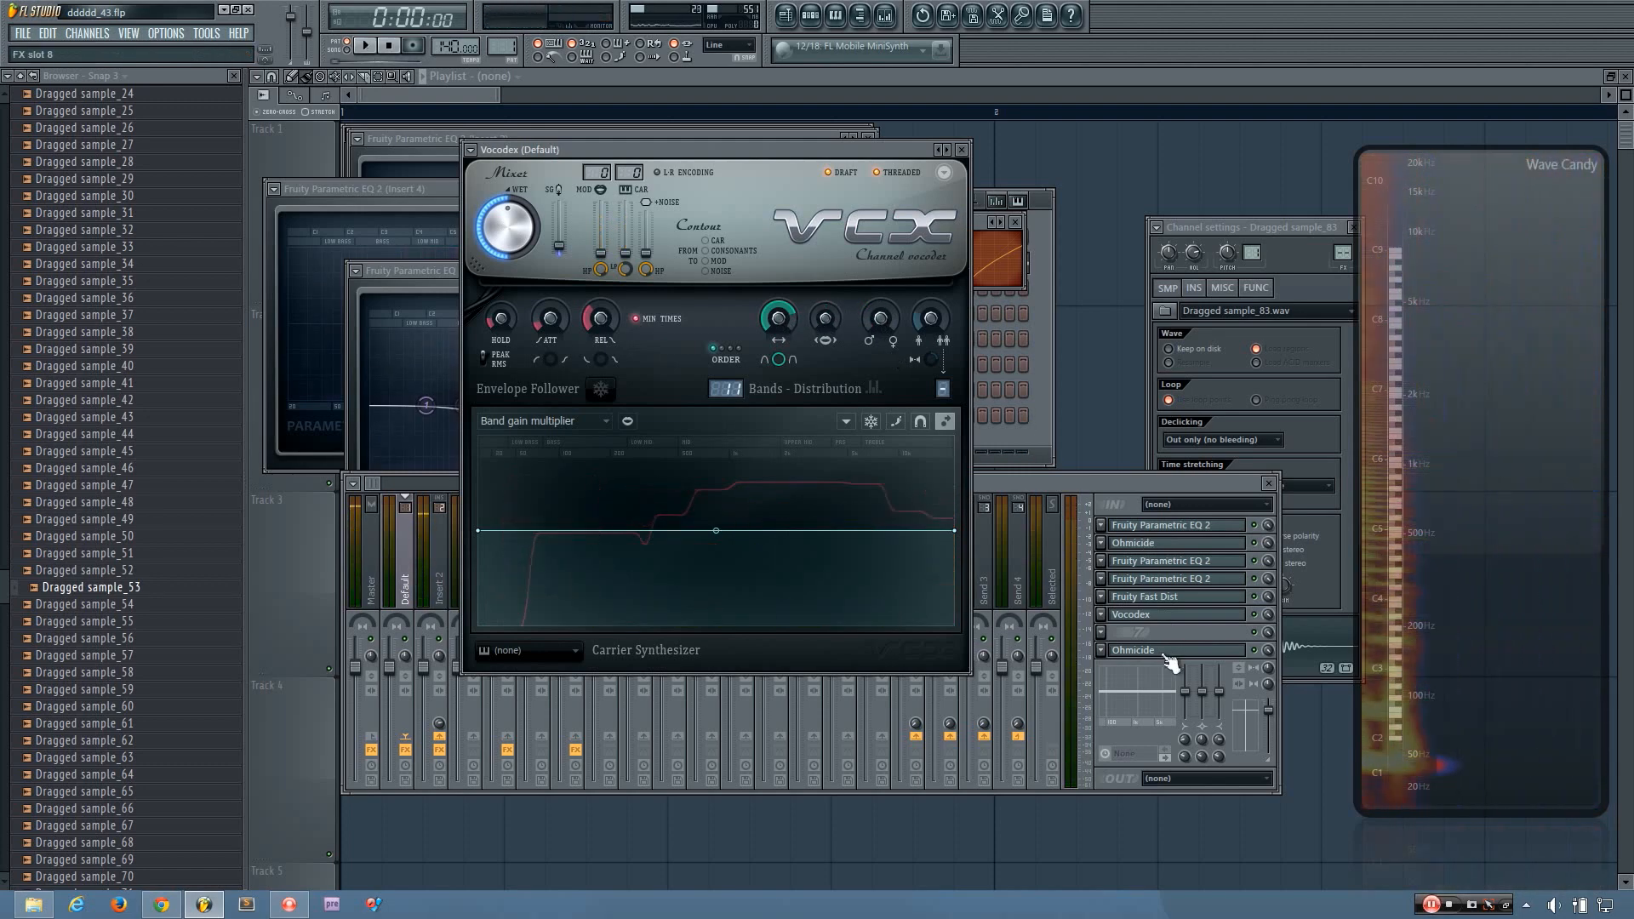
- Open Default's slot 8 Ohmicide and, during playback, set band 3's upper frequency to 599.6 Hz and band 2's to 271.6 Hz
{"action": "left_click", "coordinate": [1164, 652]}
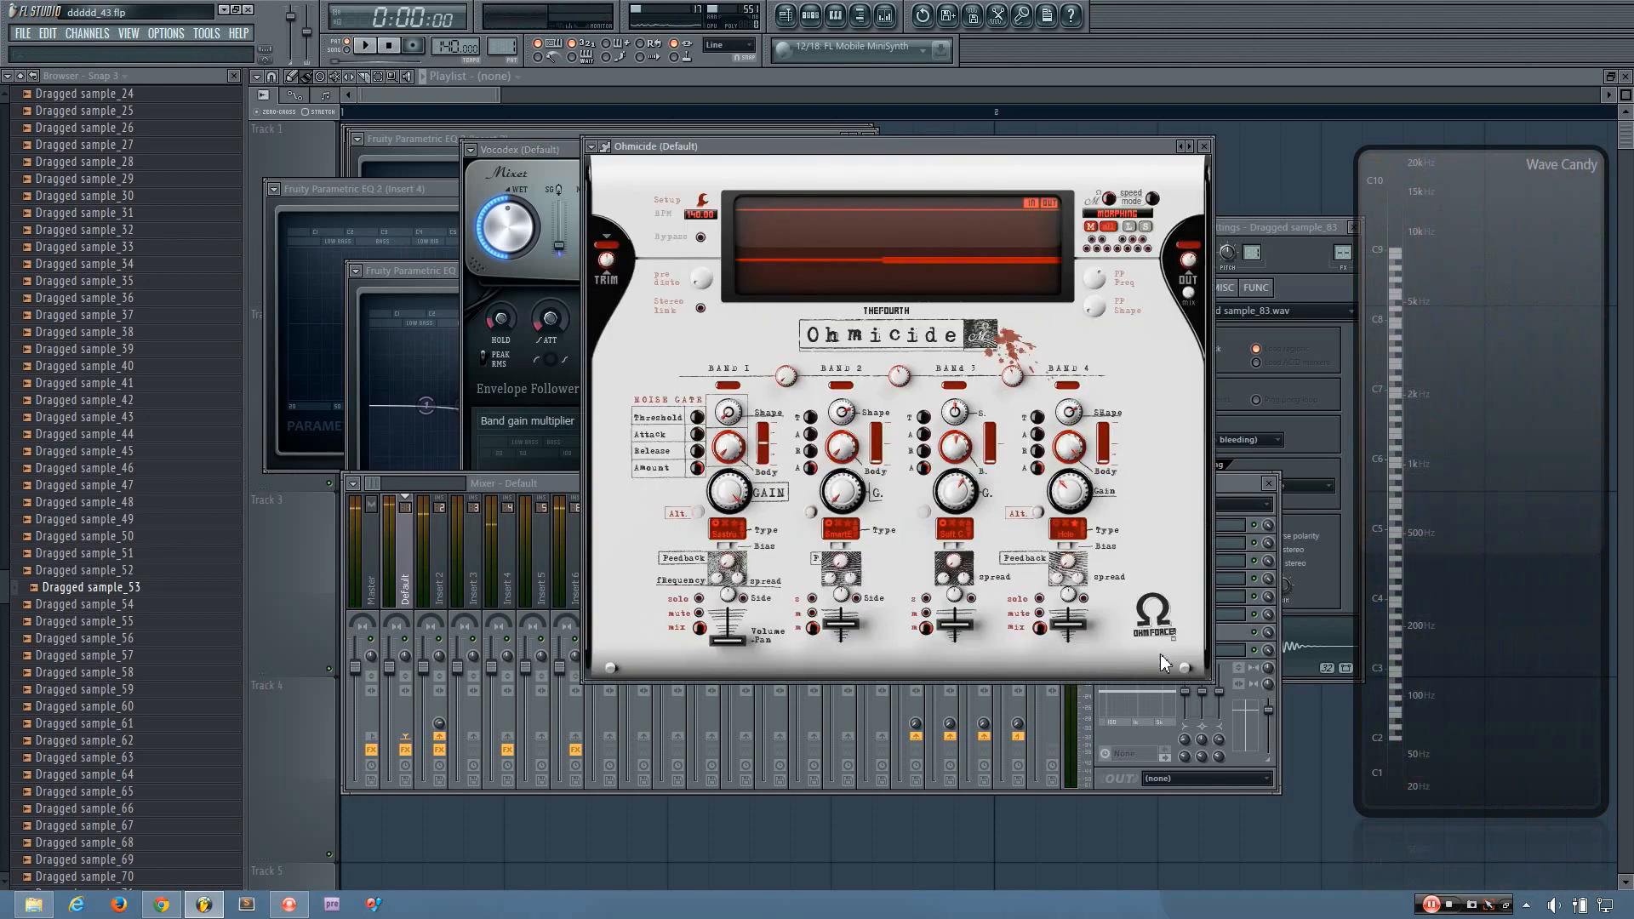
{"action": "left_click", "coordinate": [896, 380]}
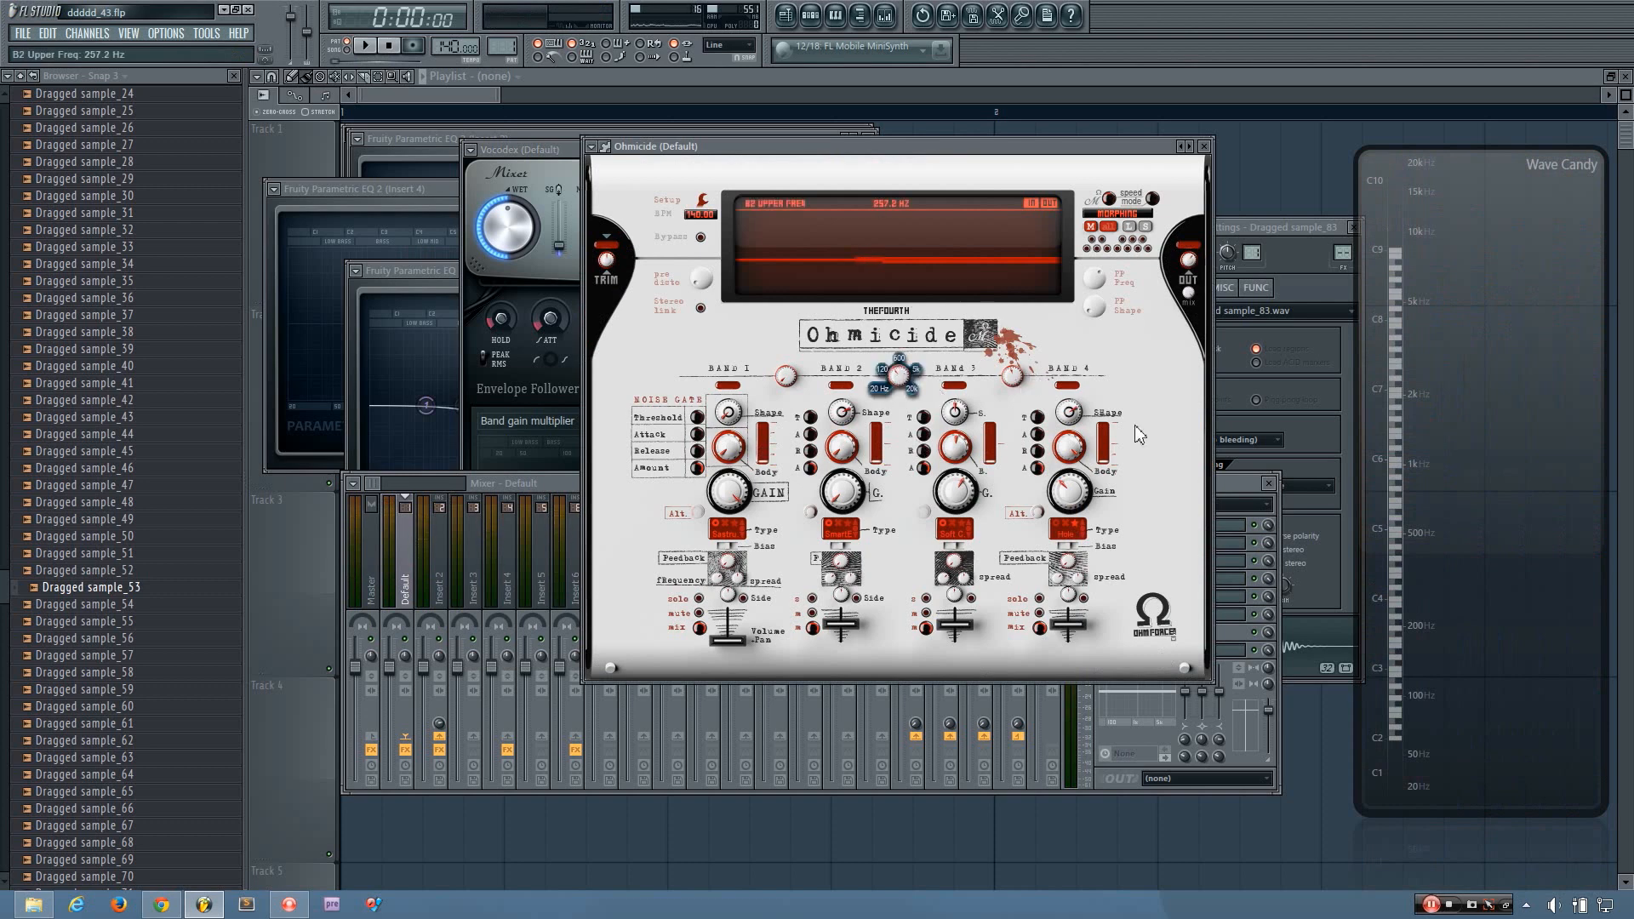
{"action": "key", "text": "F9"}
{"action": "key", "text": "space"}
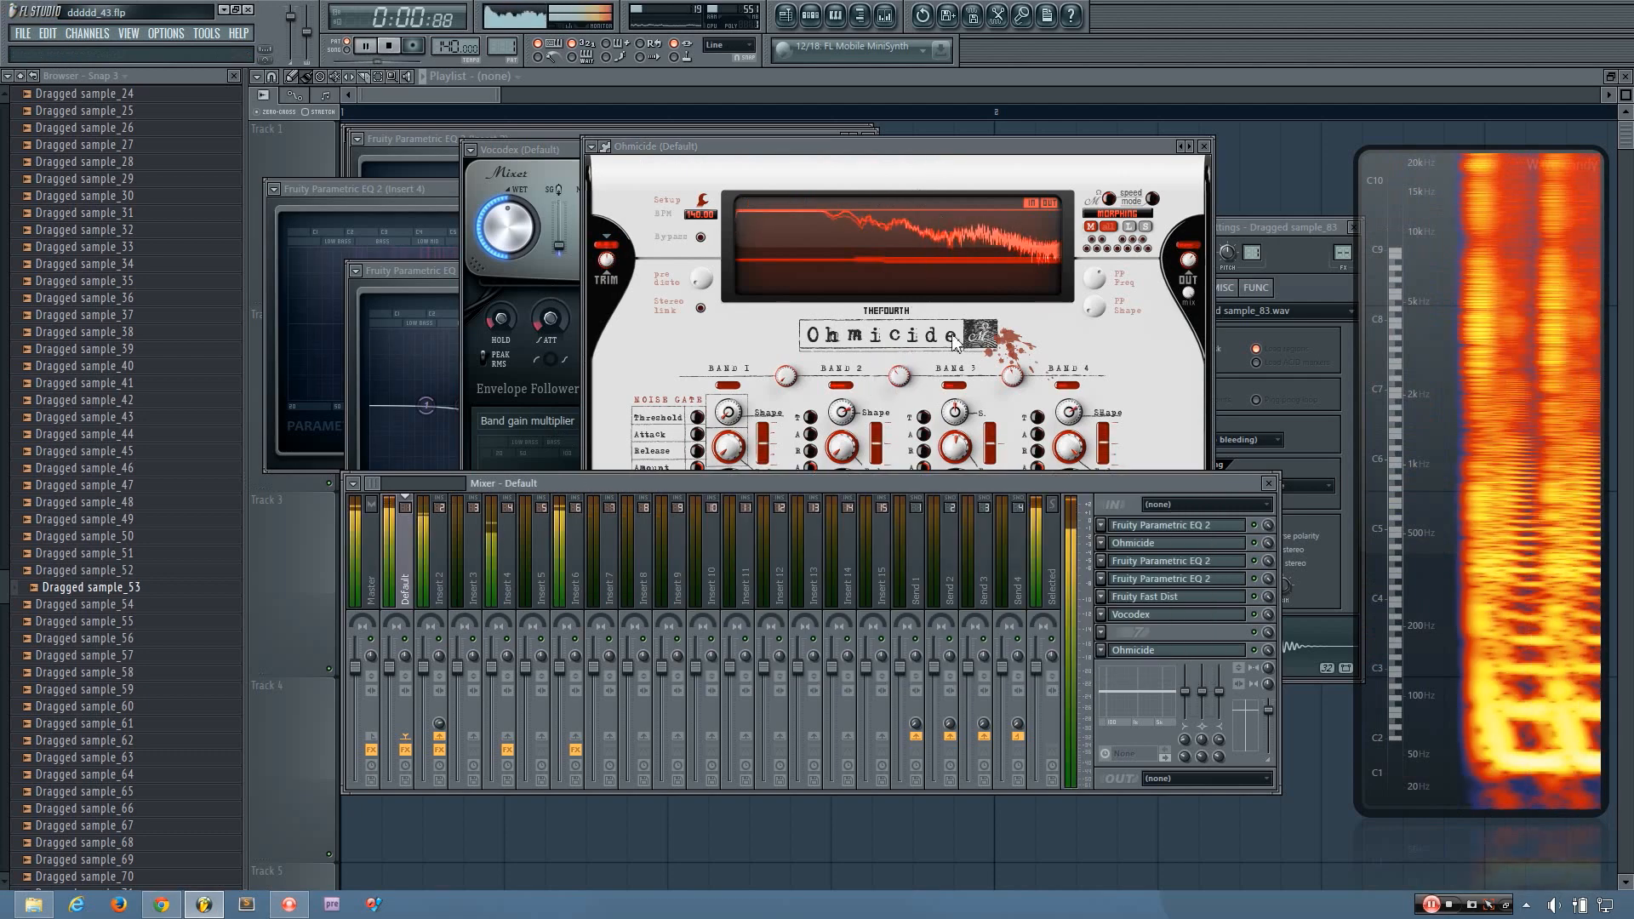
{"action": "left_click", "coordinate": [1012, 375]}
{"action": "mouse_move", "coordinate": [1012, 375]}
{"action": "left_mouse_down"}
{"action": "mouse_move", "coordinate": [1011, 349]}
{"action": "mouse_move", "coordinate": [1012, 370]}
{"action": "left_mouse_up"}
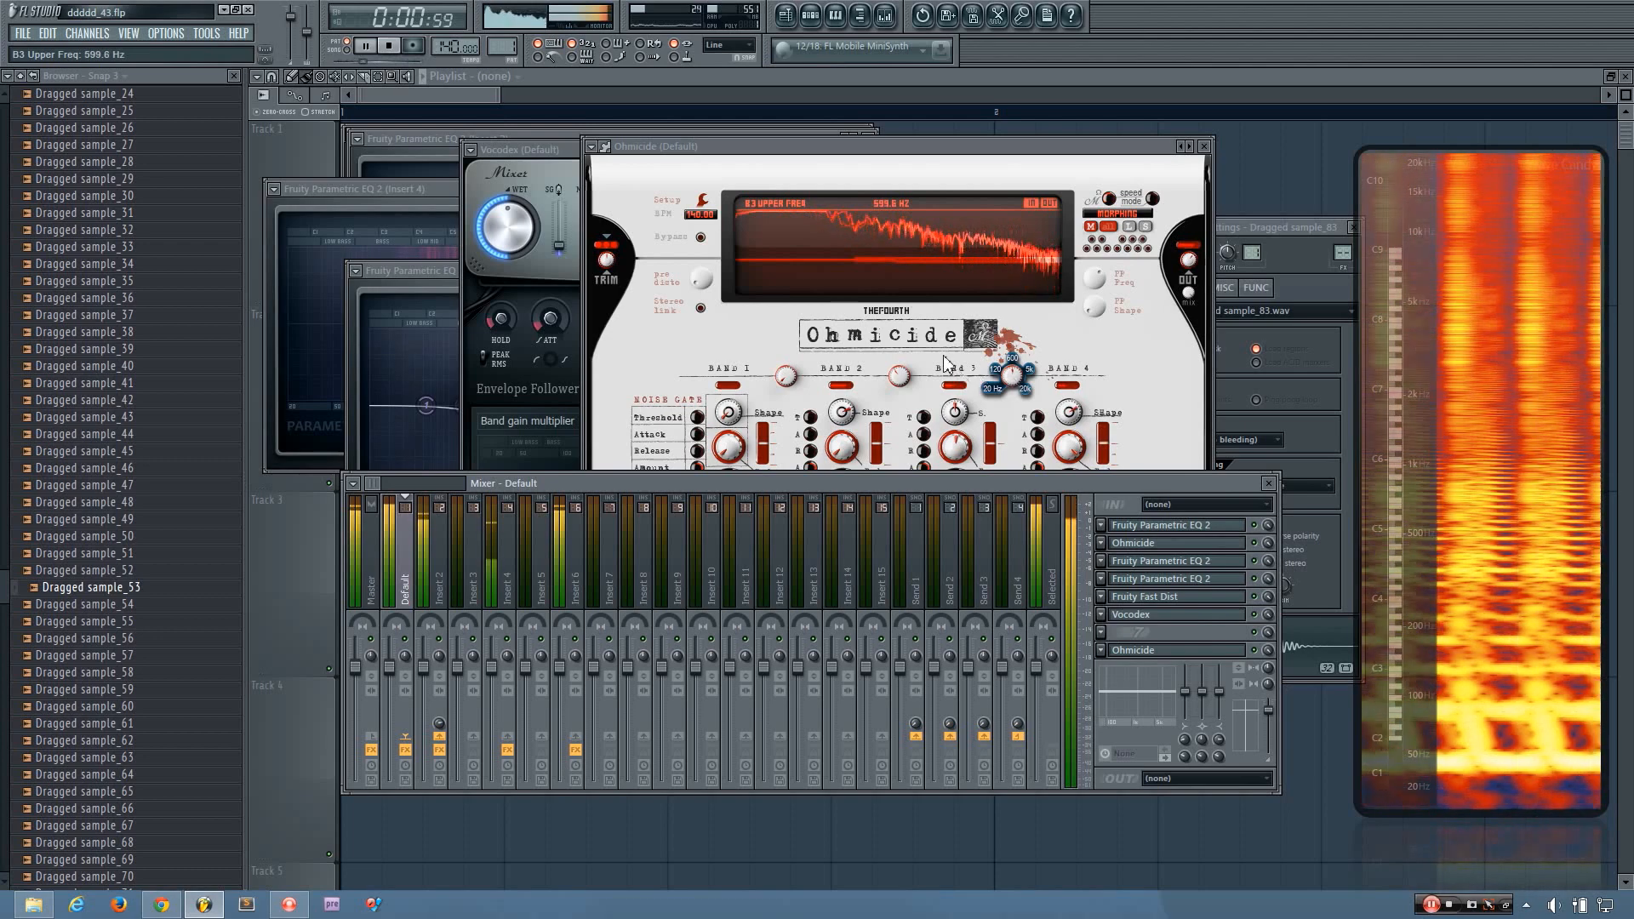
{"action": "left_click_drag", "start_coordinate": [898, 375], "coordinate": [899, 380]}
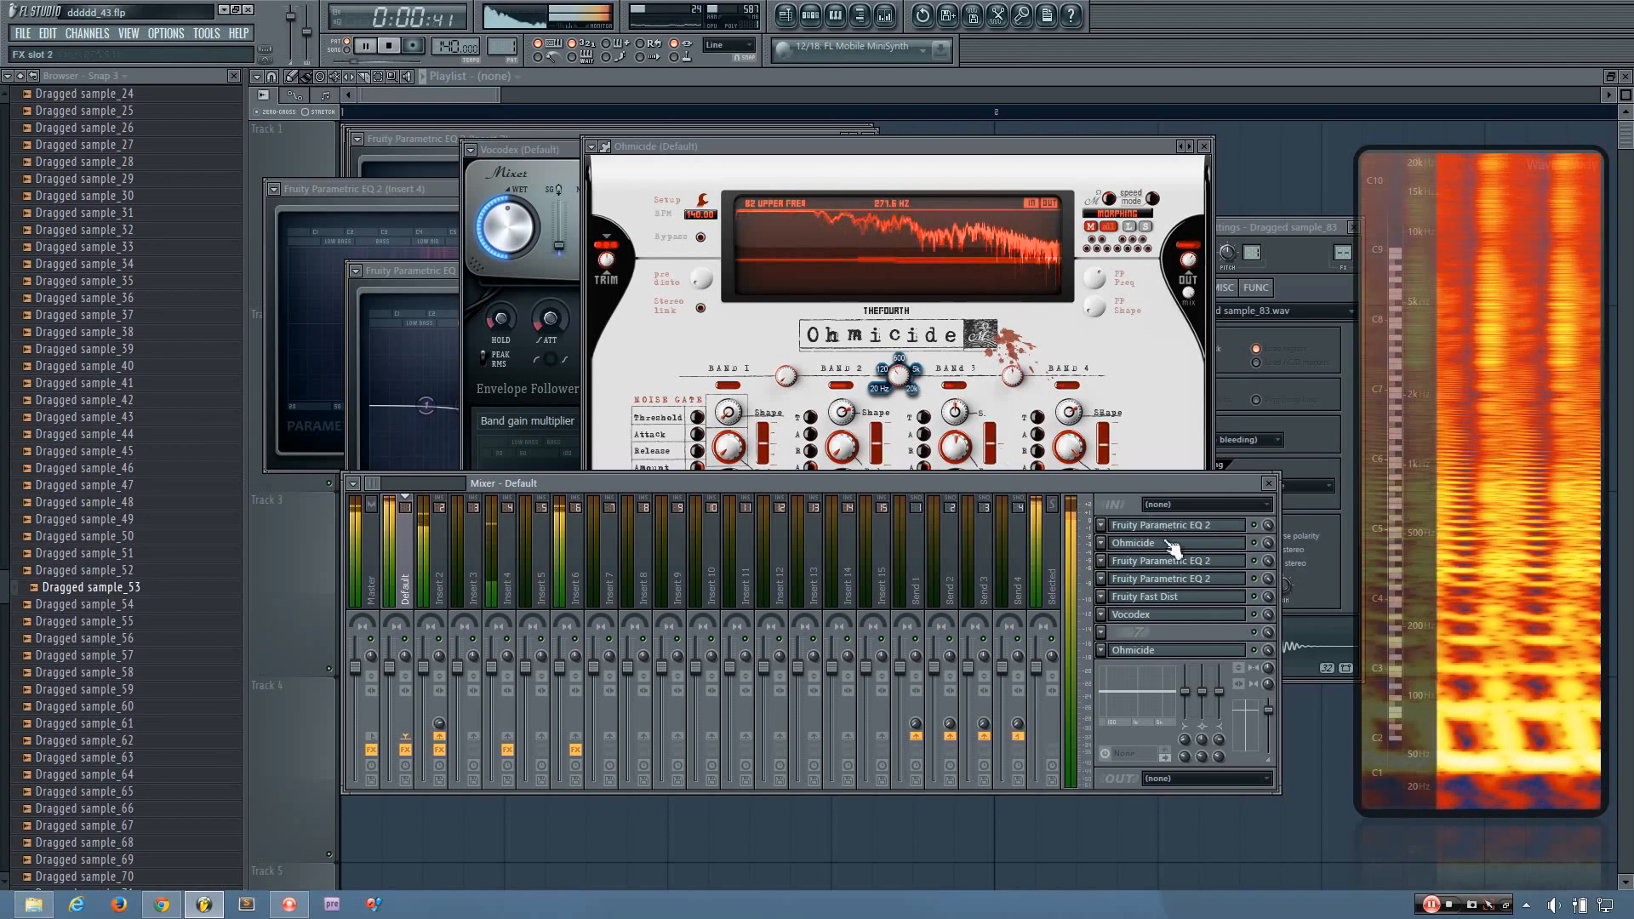
{"action": "left_click_drag", "start_coordinate": [1138, 483], "coordinate": [1139, 494]}
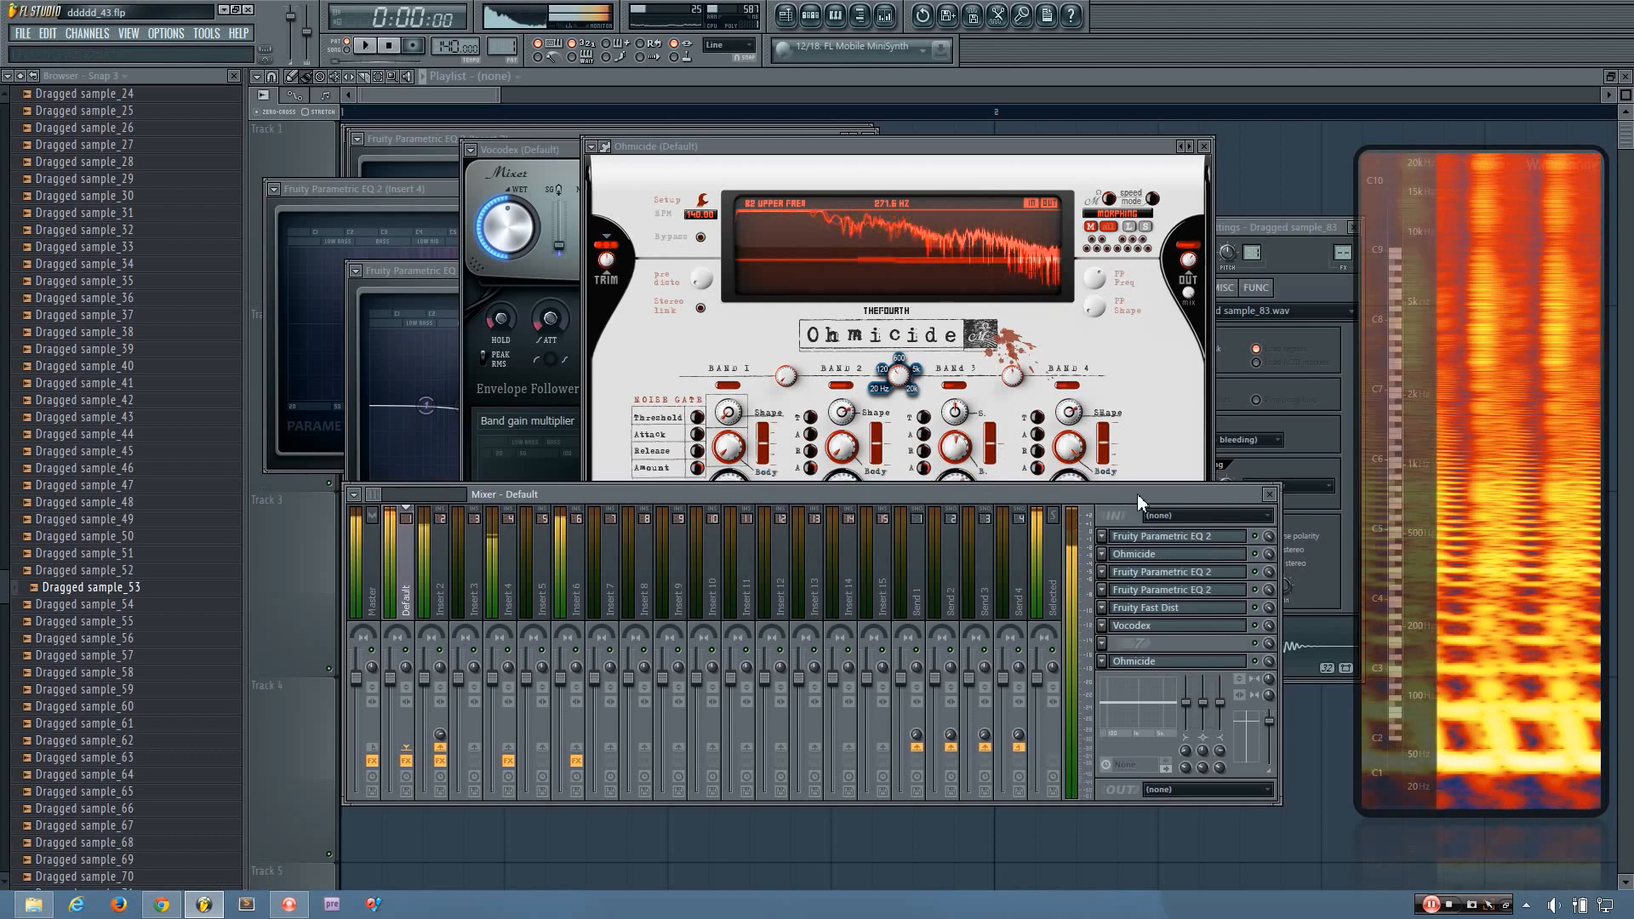
{"action": "key", "text": "space"}
- Open Default's slot 2 Ohmicide, shift its window down, and set band 2's upper frequency to 103.5 Hz during playback
{"action": "left_click", "coordinate": [1176, 555]}
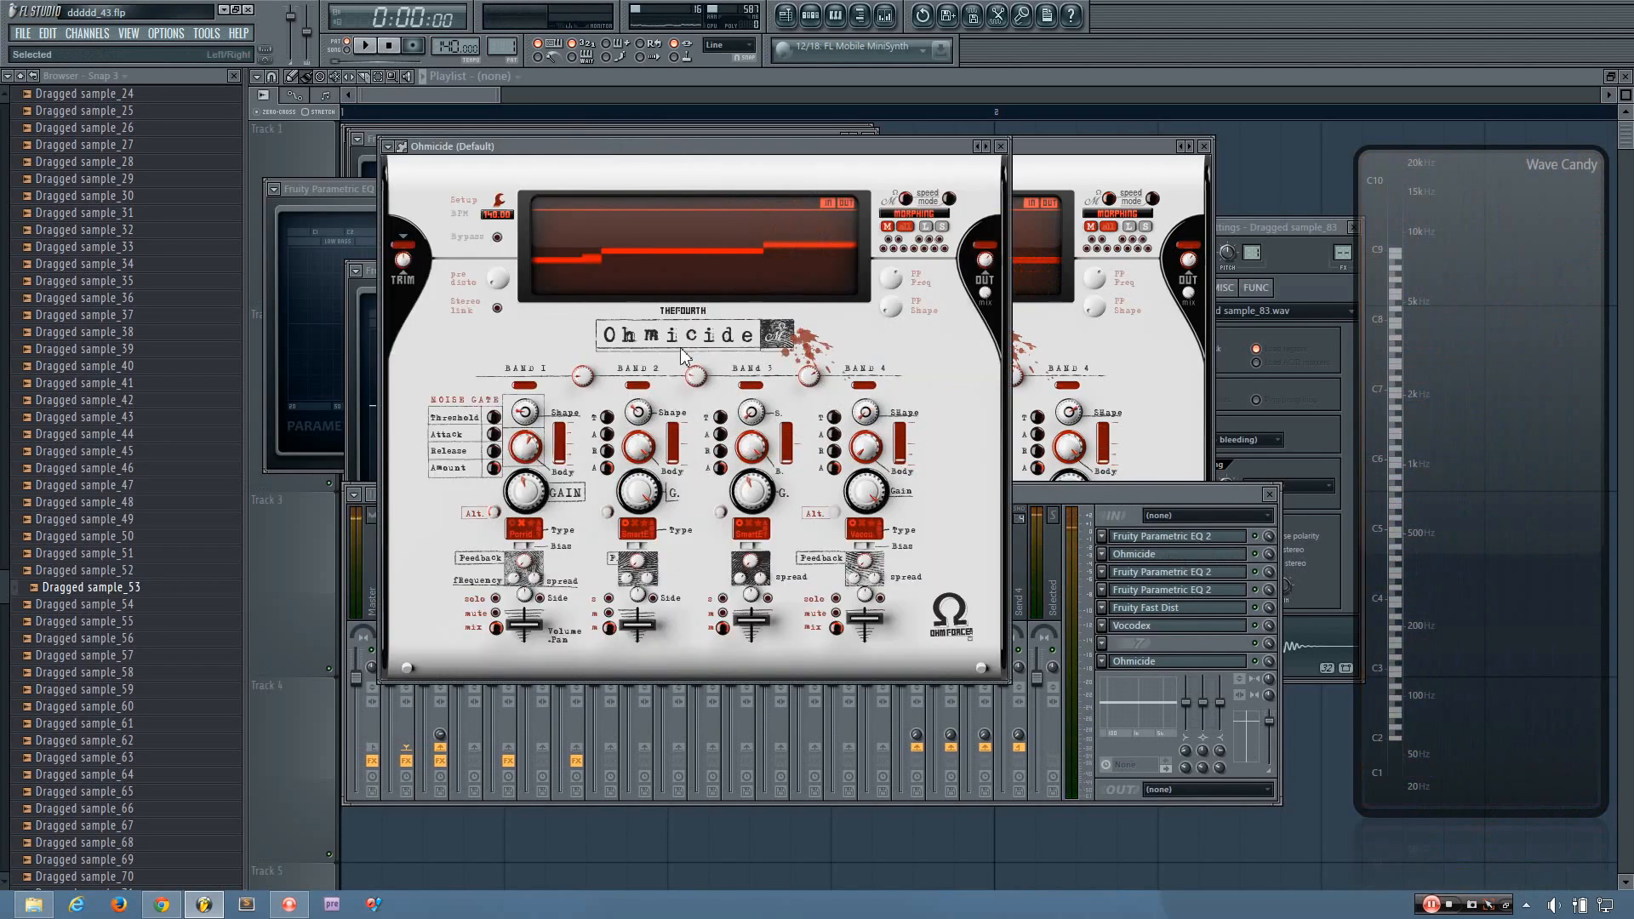
{"action": "left_click_drag", "start_coordinate": [720, 152], "coordinate": [718, 180]}
{"action": "key", "text": "space"}
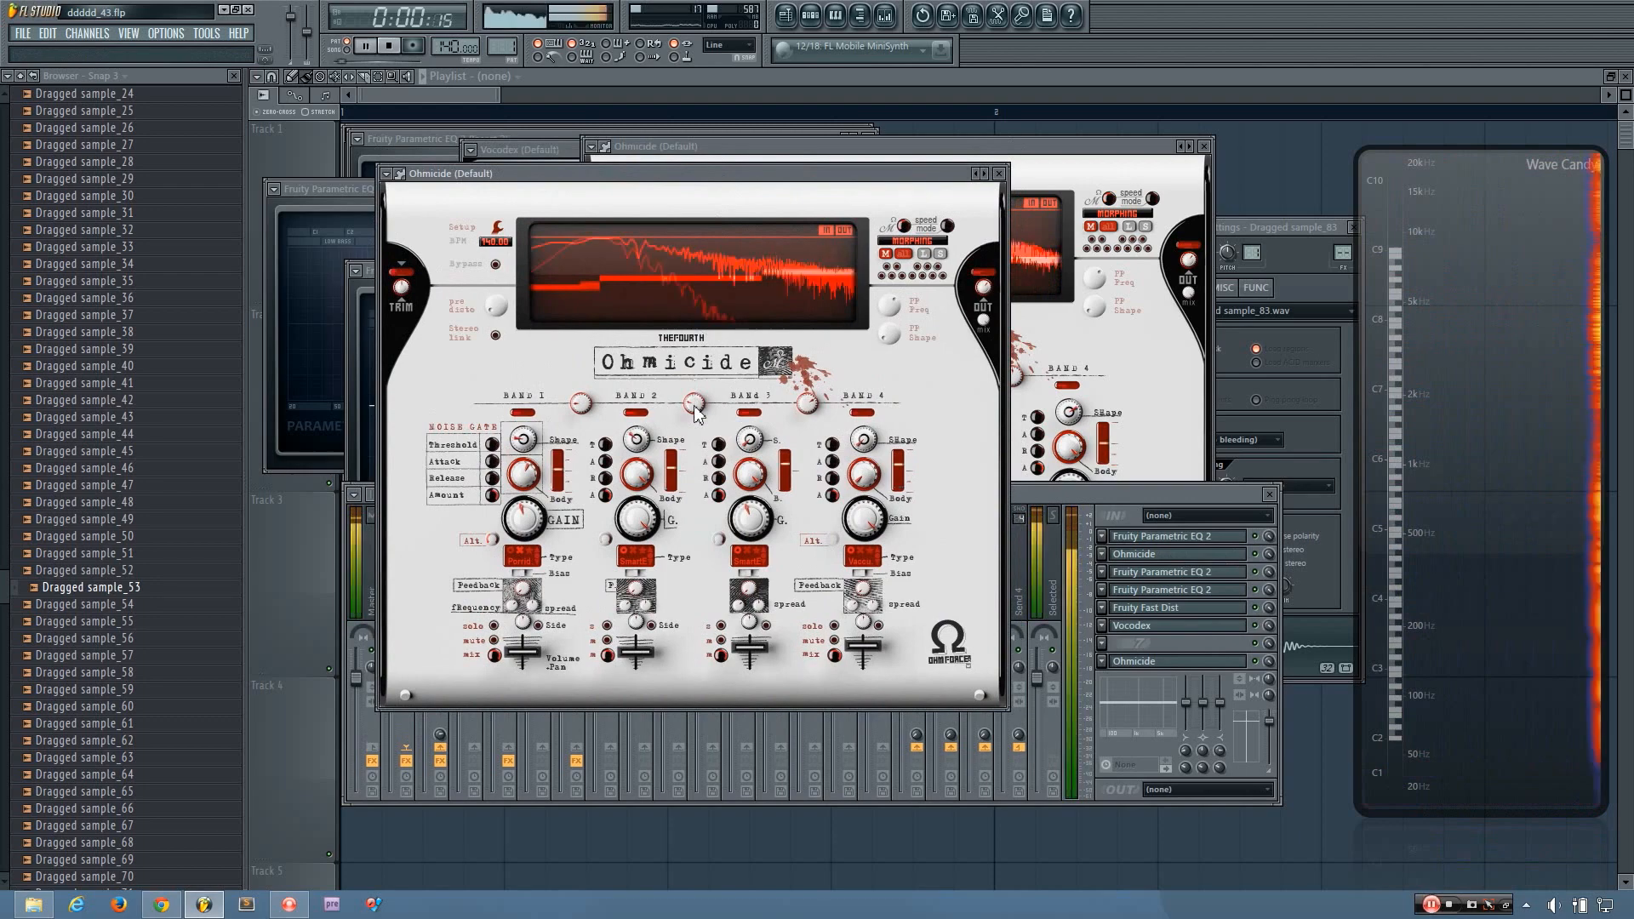
{"action": "mouse_move", "coordinate": [694, 403]}
{"action": "left_click_drag", "start_coordinate": [693, 402], "coordinate": [693, 399]}
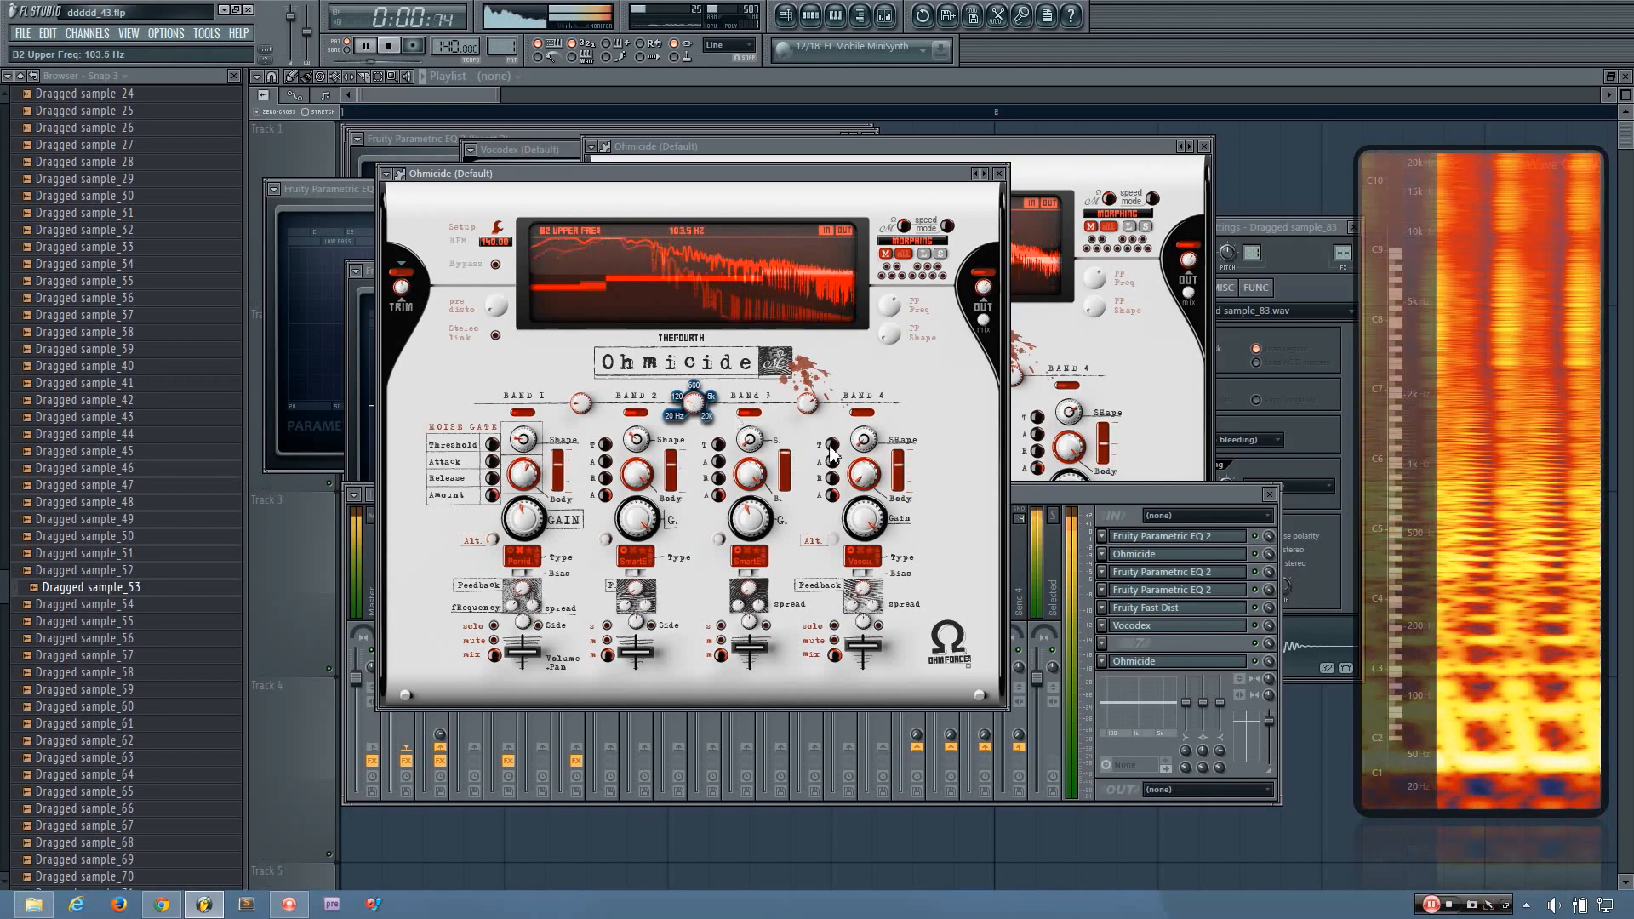
{"action": "left_click", "coordinate": [1020, 492]}
{"action": "key", "text": "space"}
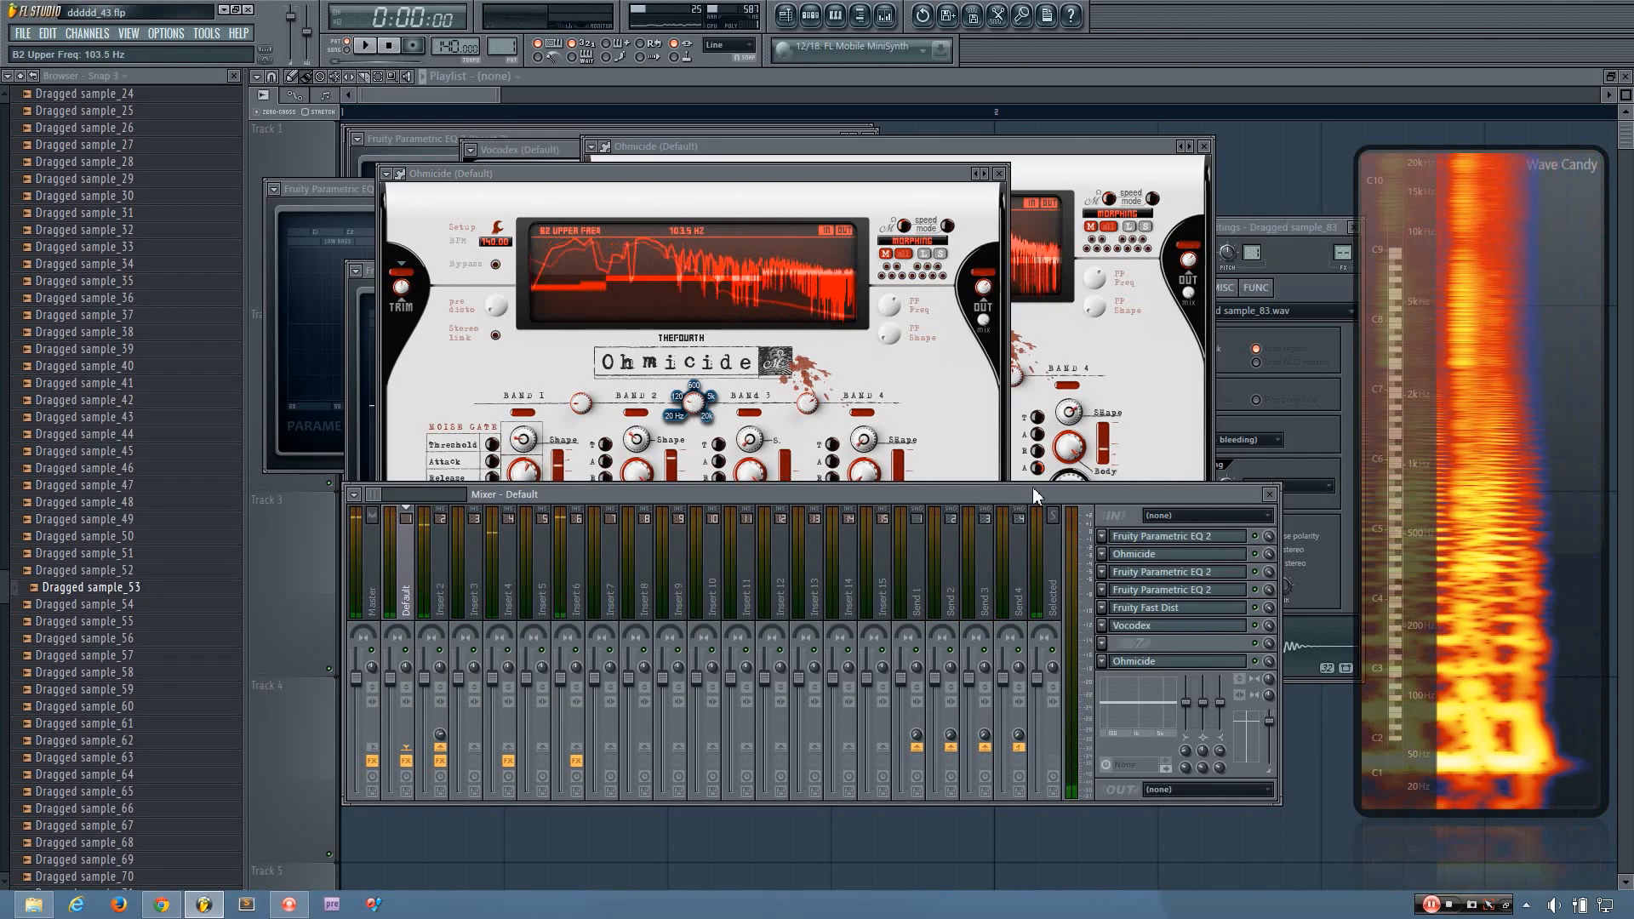